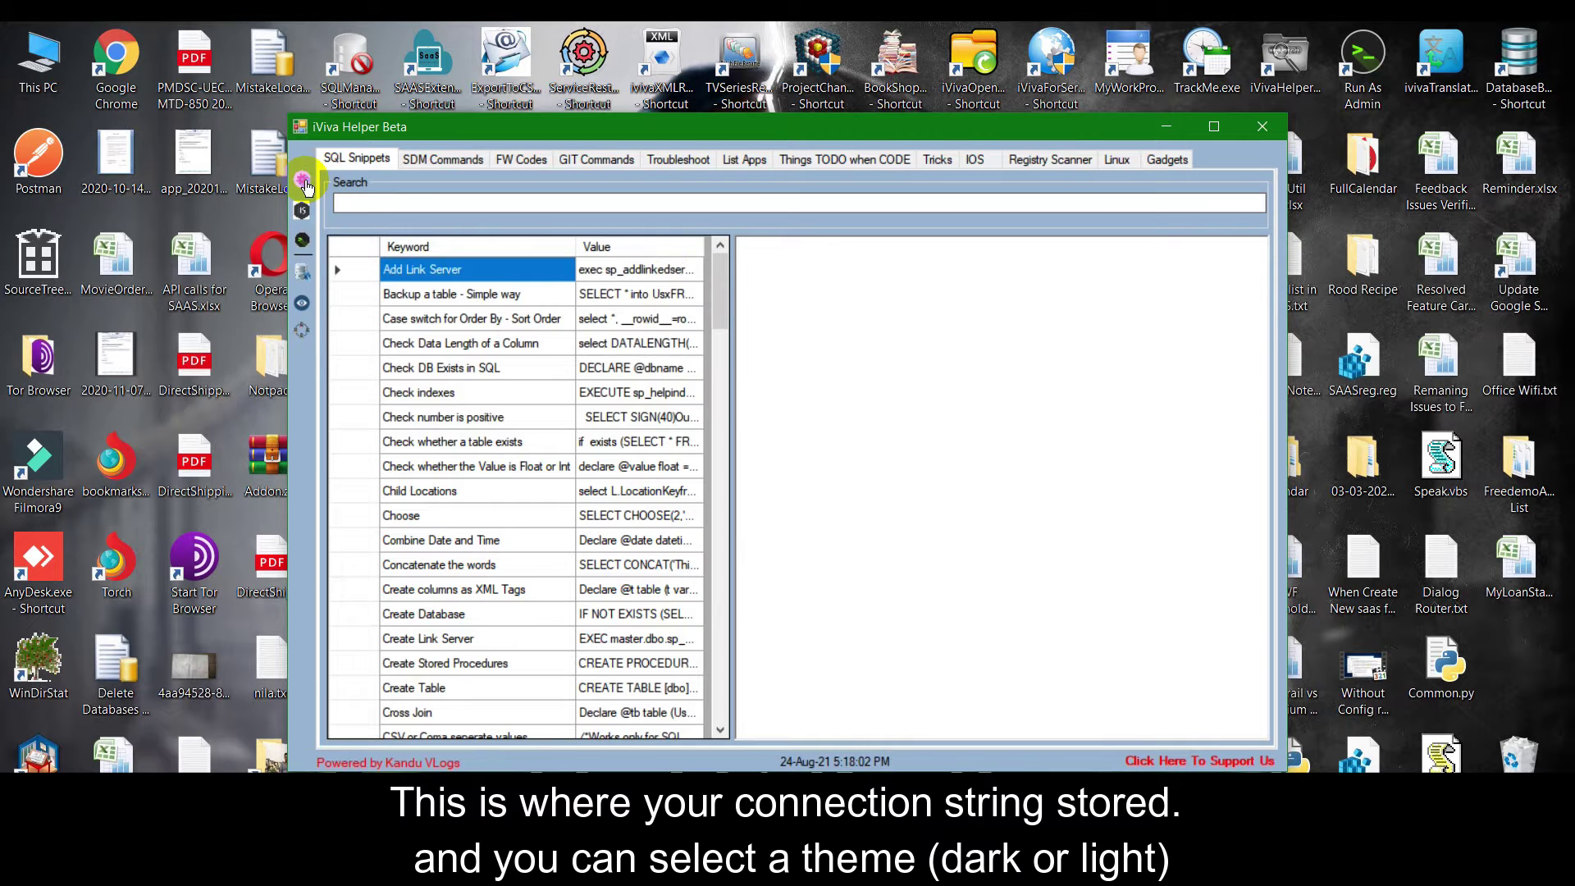
Step: Open the settings and inspect the stored database connection string and the theme options
{"action": "left_click", "coordinate": [303, 181]}
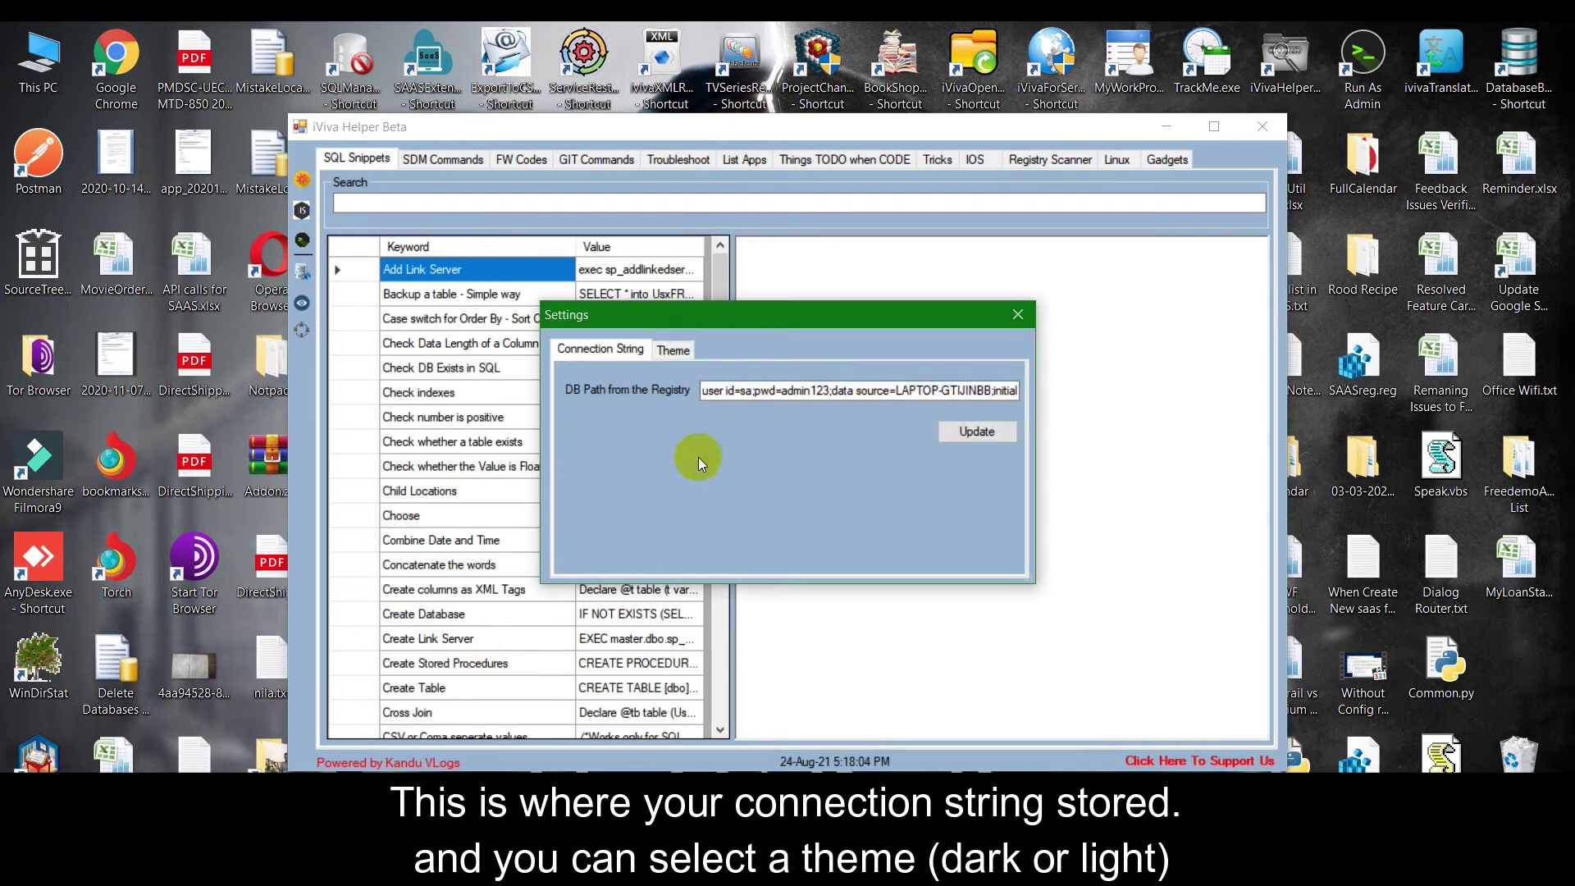
{"action": "left_click_drag", "start_coordinate": [967, 392], "coordinate": [896, 389]}
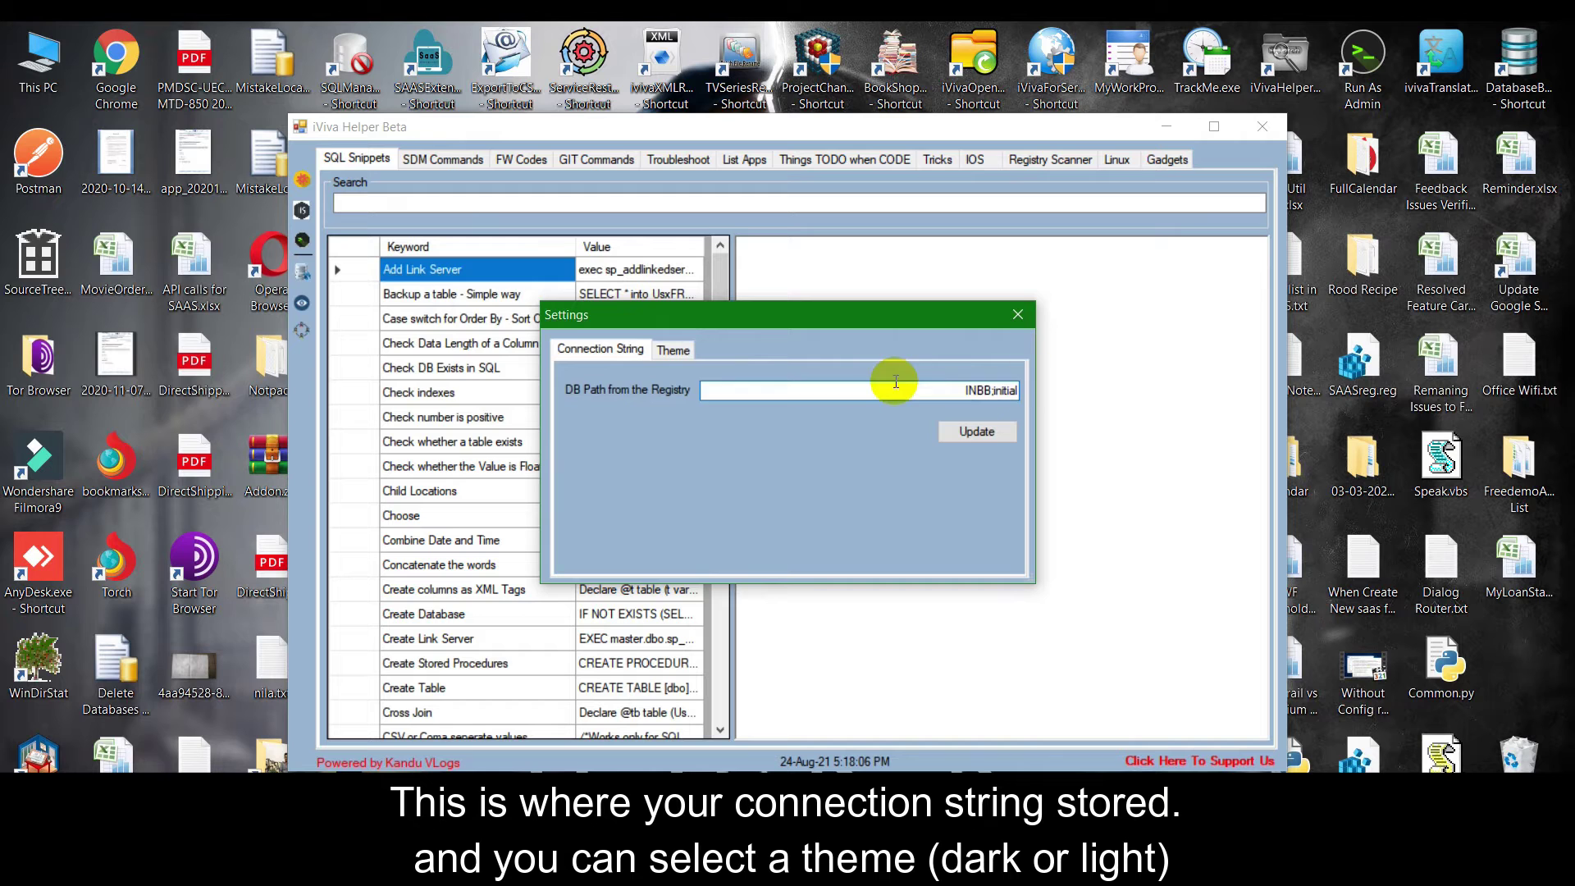
{"action": "left_click", "coordinate": [674, 348]}
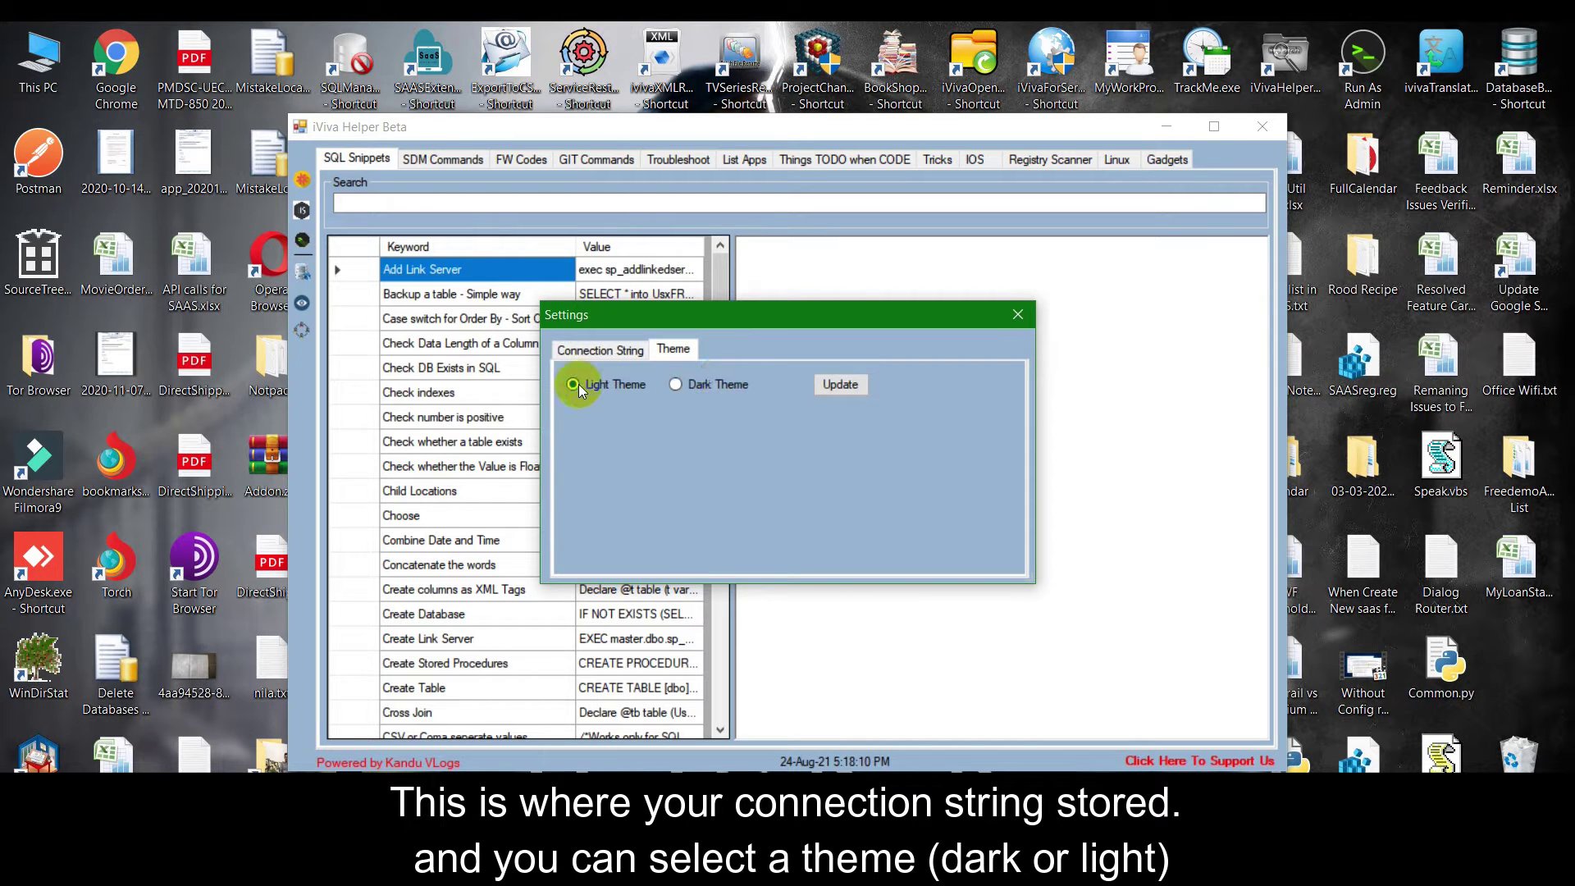
Step: Apply the Dark Theme, switch back to the Light Theme, and close the settings
{"action": "left_click", "coordinate": [708, 386]}
{"action": "left_click", "coordinate": [840, 384]}
{"action": "left_click", "coordinate": [572, 391]}
{"action": "left_click", "coordinate": [840, 385]}
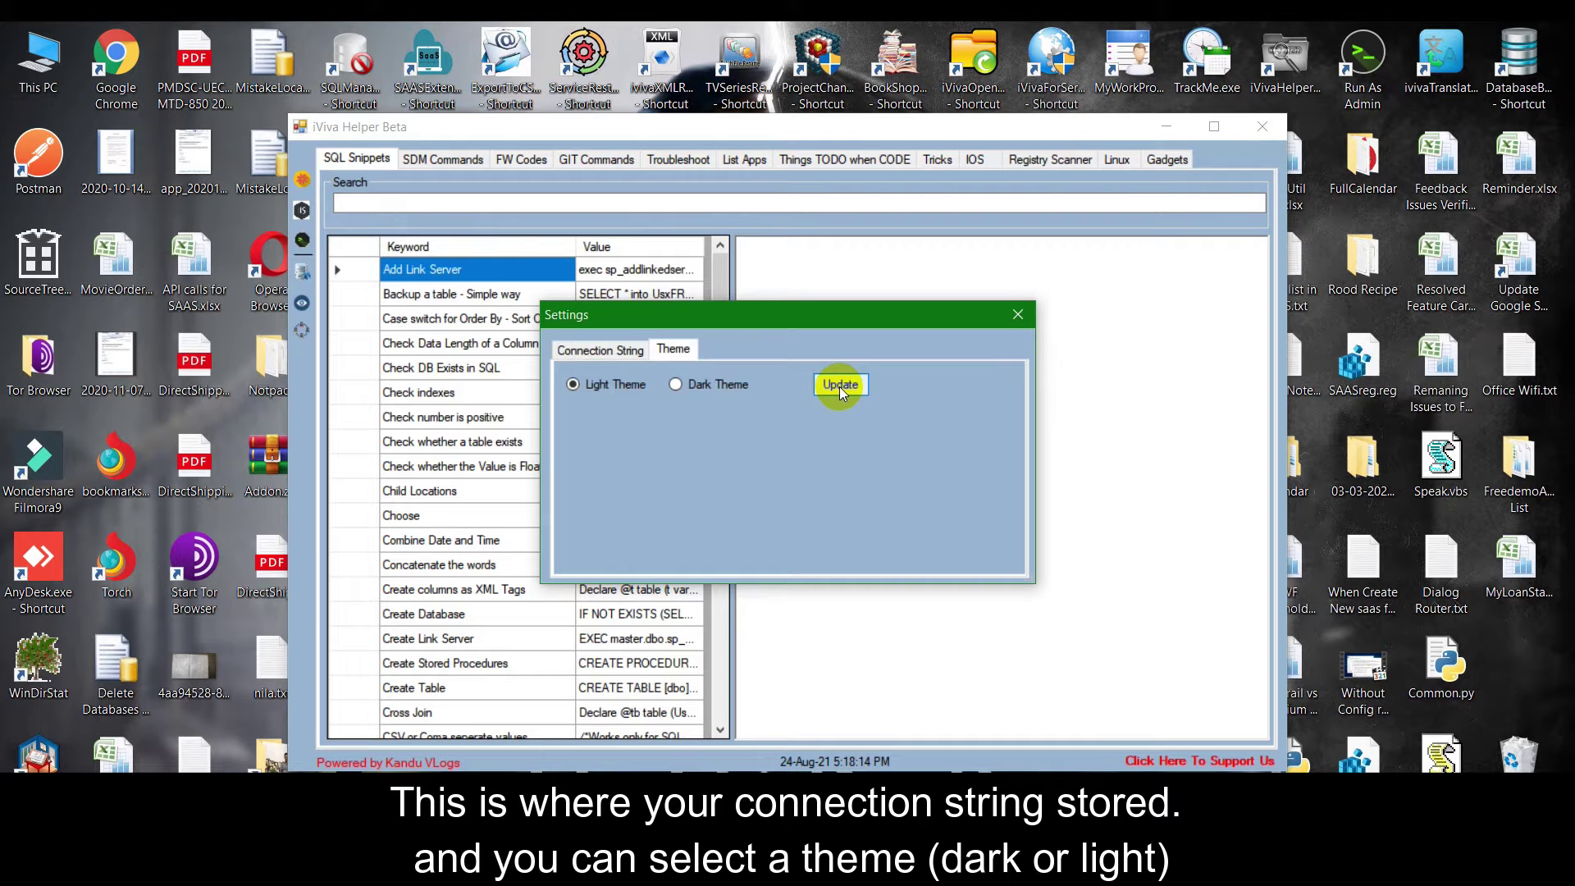
{"action": "left_click", "coordinate": [599, 349]}
{"action": "left_click", "coordinate": [1017, 314]}
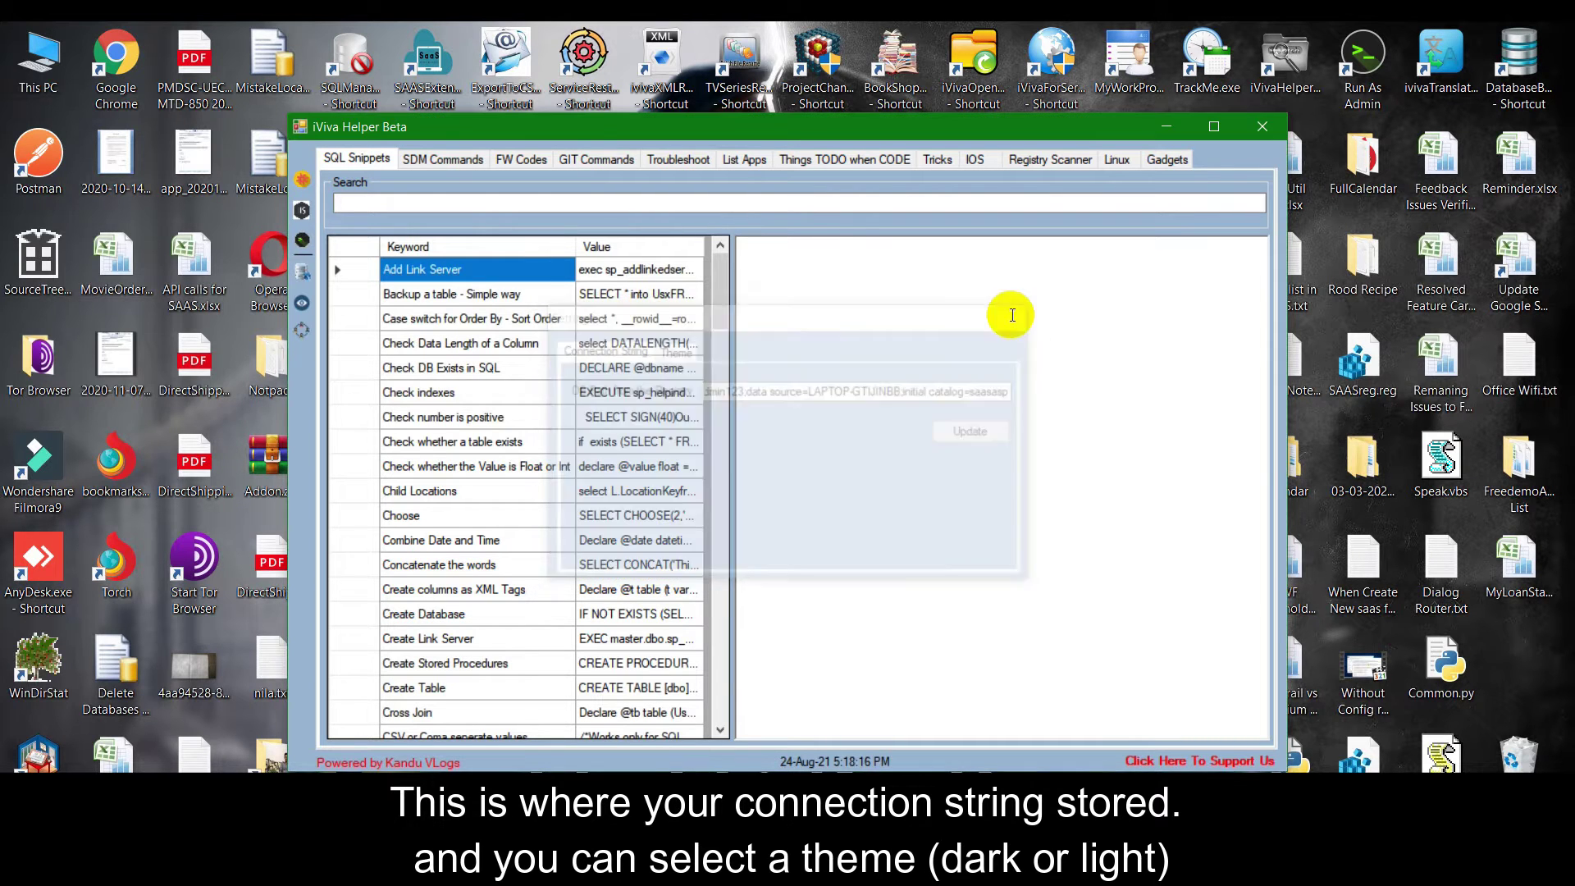
Step: Launch a command prompt as administrator from the shortcuts, reposition its window, and close it
{"action": "left_click", "coordinate": [302, 213]}
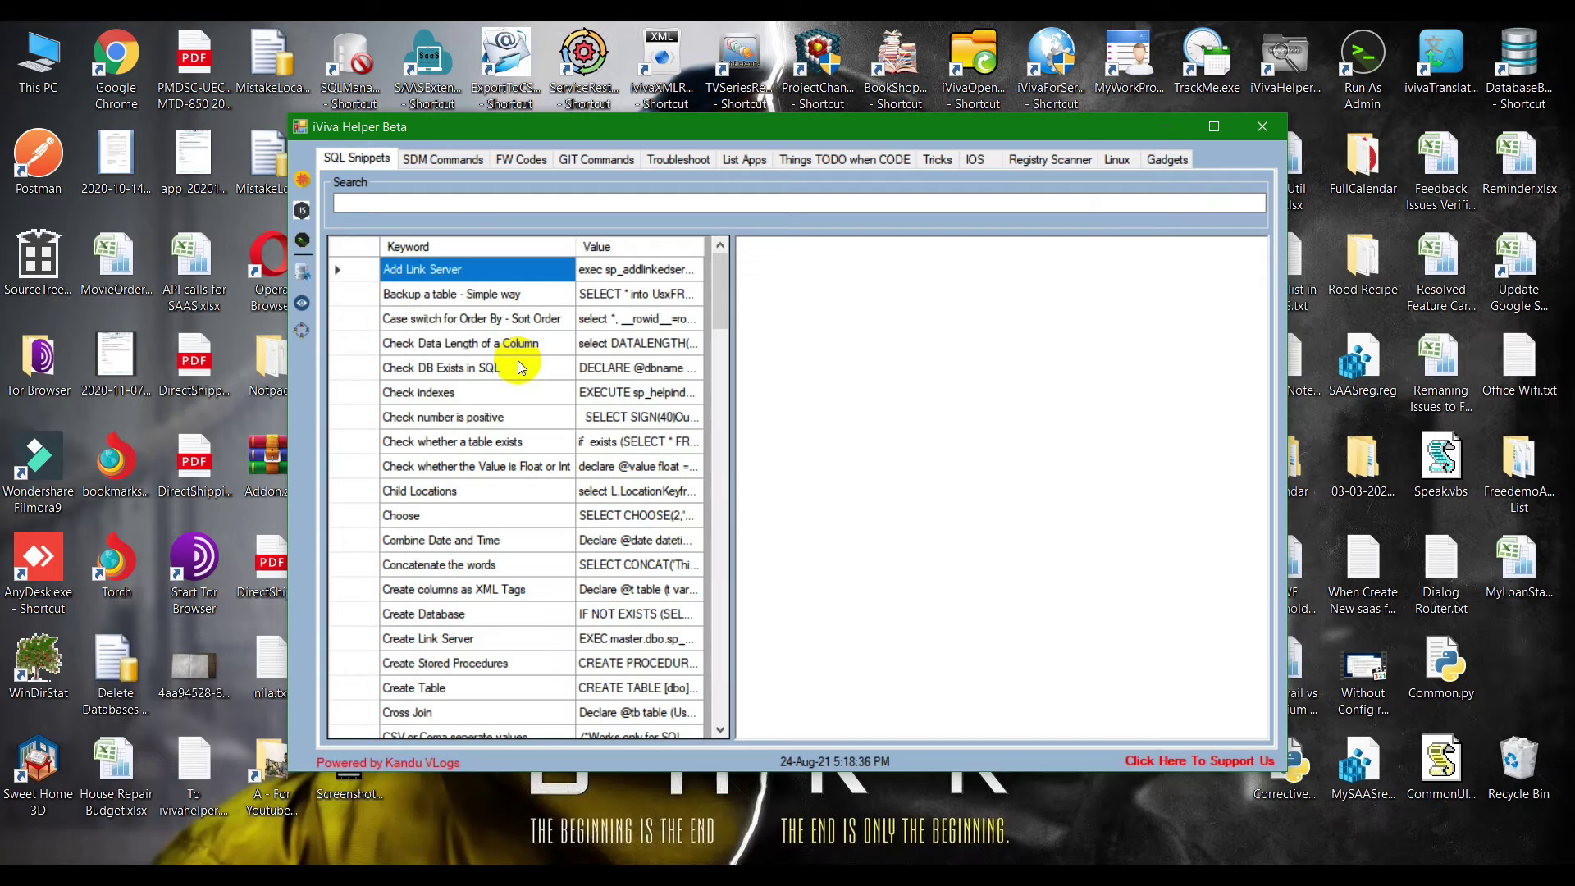
{"action": "left_click", "coordinate": [303, 242]}
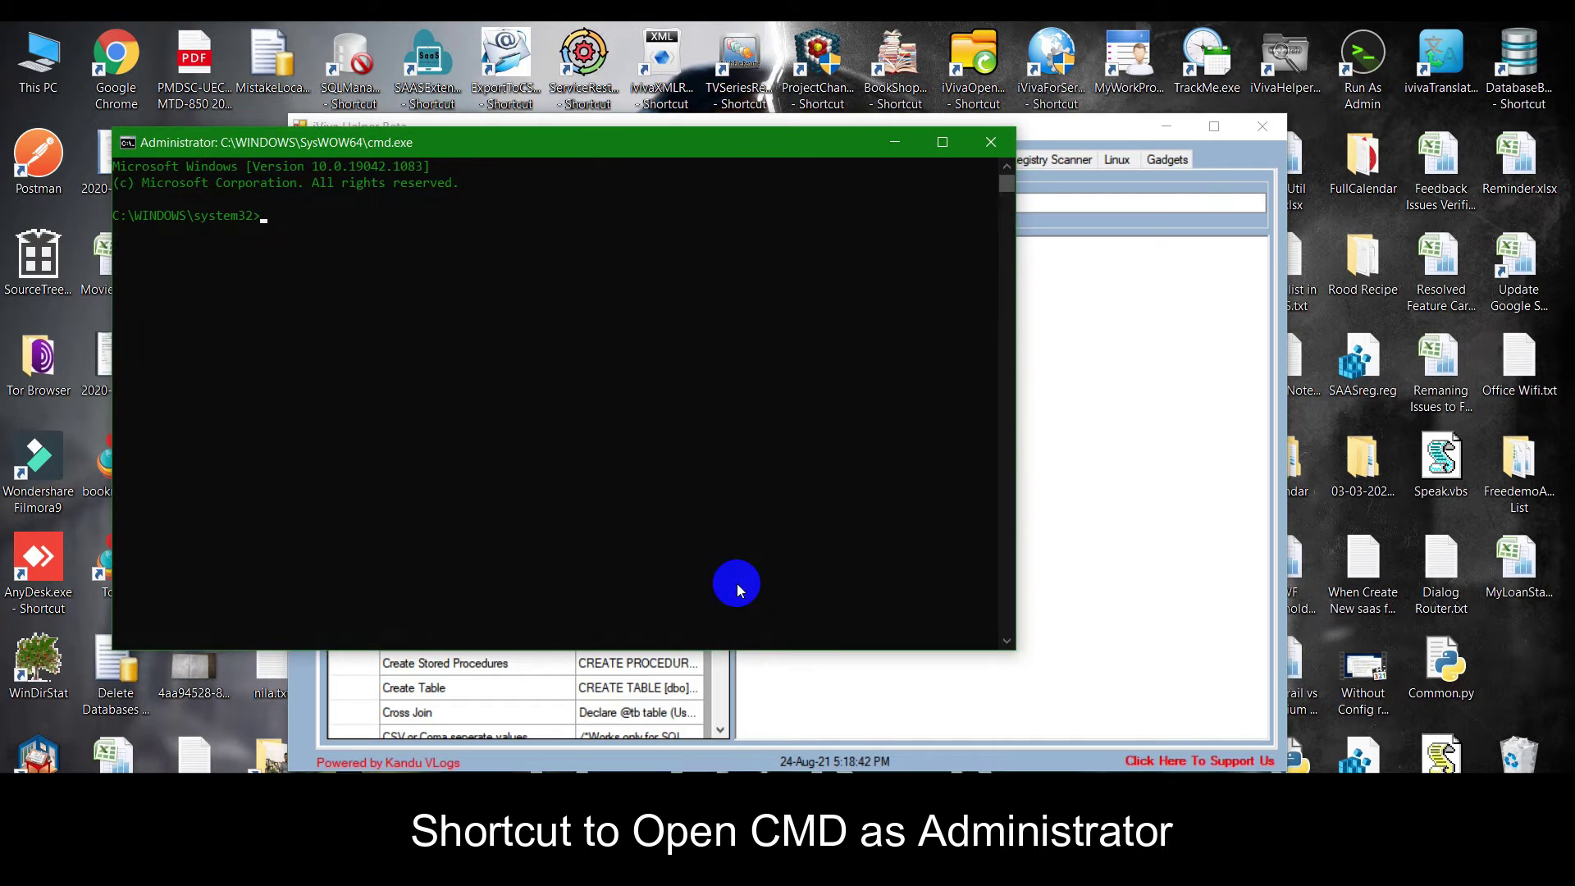
{"action": "left_click_drag", "start_coordinate": [557, 145], "coordinate": [788, 293]}
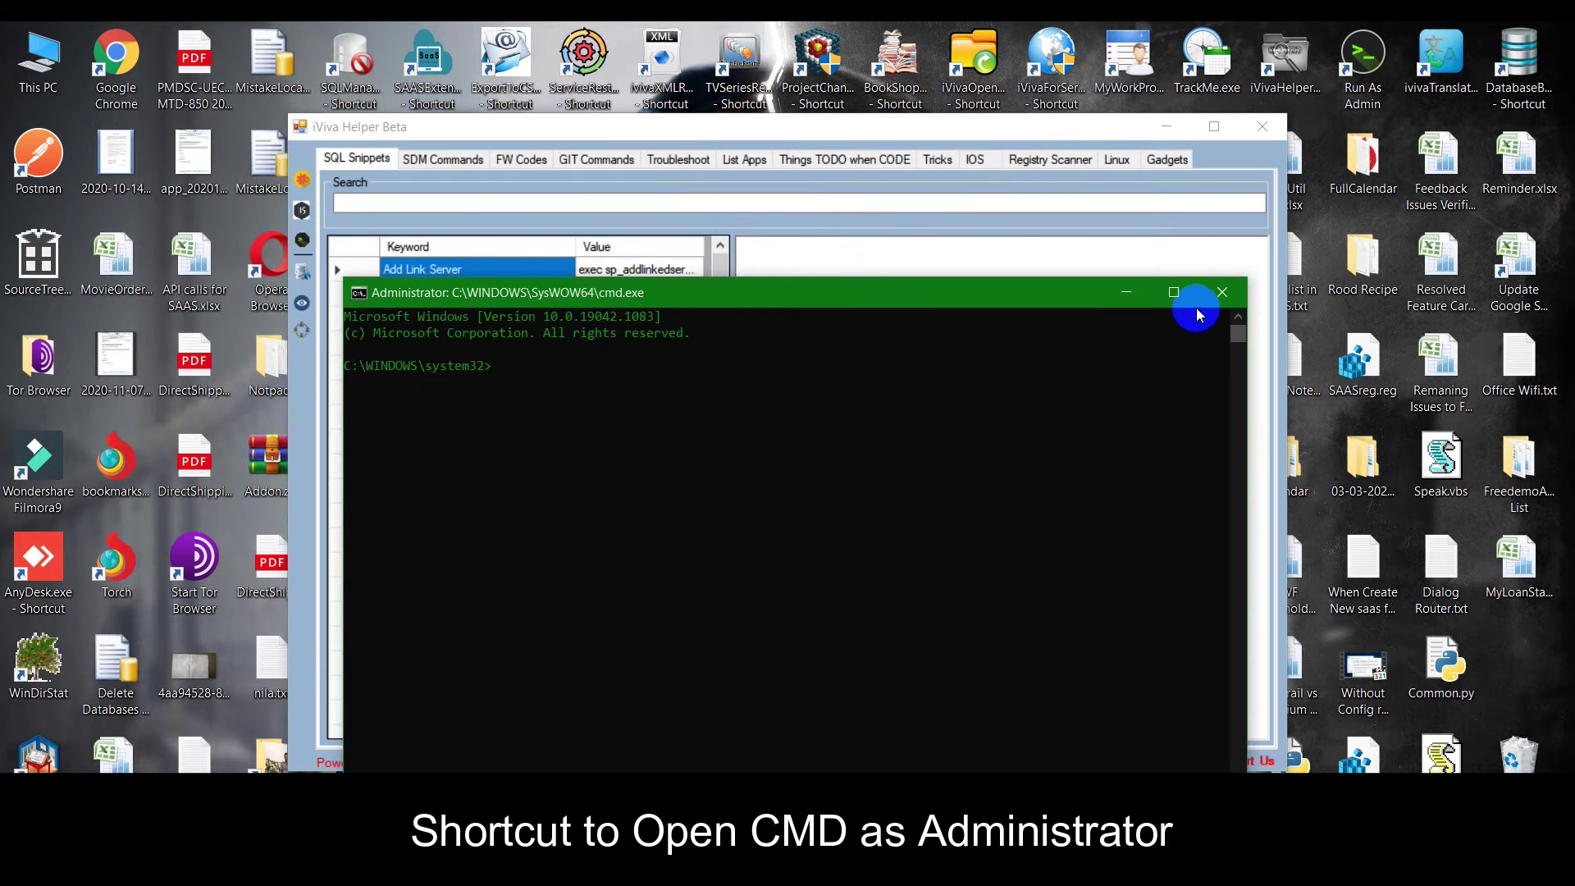
{"action": "left_click", "coordinate": [1222, 293]}
Step: Run the mergedb shortcut for the saas account, and close the DBScript and command windows
{"action": "left_click", "coordinate": [303, 272]}
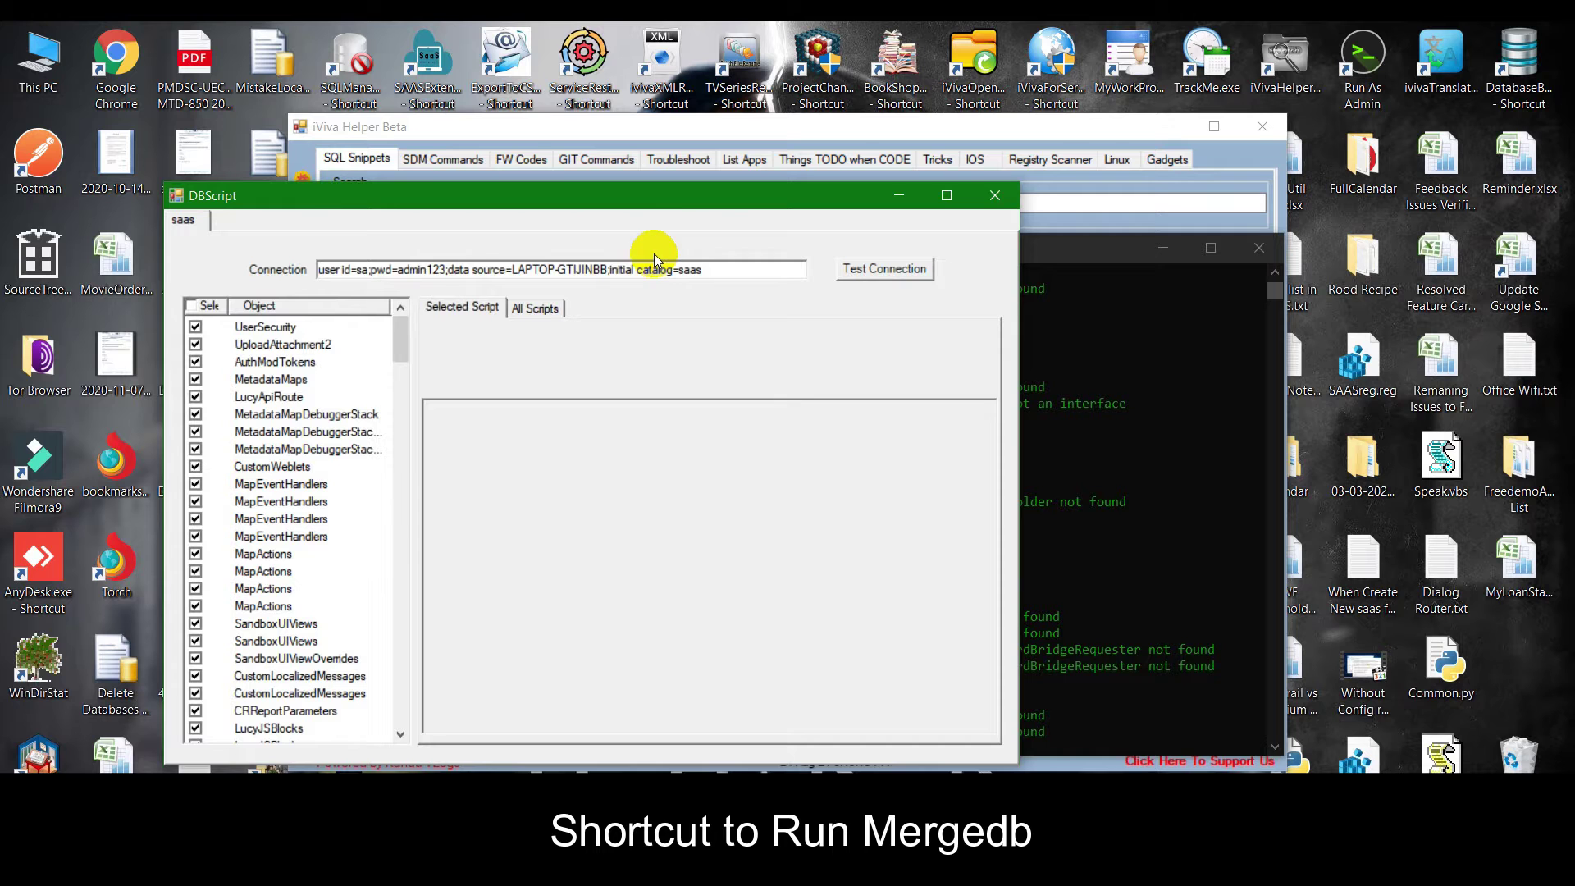
{"action": "left_click", "coordinate": [995, 198]}
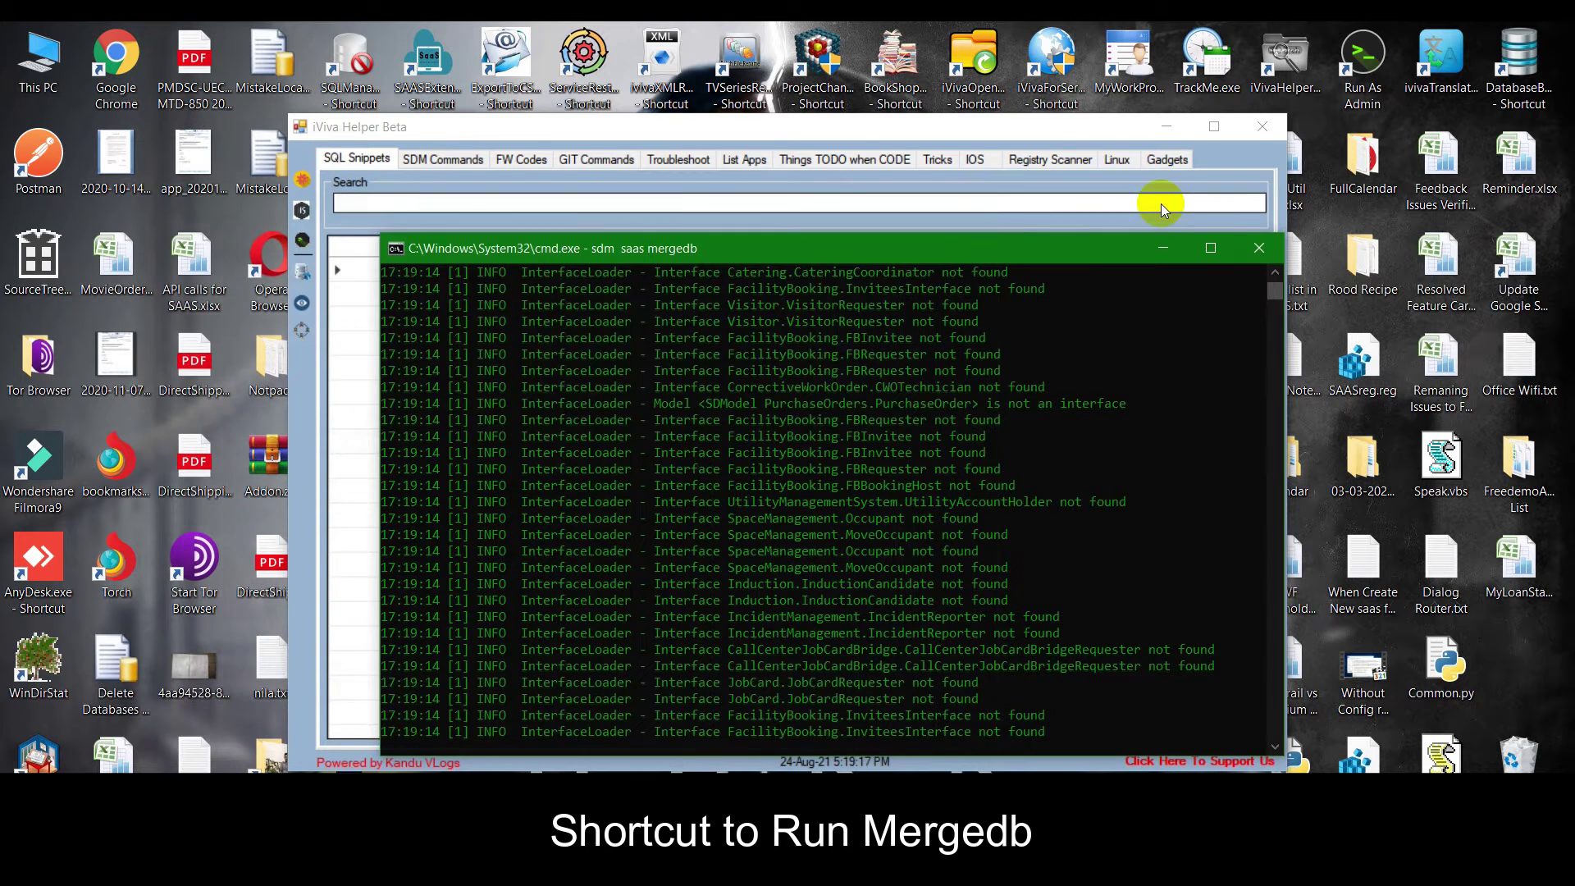
{"action": "left_click", "coordinate": [1258, 247]}
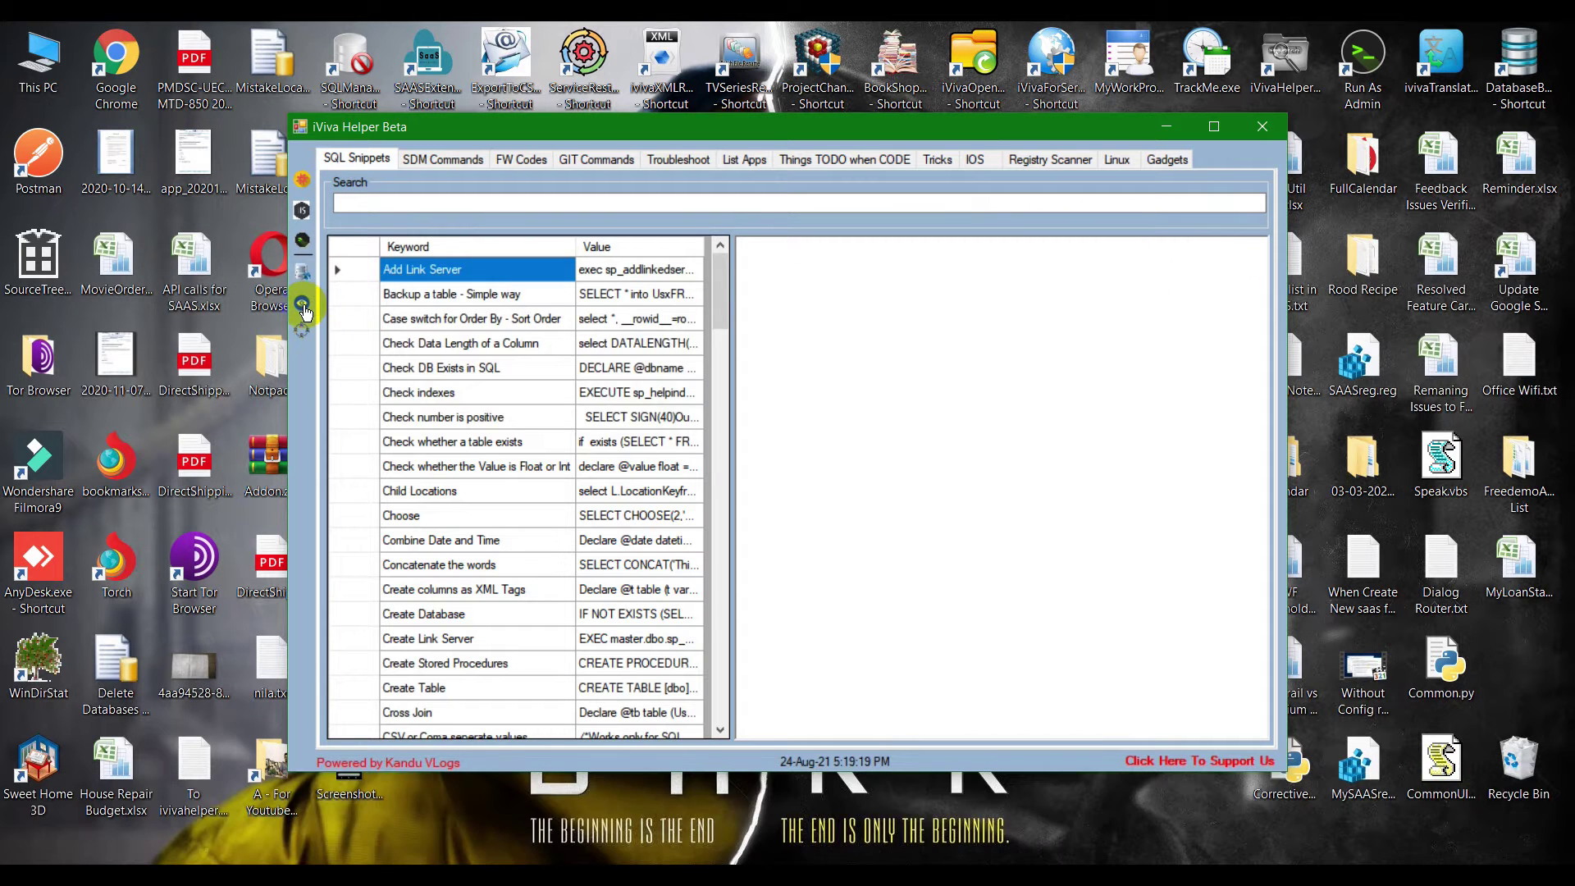
{"action": "left_click", "coordinate": [302, 306]}
{"action": "left_click", "coordinate": [303, 331]}
Step: Maximize the helper window and restore it to its previous size
{"action": "left_click", "coordinate": [1214, 127]}
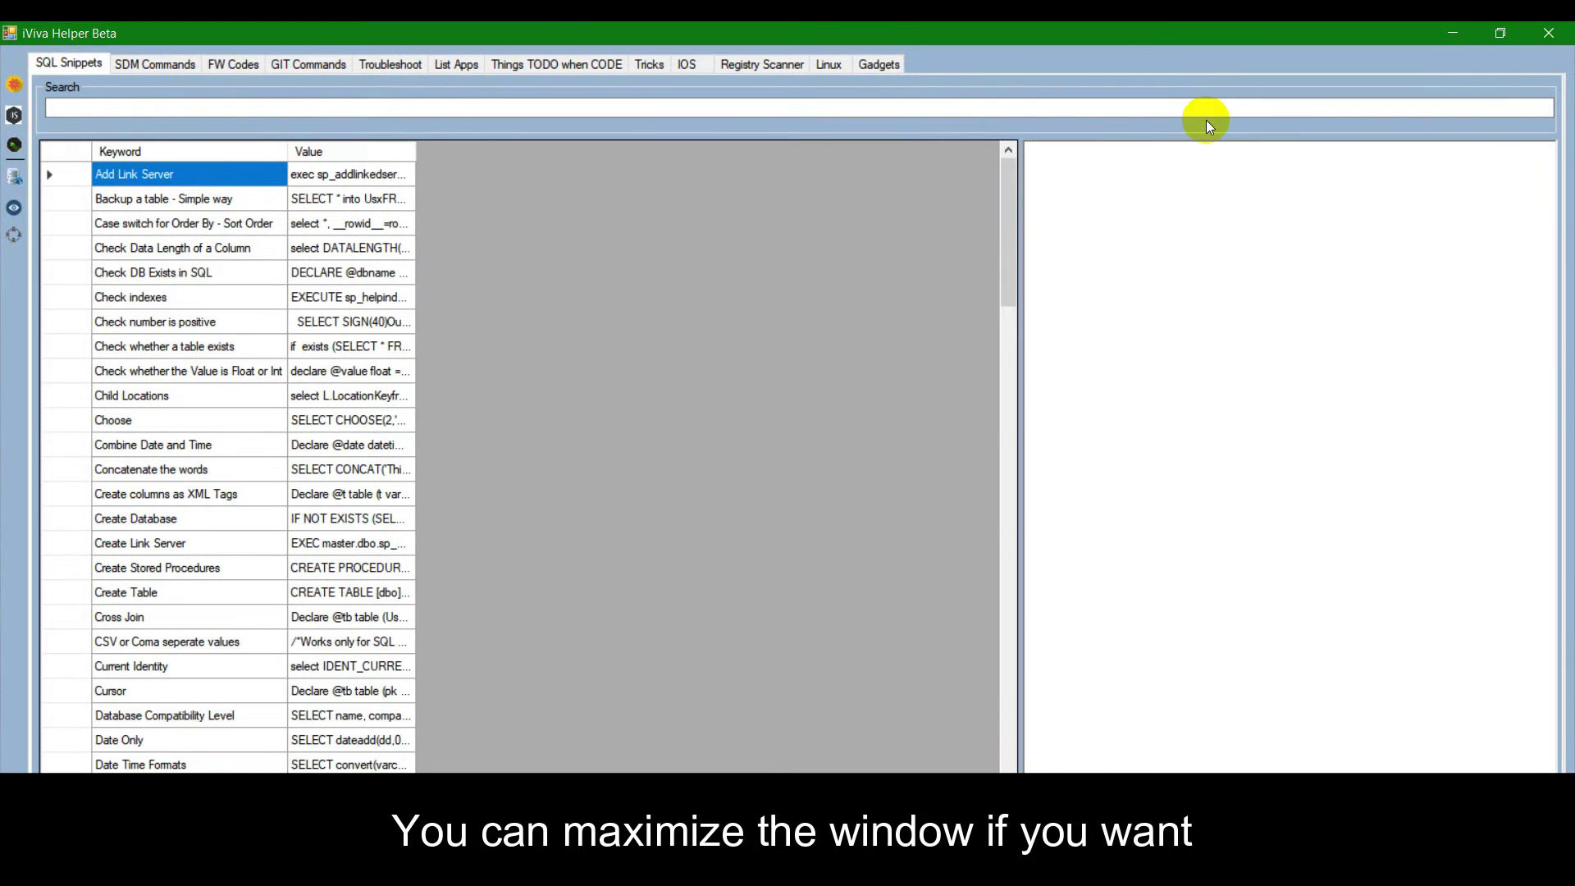
{"action": "left_click", "coordinate": [1502, 25]}
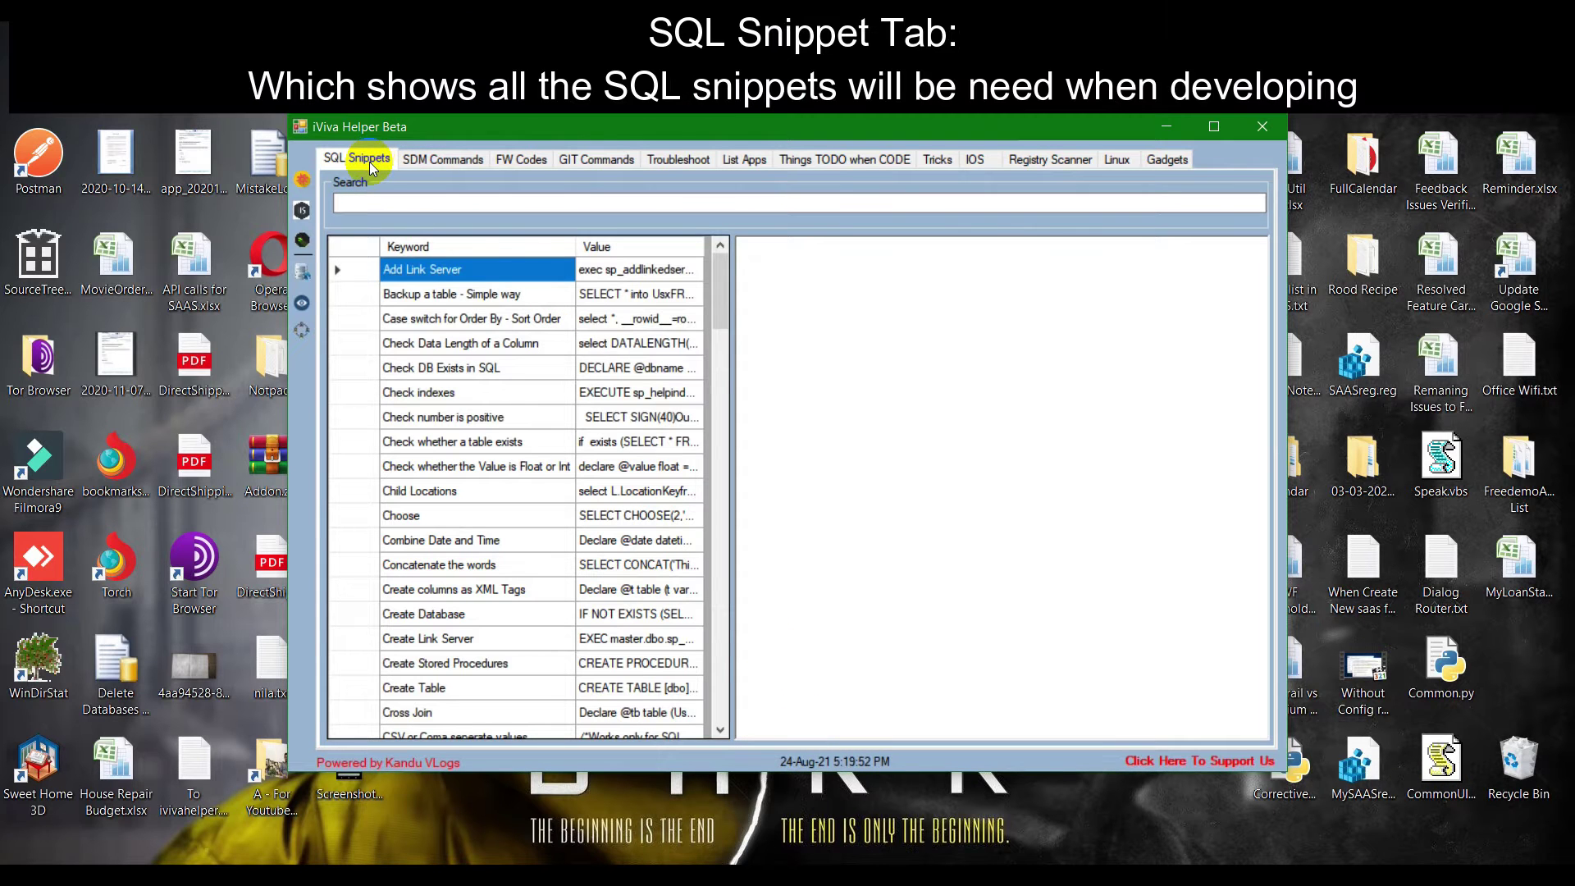
Step: View the code of several SQL snippets, from Add Link Server to Check number is positive
{"action": "left_click", "coordinate": [623, 273]}
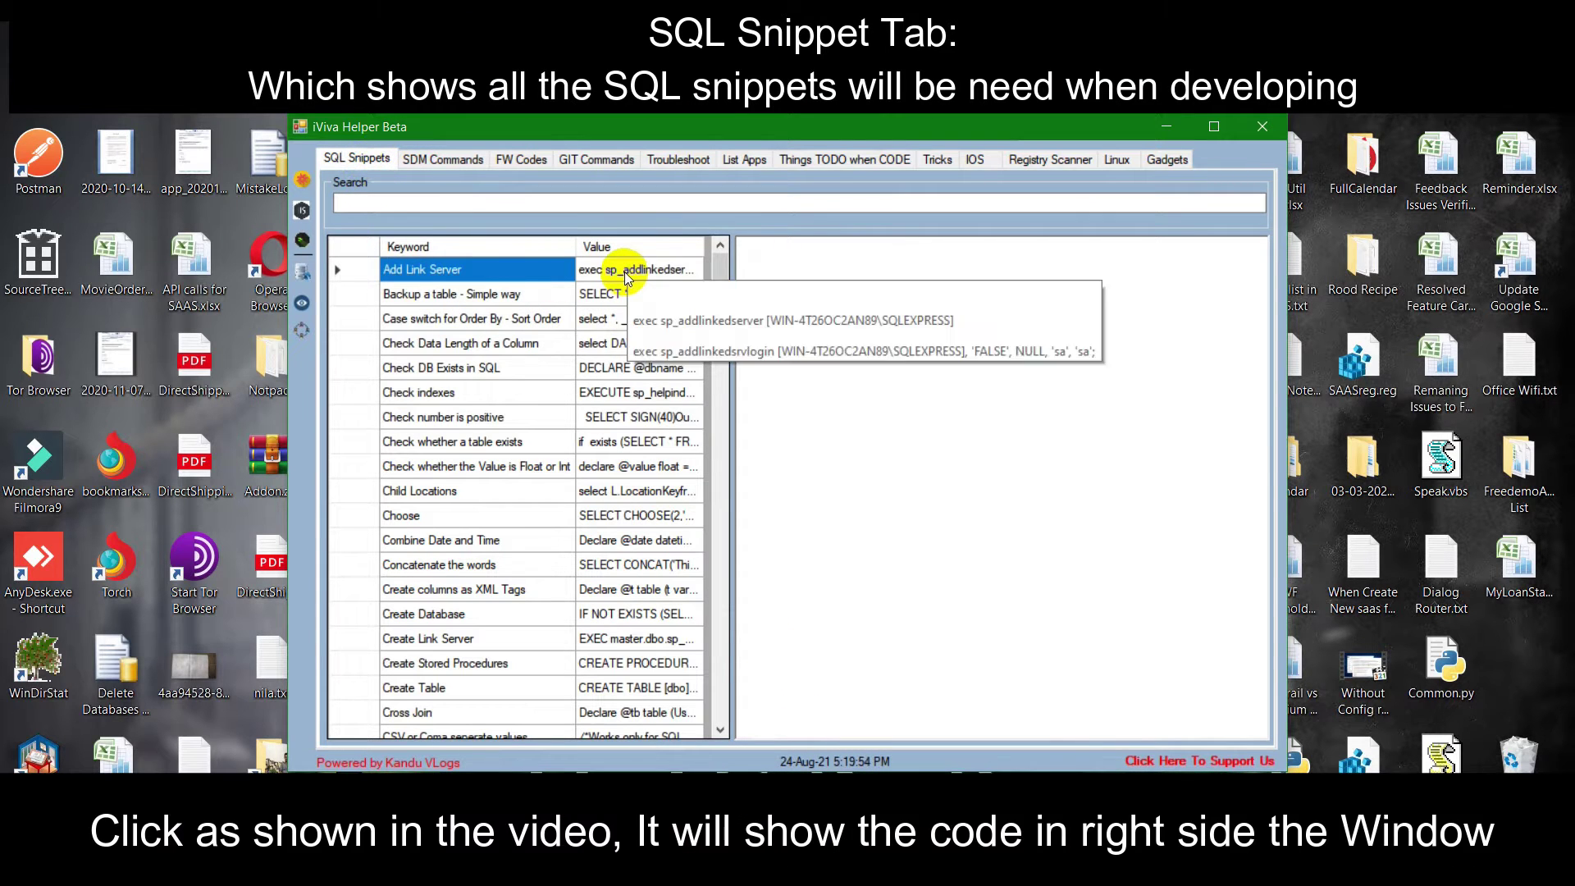
{"action": "left_click", "coordinate": [625, 299]}
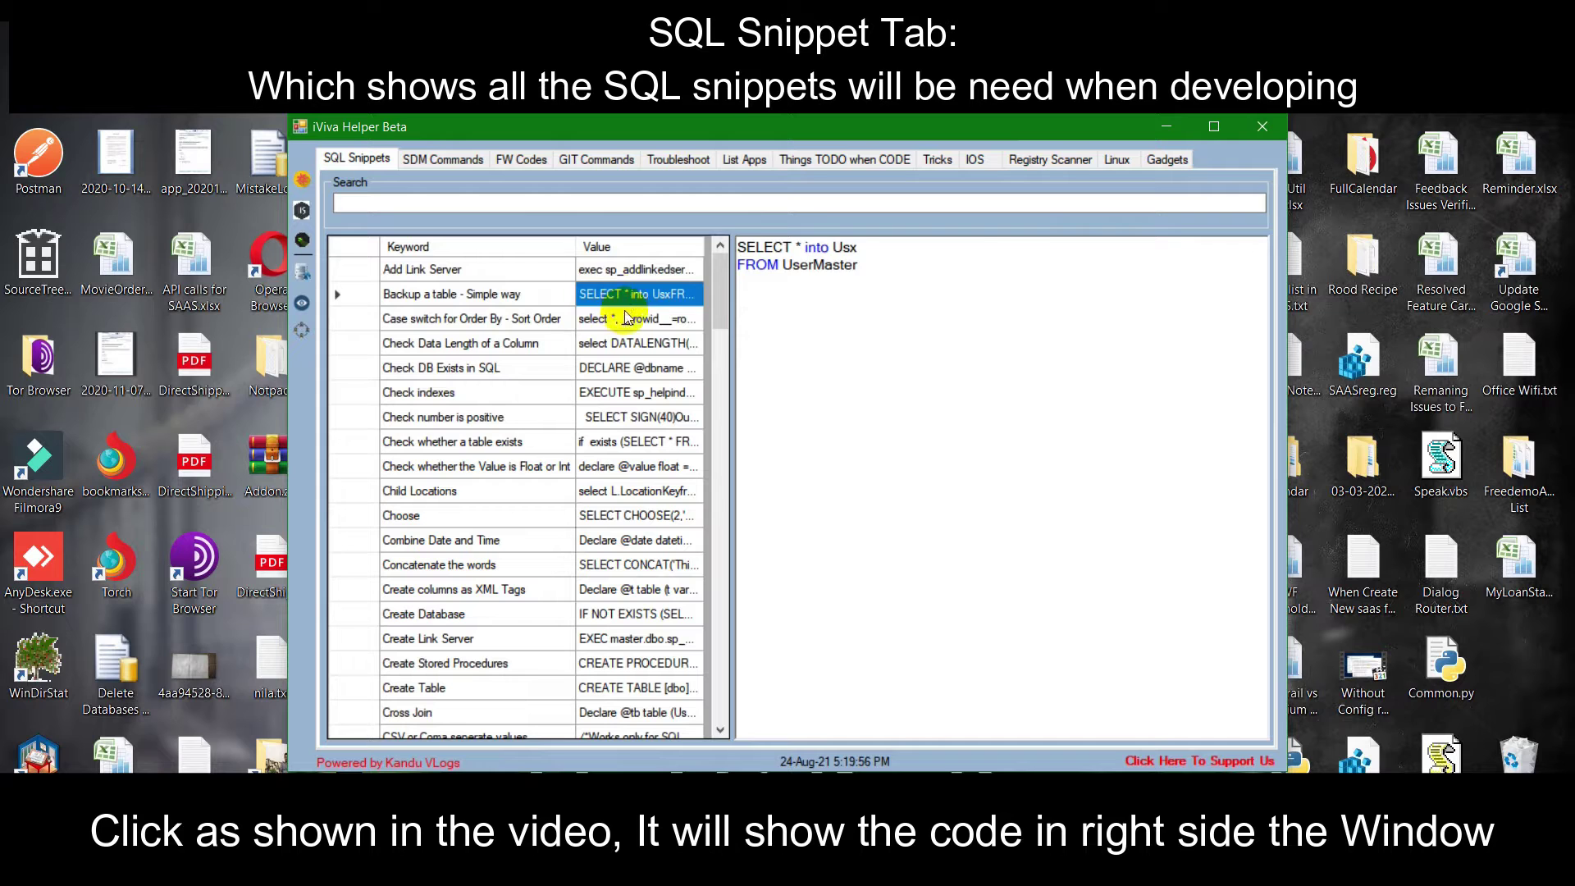
{"action": "left_click", "coordinate": [625, 318]}
{"action": "left_click", "coordinate": [625, 345]}
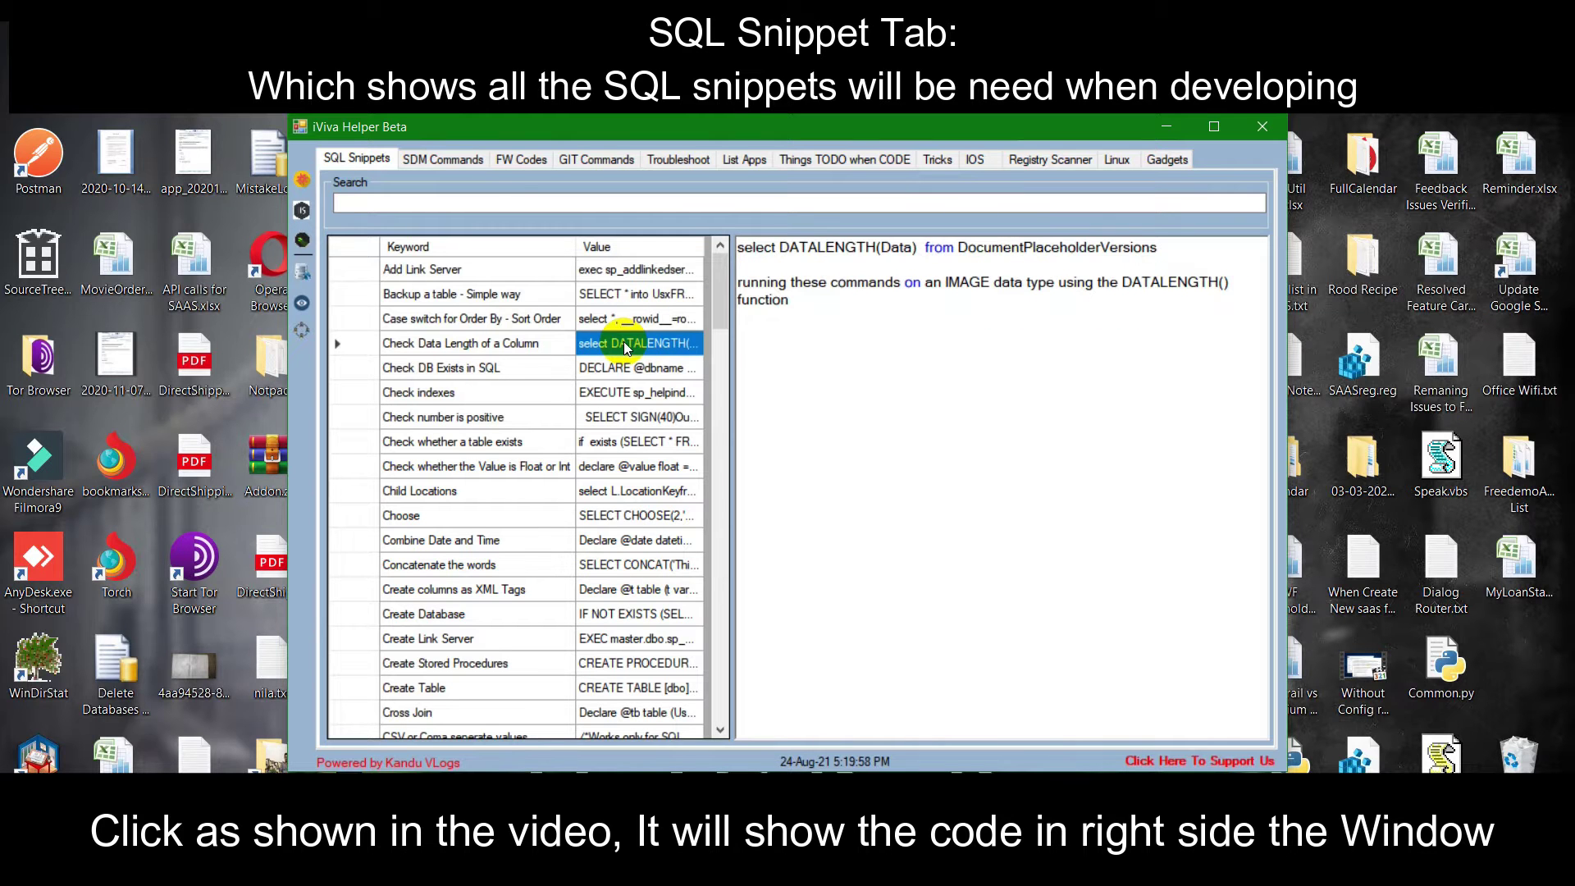
{"action": "left_click", "coordinate": [622, 371]}
{"action": "left_click", "coordinate": [620, 417]}
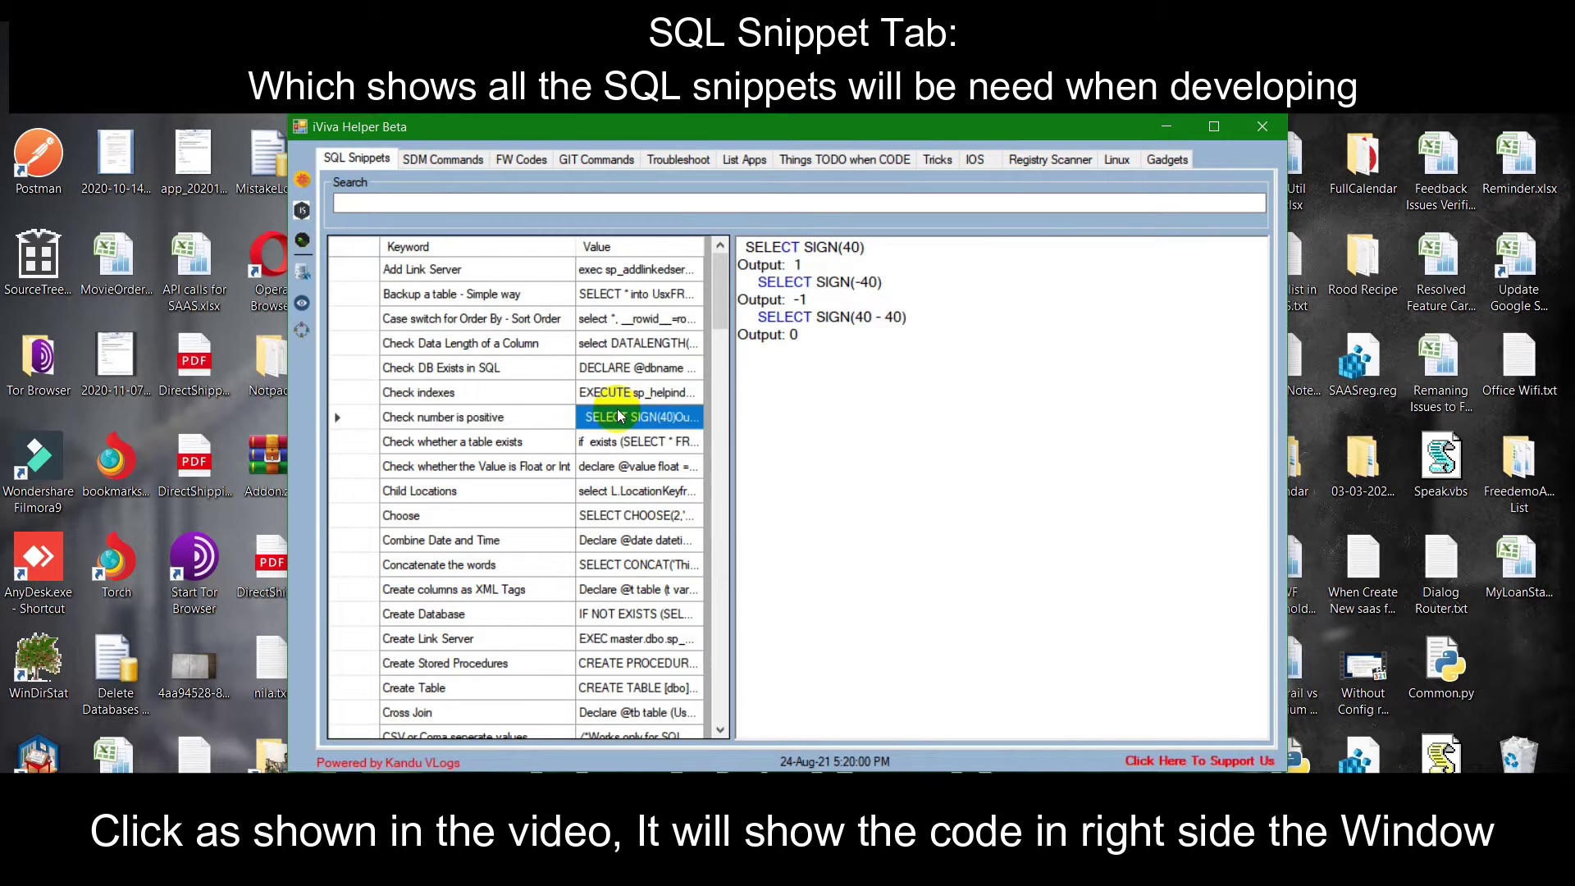
Step: Search the SQL snippets for "Date" and view the code of several matches, from Date Time Formats to Get Month Name
{"action": "left_click", "coordinate": [476, 203]}
{"action": "type", "text": "D"}
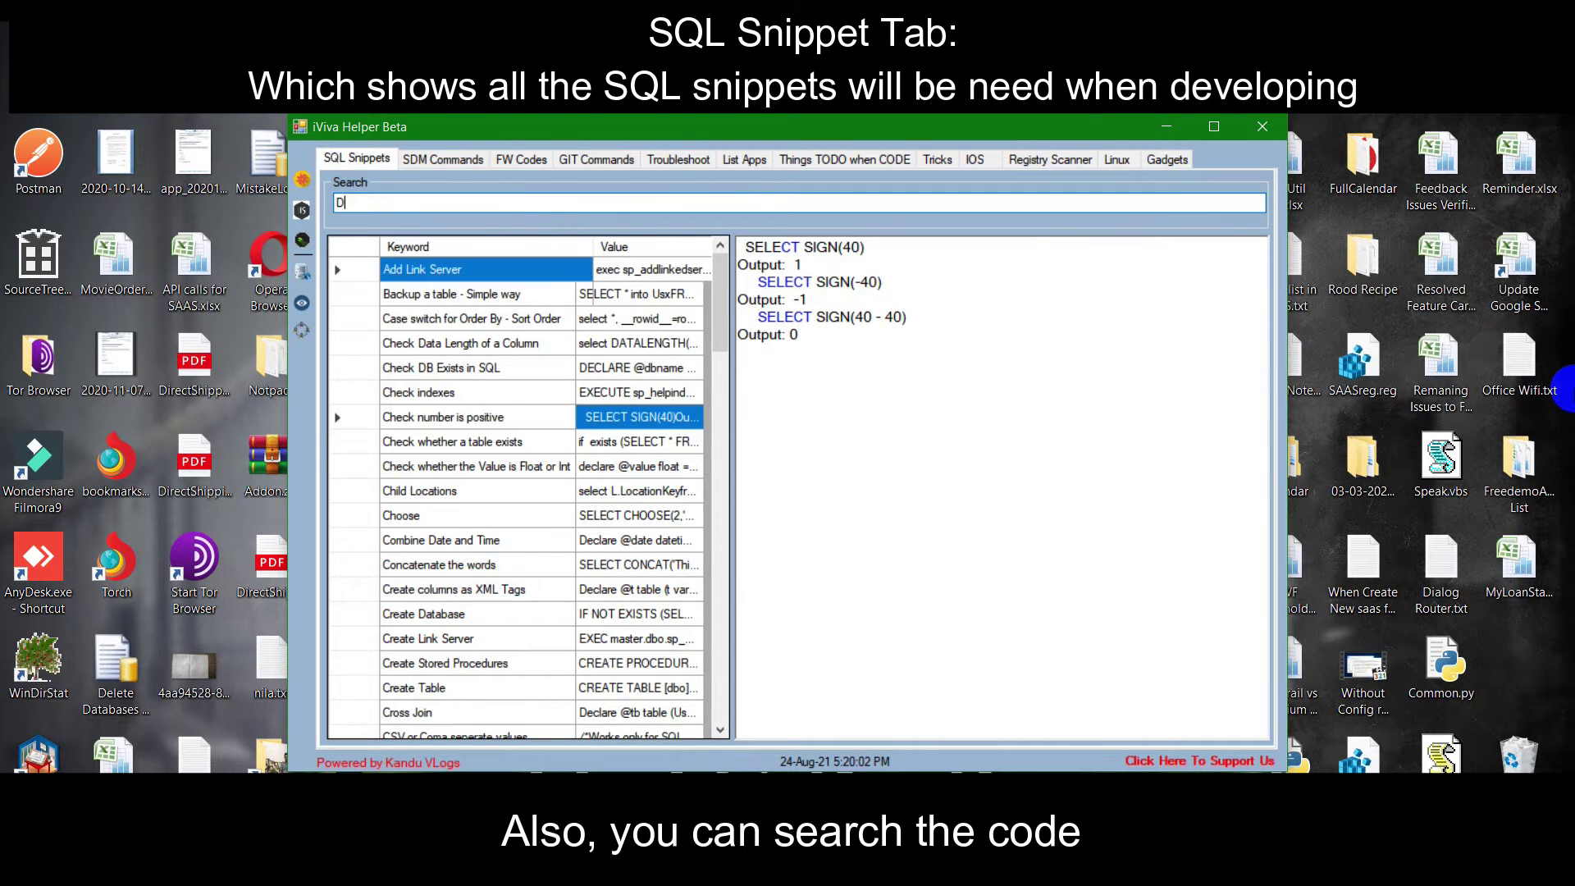
{"action": "type", "text": "ate"}
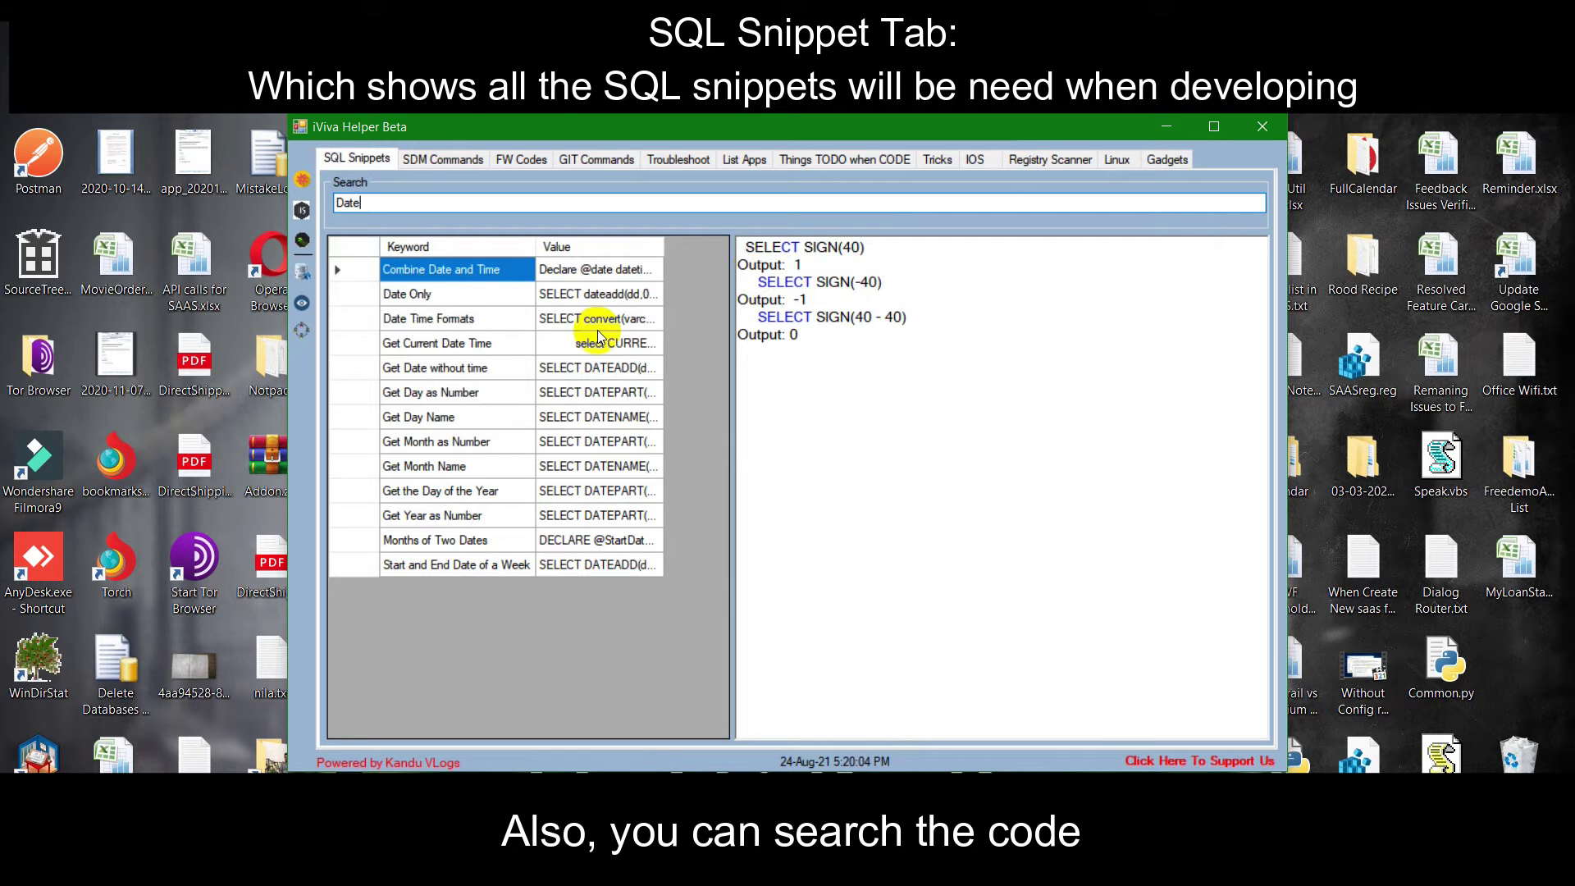
{"action": "left_click", "coordinate": [584, 318]}
{"action": "left_click", "coordinate": [589, 343]}
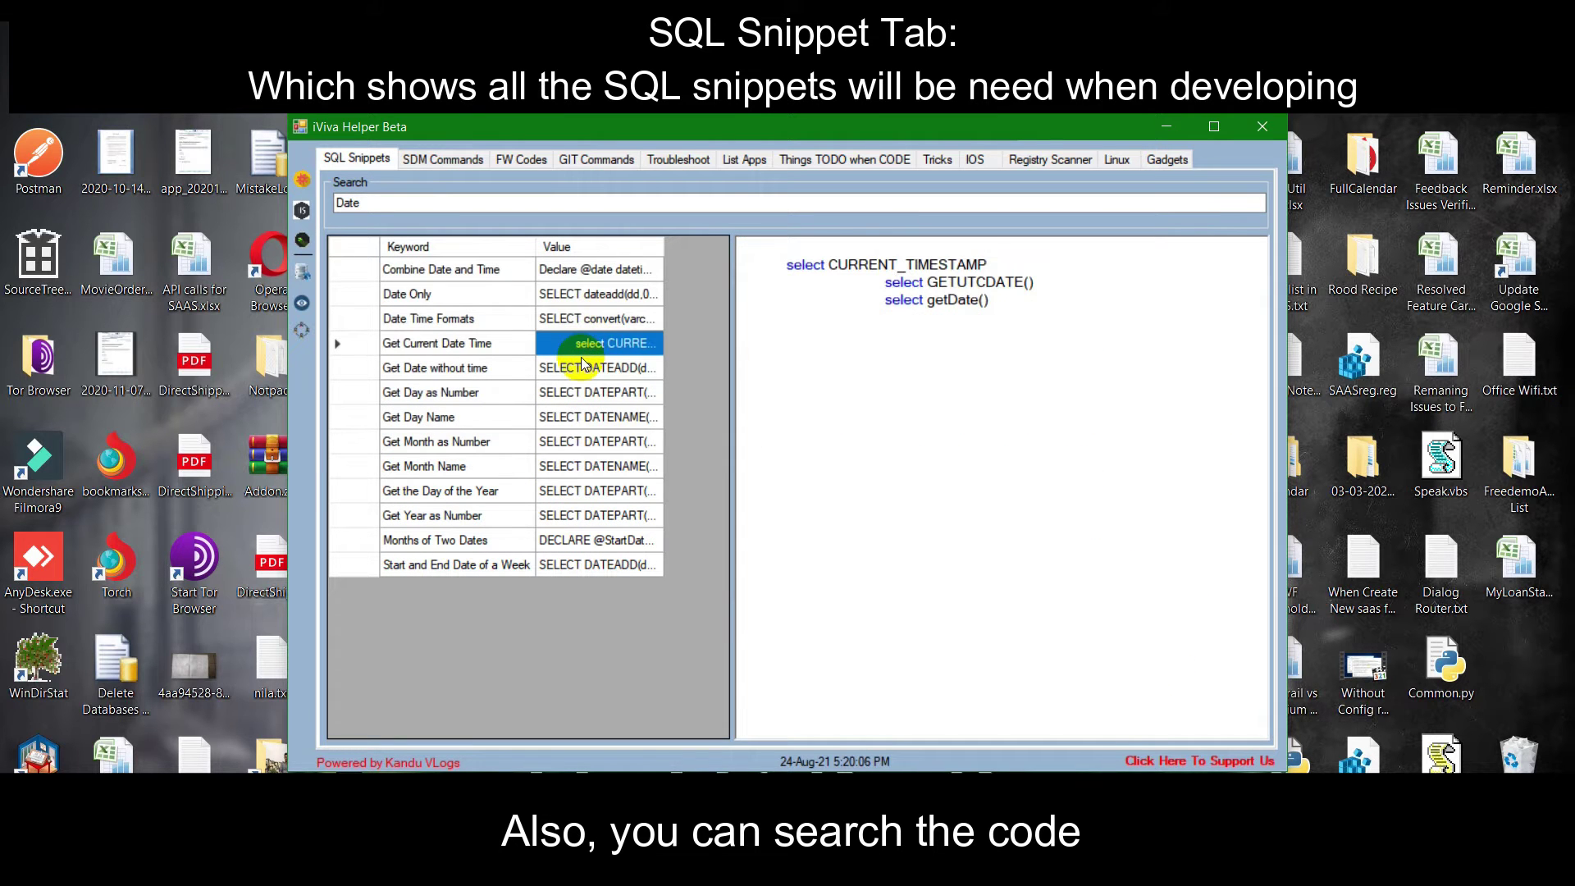
{"action": "left_click", "coordinate": [585, 368]}
{"action": "left_click", "coordinate": [585, 417]}
{"action": "left_click", "coordinate": [586, 466]}
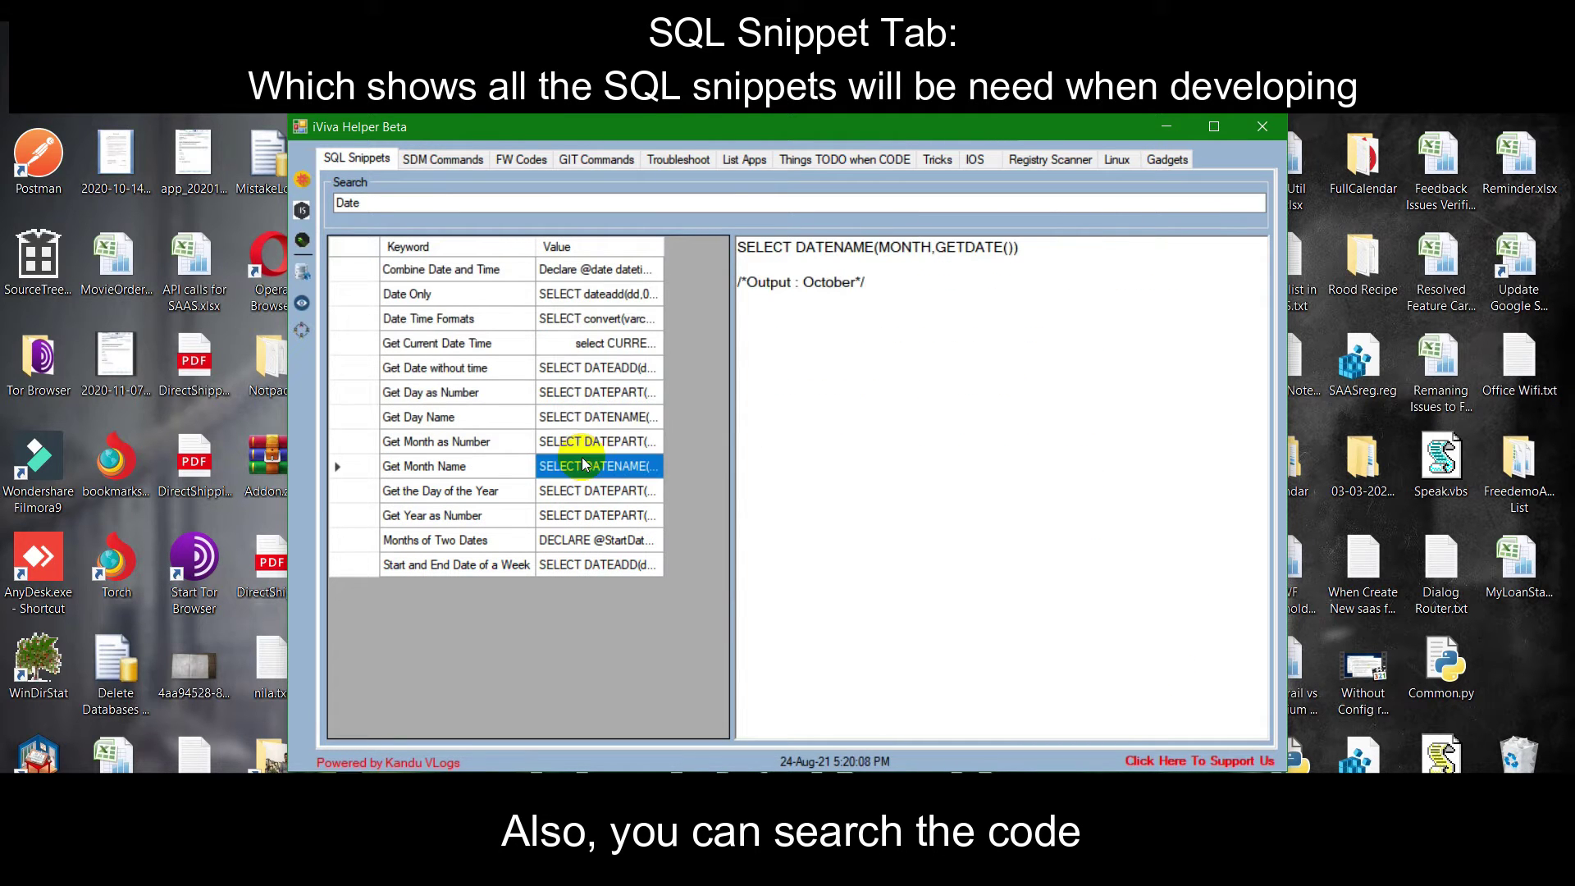
Step: Show the SDM commands and browse the list of available app names without choosing one
{"action": "left_click", "coordinate": [453, 165]}
{"action": "left_click", "coordinate": [422, 193]}
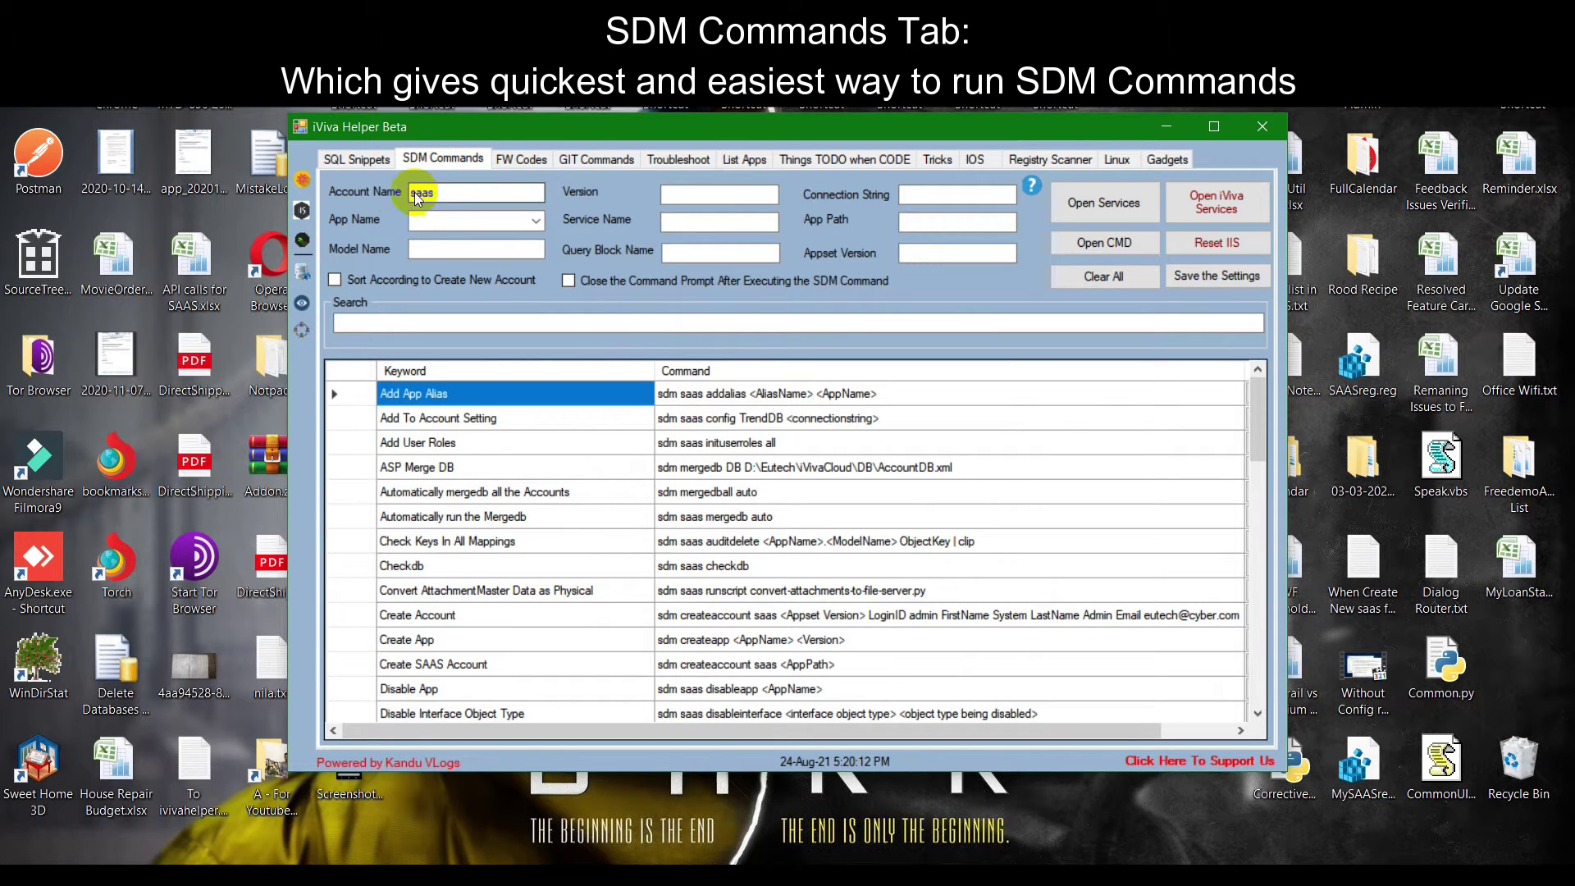
{"action": "left_click", "coordinate": [535, 220]}
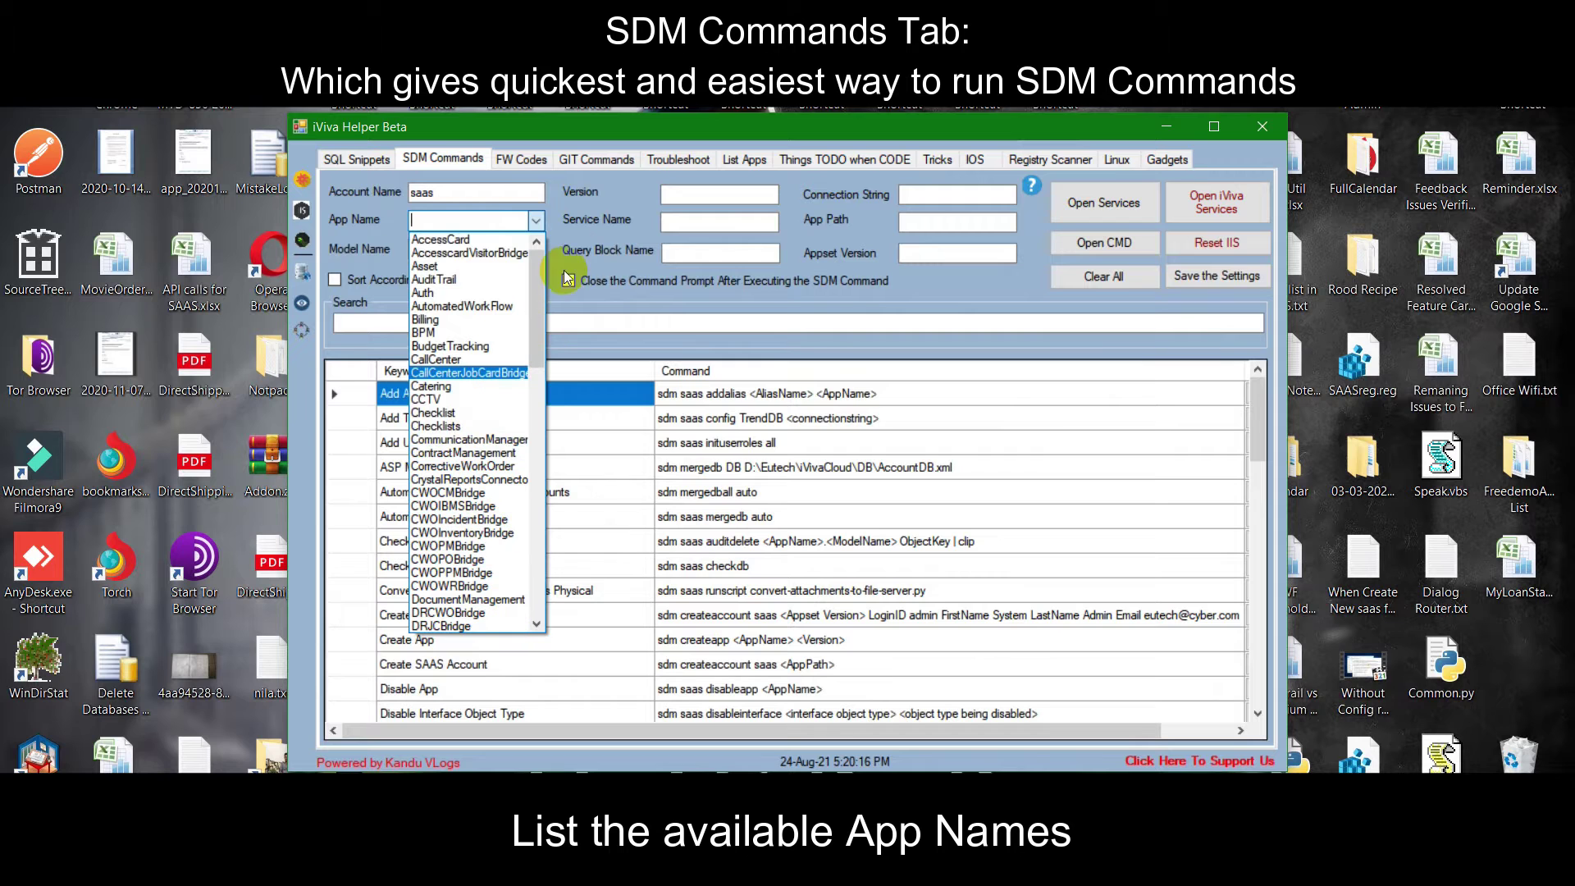
{"action": "left_click_drag", "start_coordinate": [540, 259], "coordinate": [559, 515]}
{"action": "left_click", "coordinate": [674, 312]}
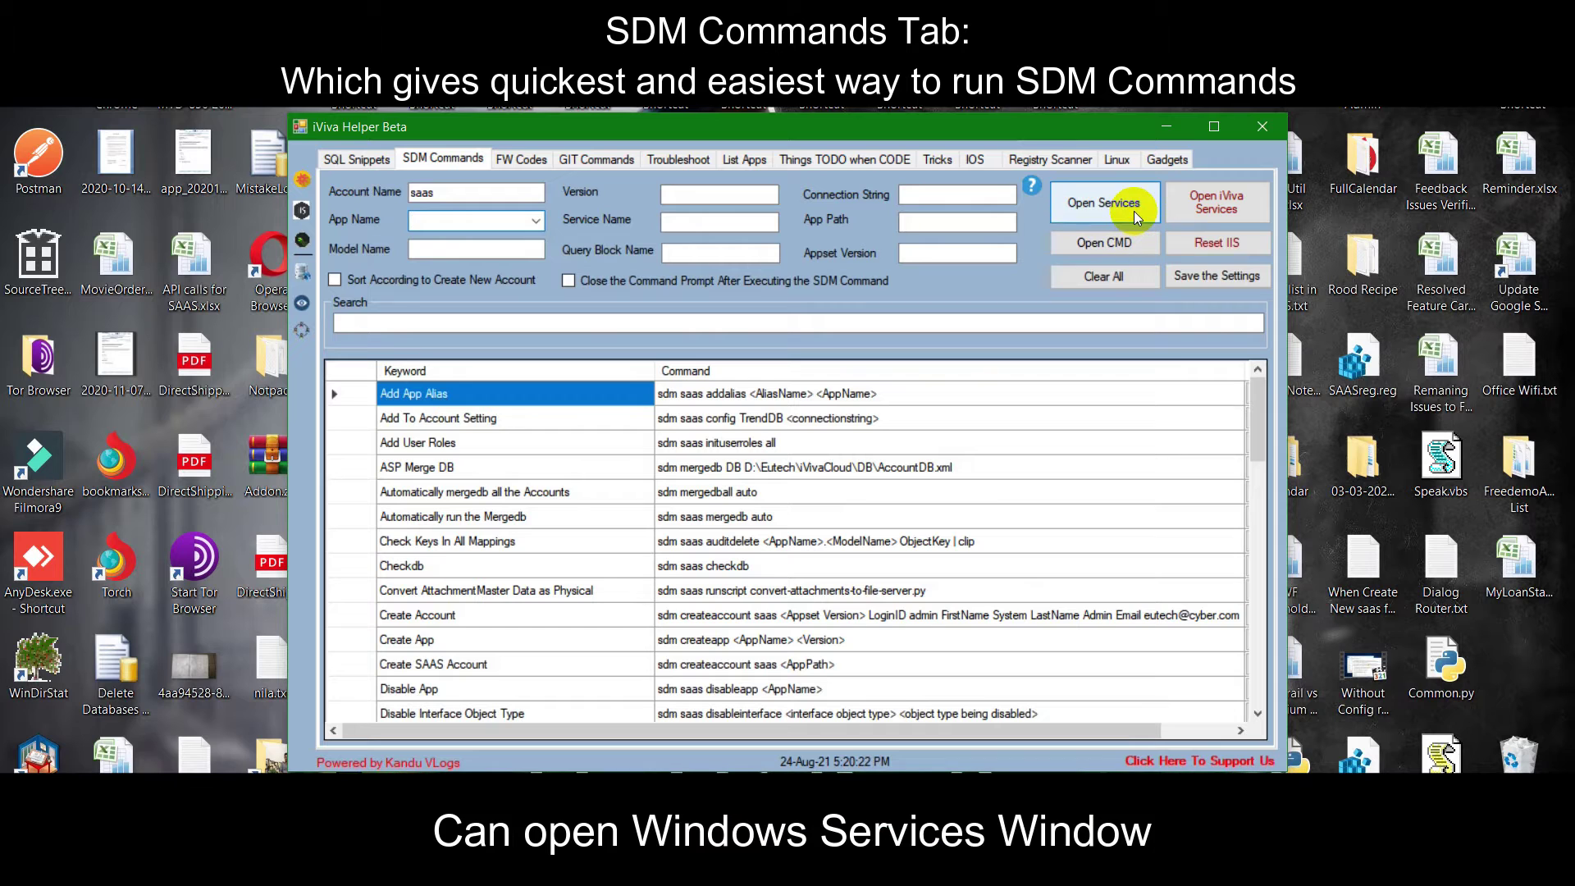
Step: View the Windows Services window and the iViva Services window, closing each one
{"action": "left_click", "coordinate": [1134, 209]}
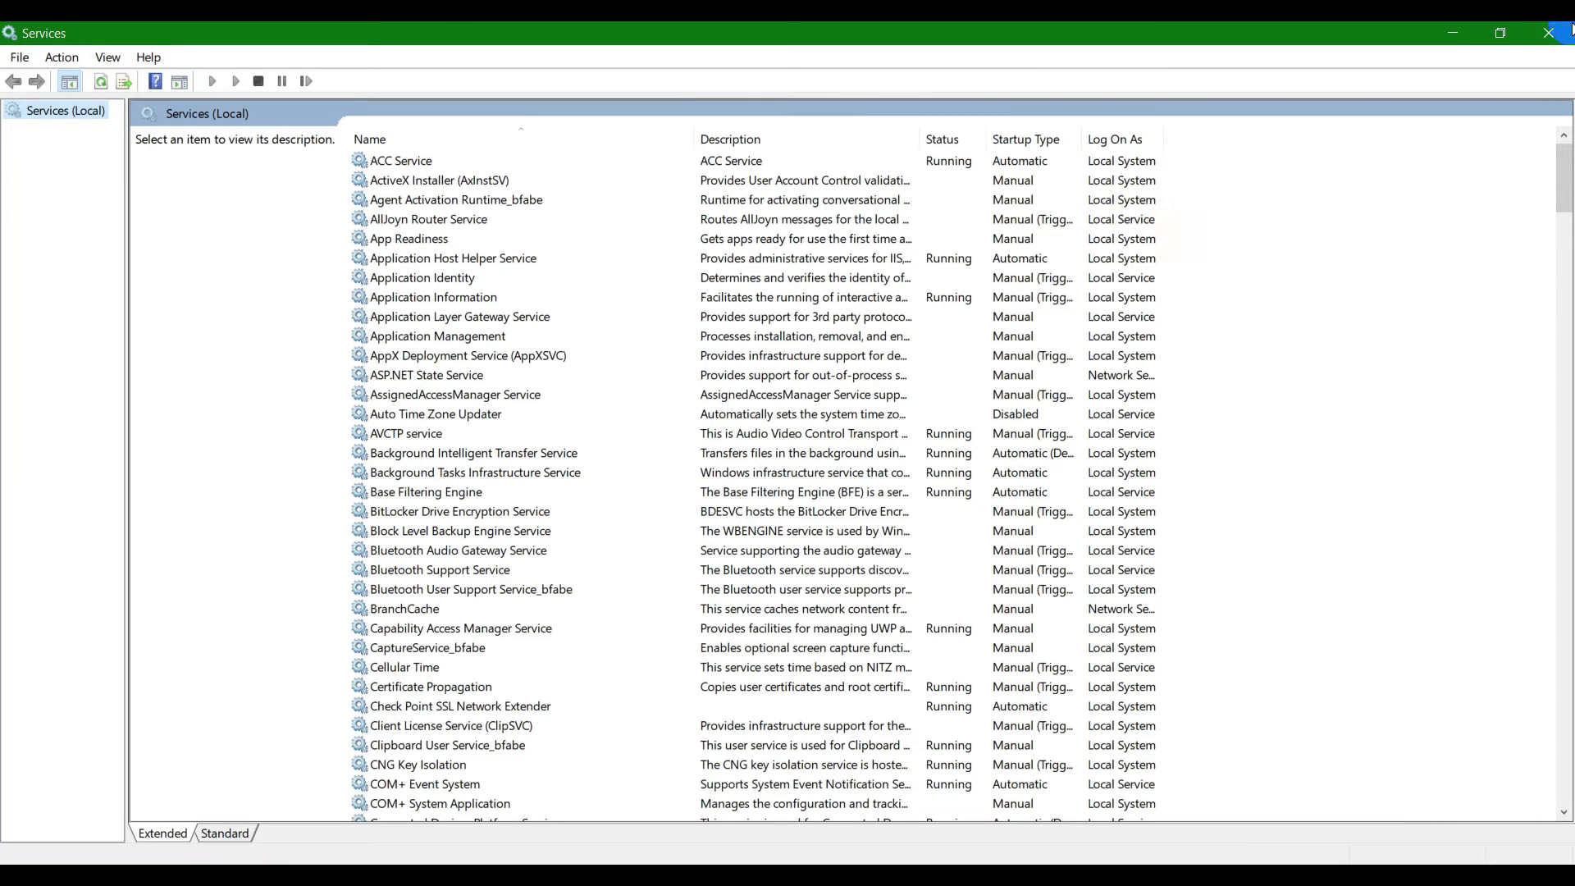
{"action": "left_click", "coordinate": [1563, 31]}
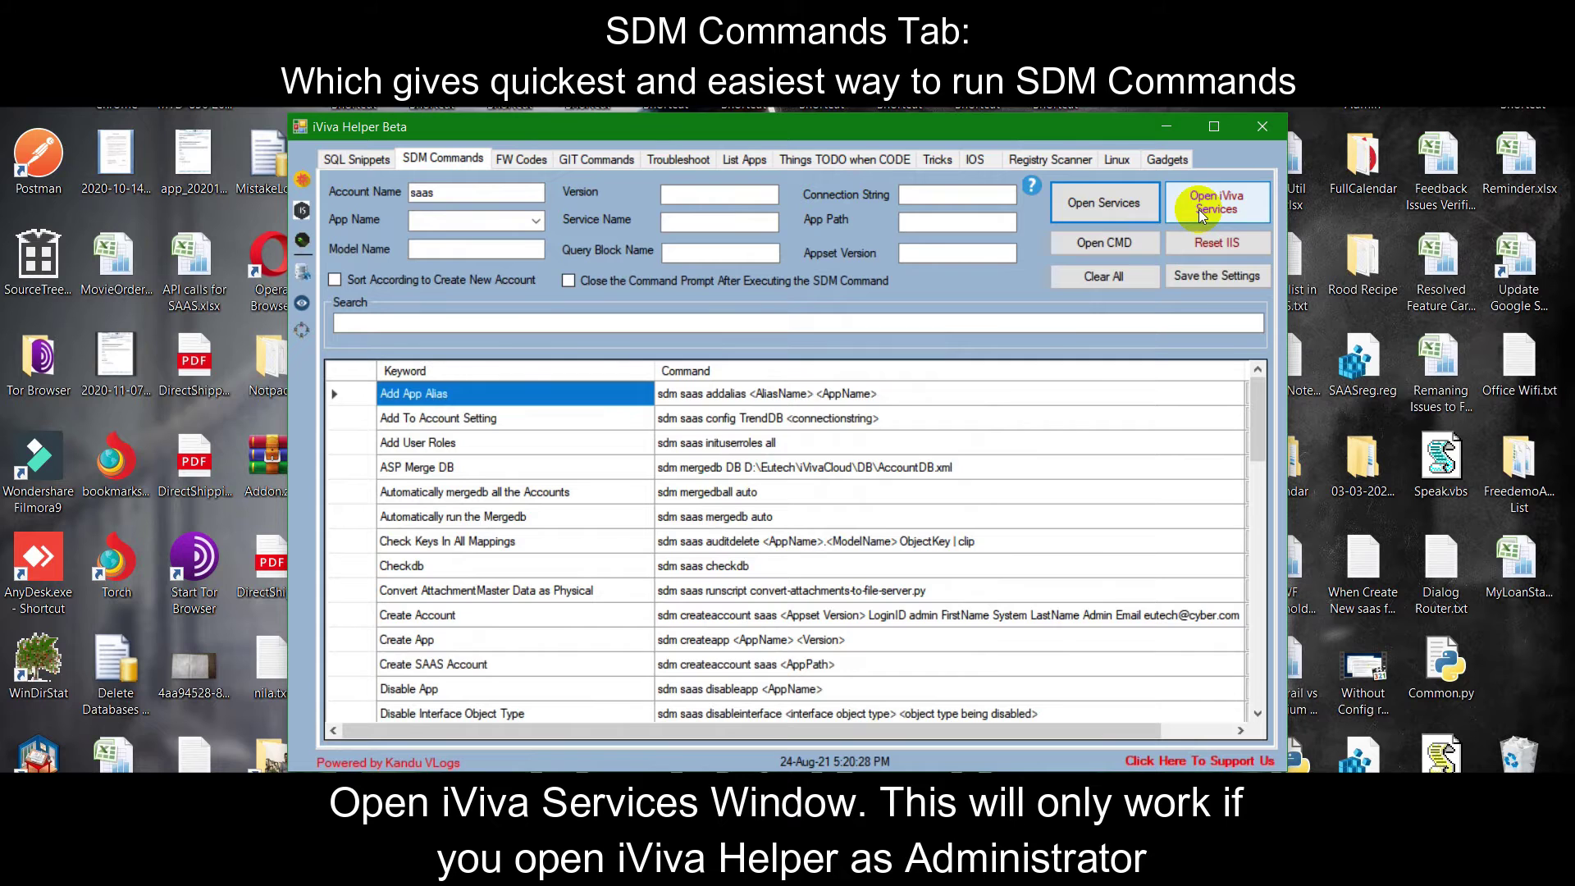
{"action": "left_click", "coordinate": [1199, 209]}
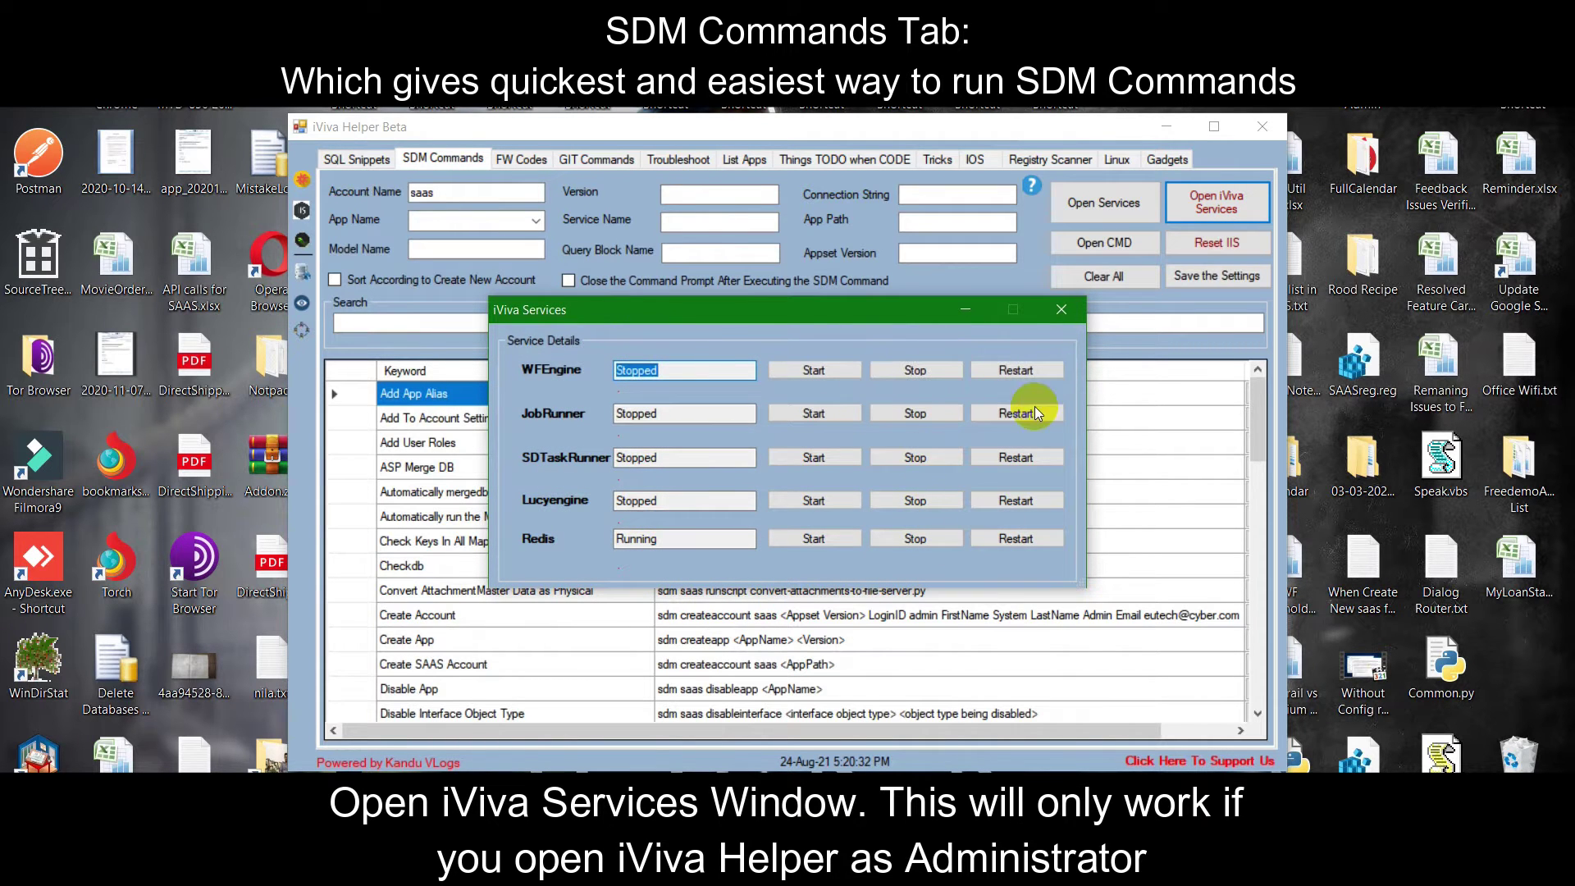
{"action": "left_click", "coordinate": [1056, 313]}
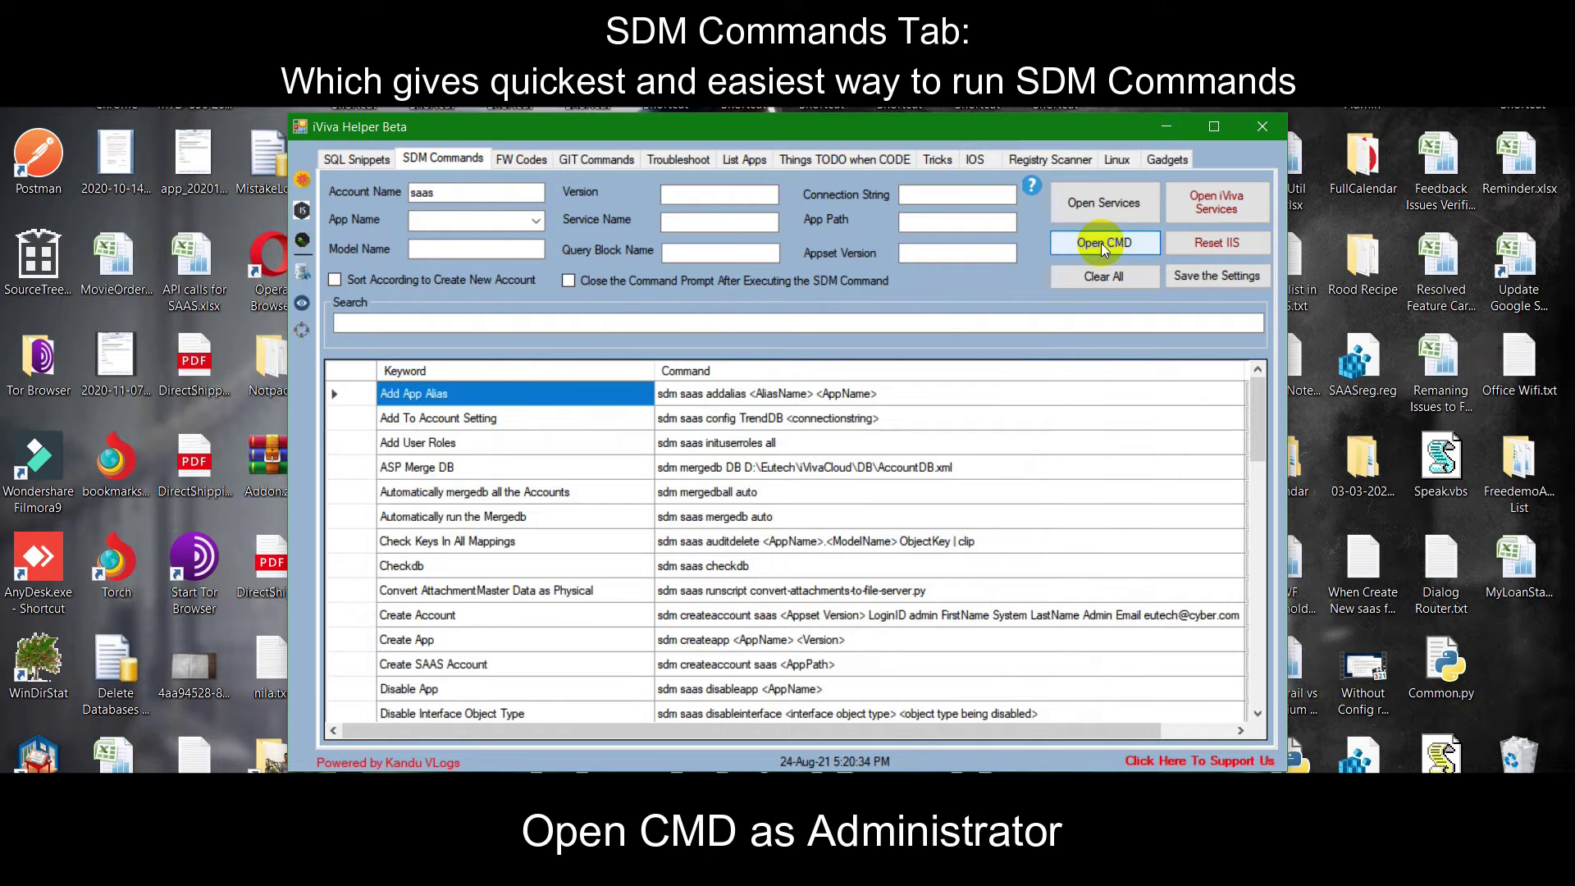
Step: Open the administrator command prompt from the SDM commands and close it
{"action": "left_click", "coordinate": [1101, 243]}
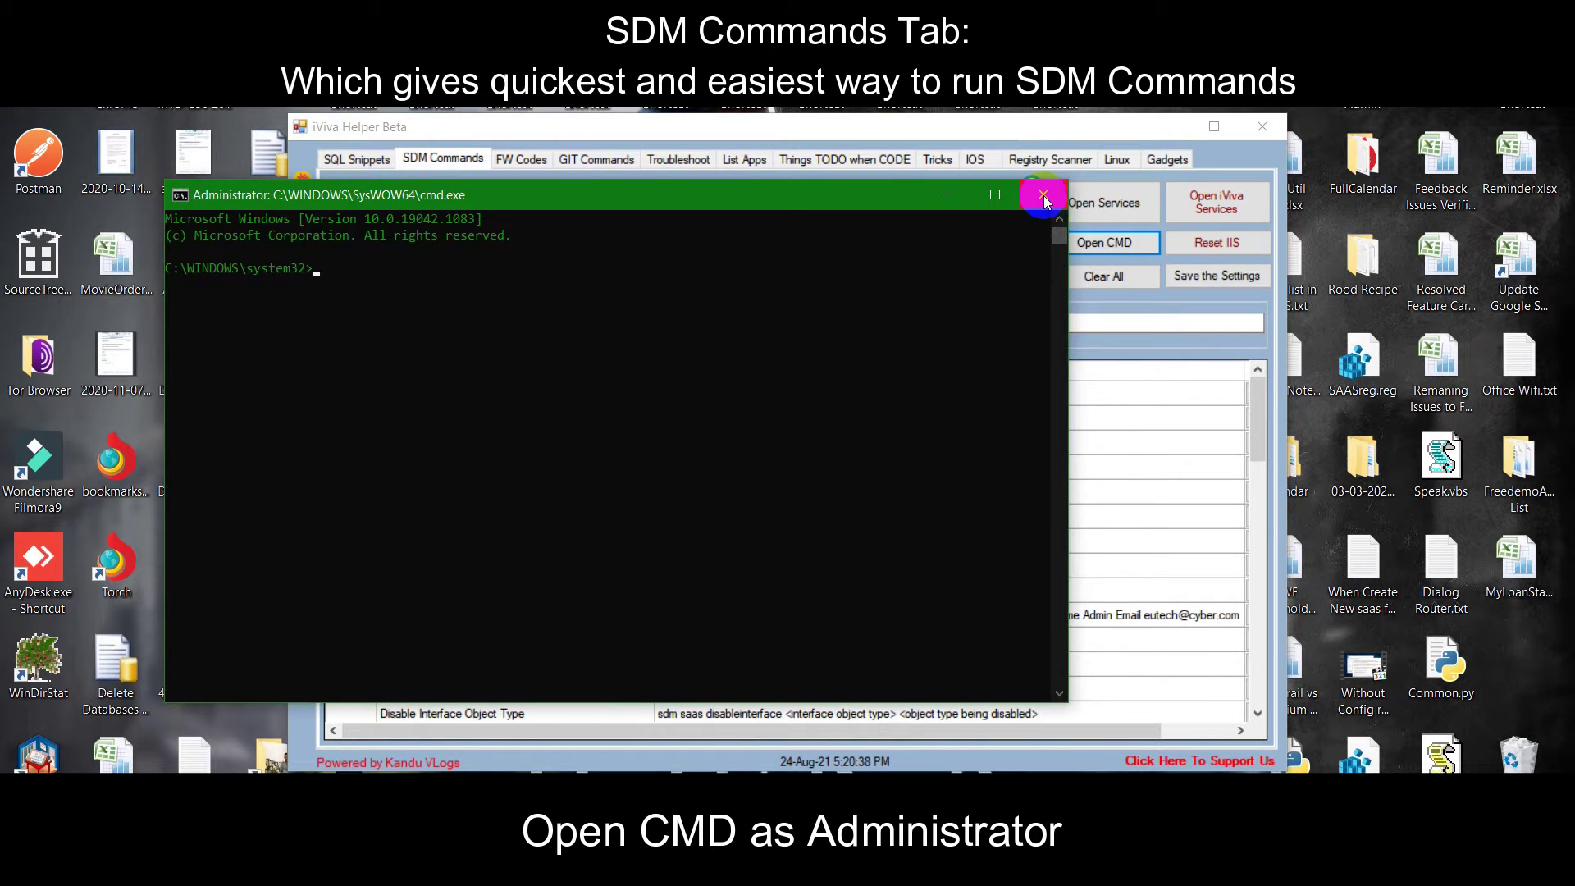
{"action": "left_click", "coordinate": [1043, 197]}
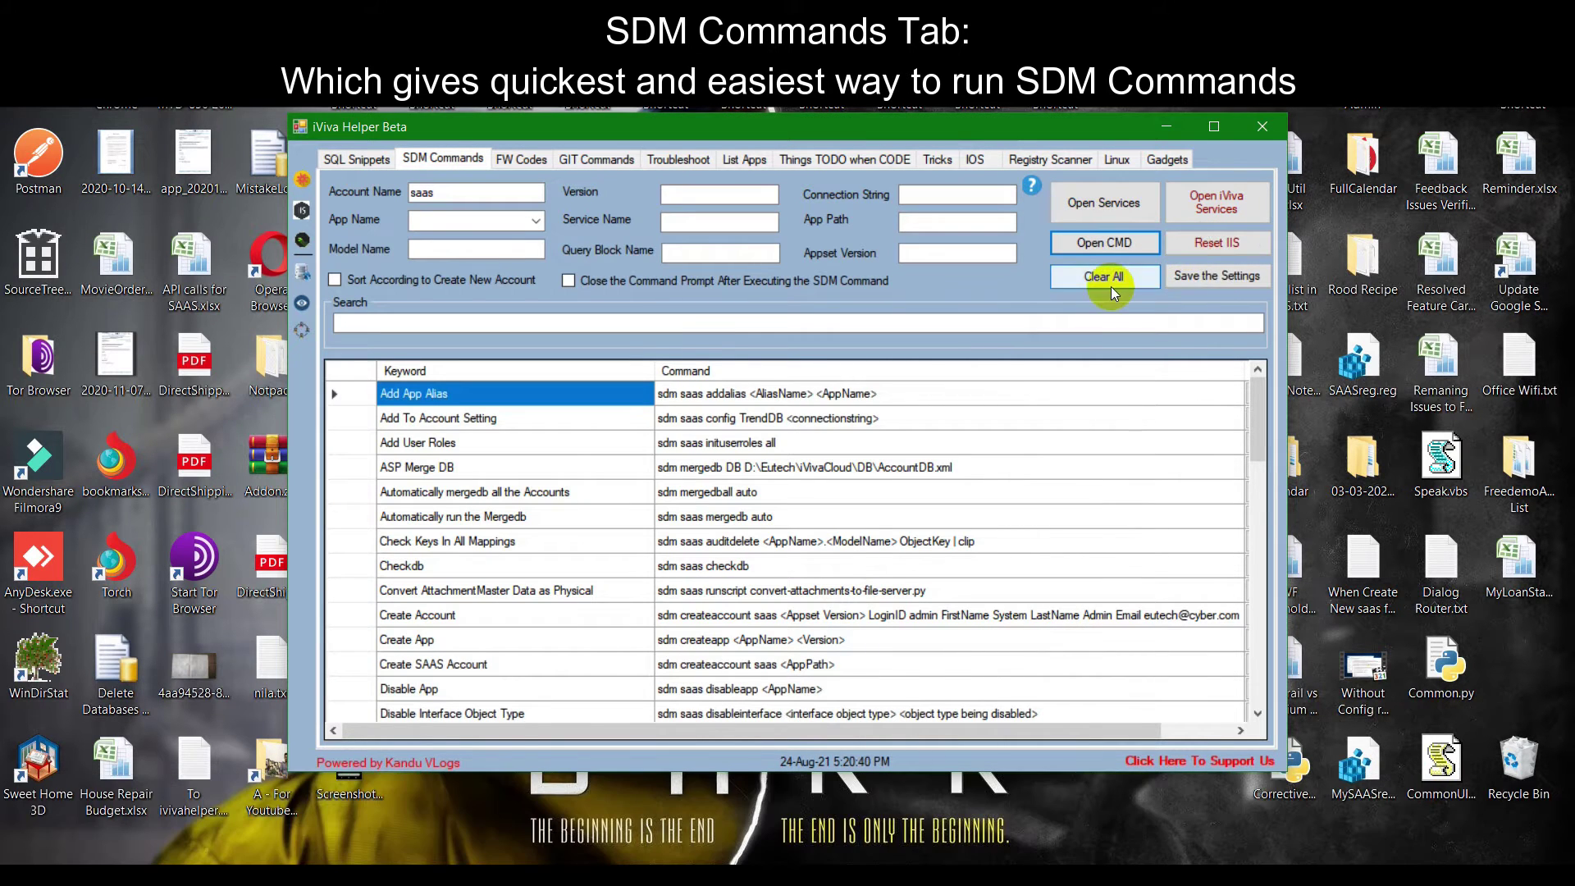
Step: Clear all SDM command fields and set the account name to saas
{"action": "left_click", "coordinate": [1104, 279]}
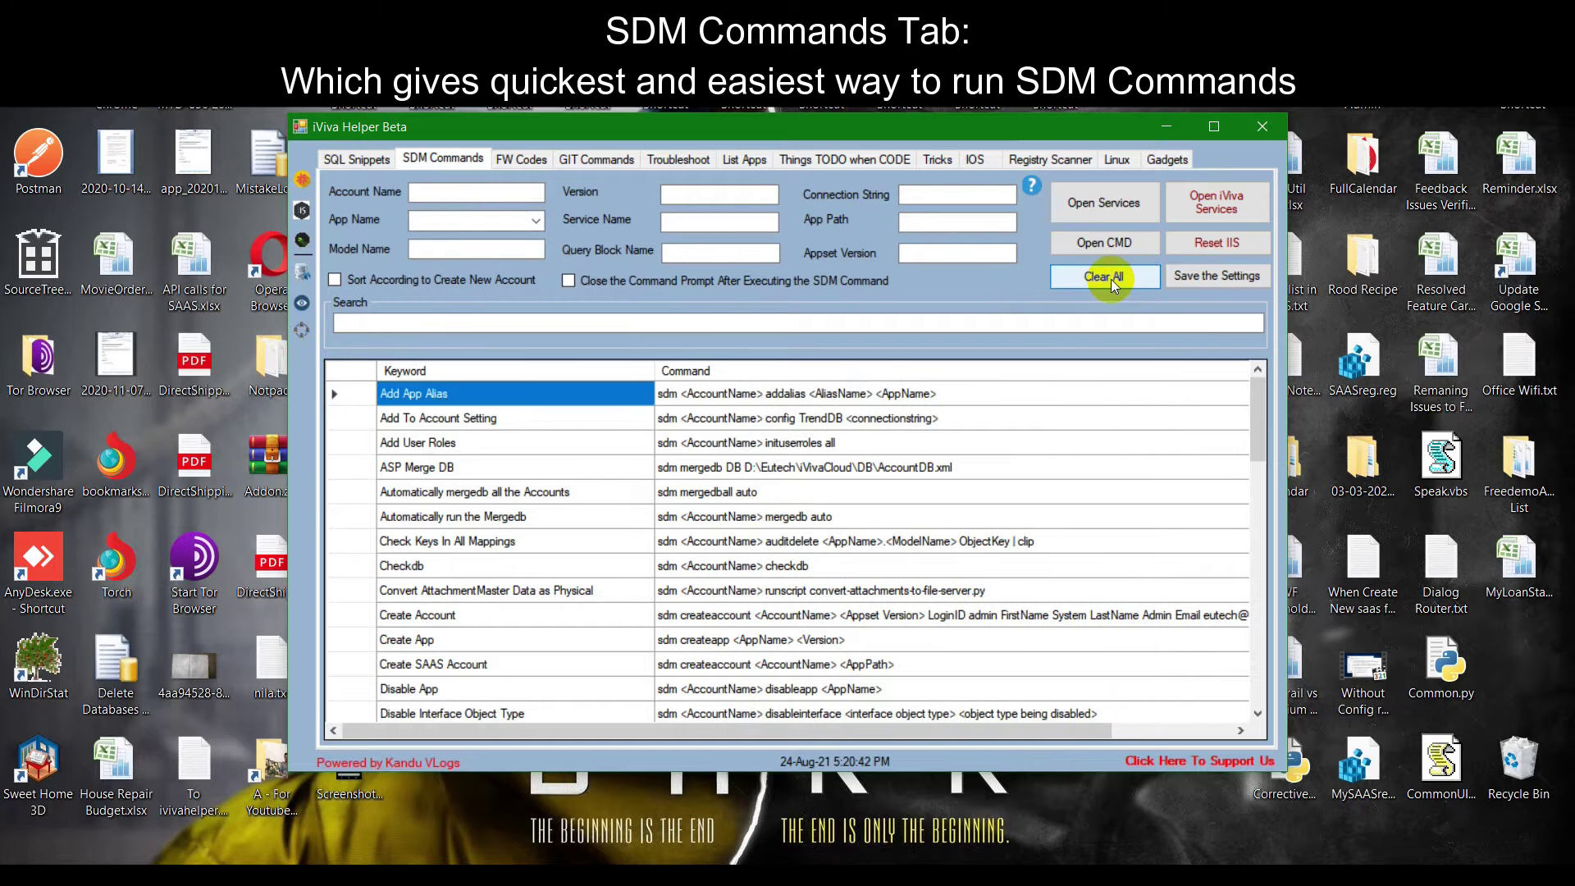
{"action": "type", "text": "saas"}
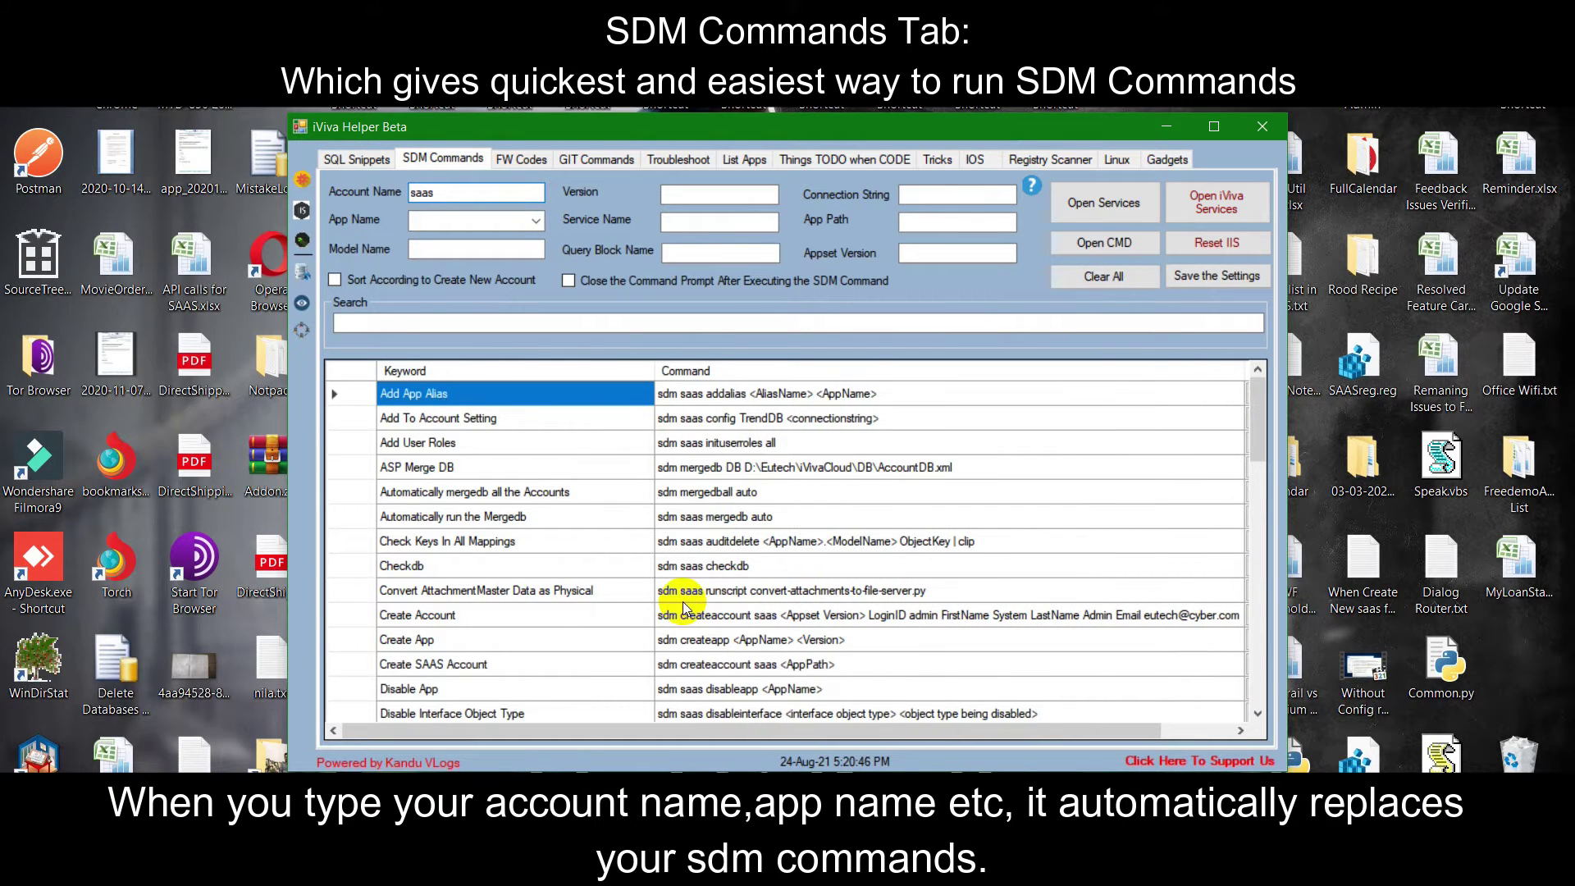
Step: Fill the SDM commands with the app name CallCenter, and clear the app name again
{"action": "left_click", "coordinate": [536, 222]}
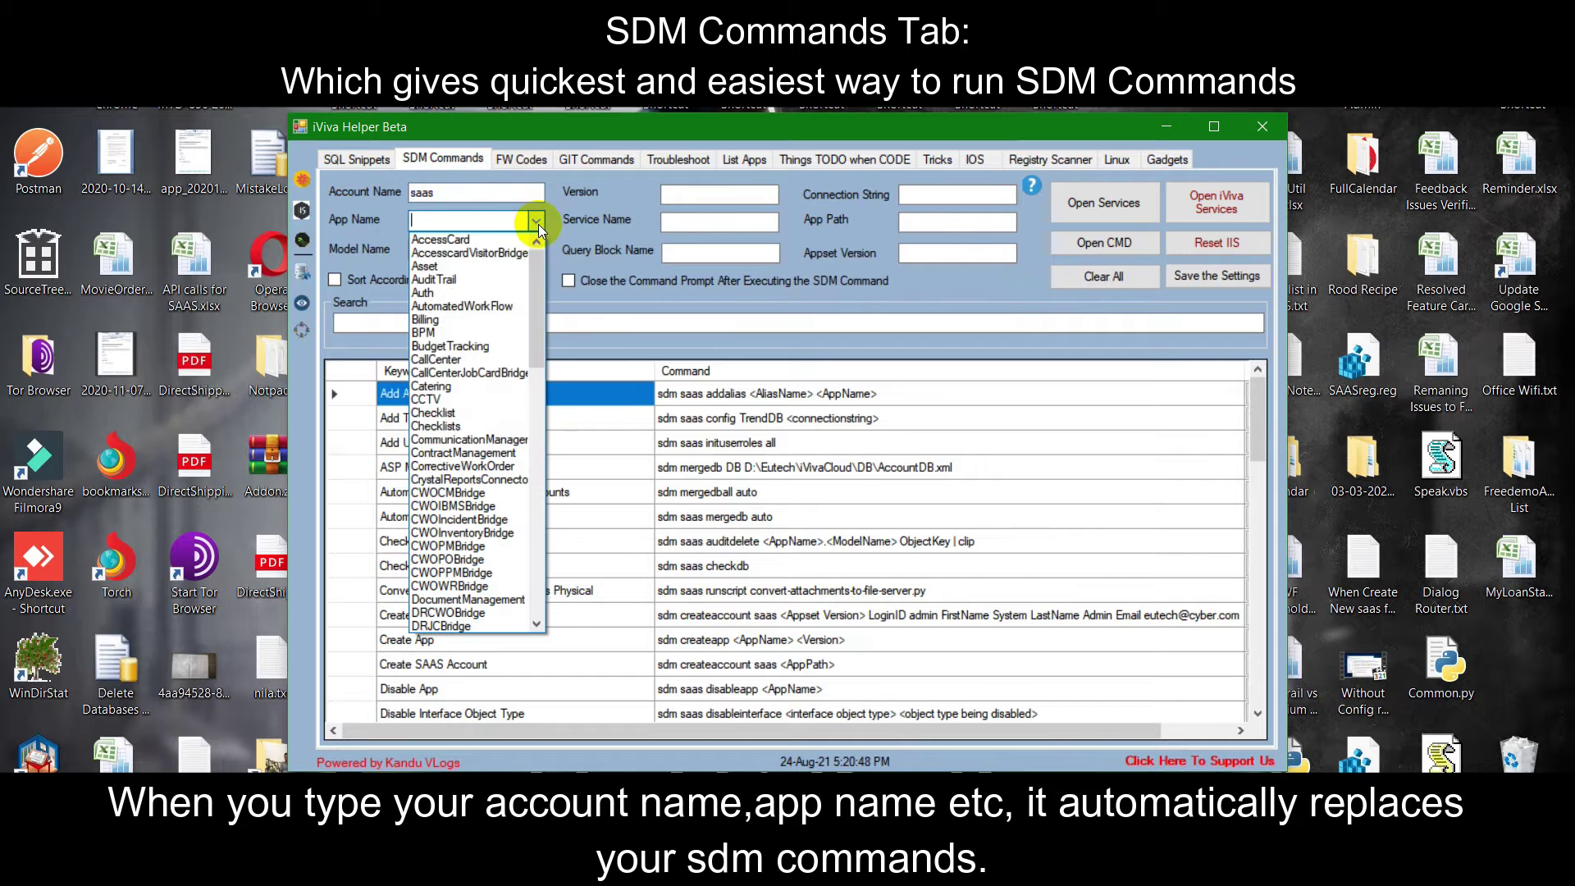
{"action": "left_click", "coordinate": [443, 360]}
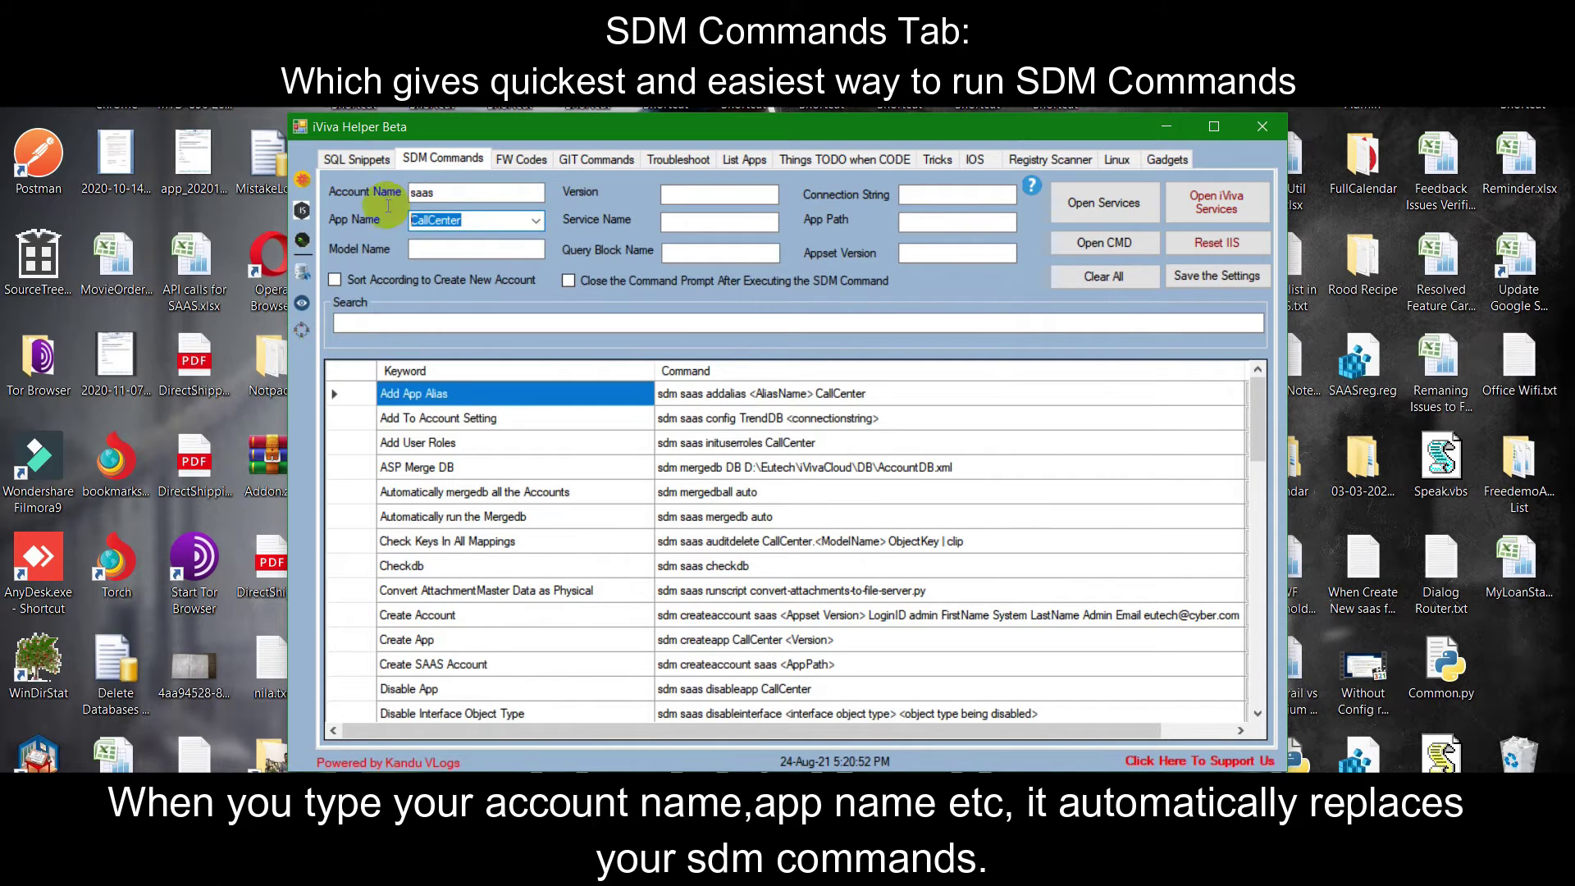
{"action": "key", "text": "BackSpace"}
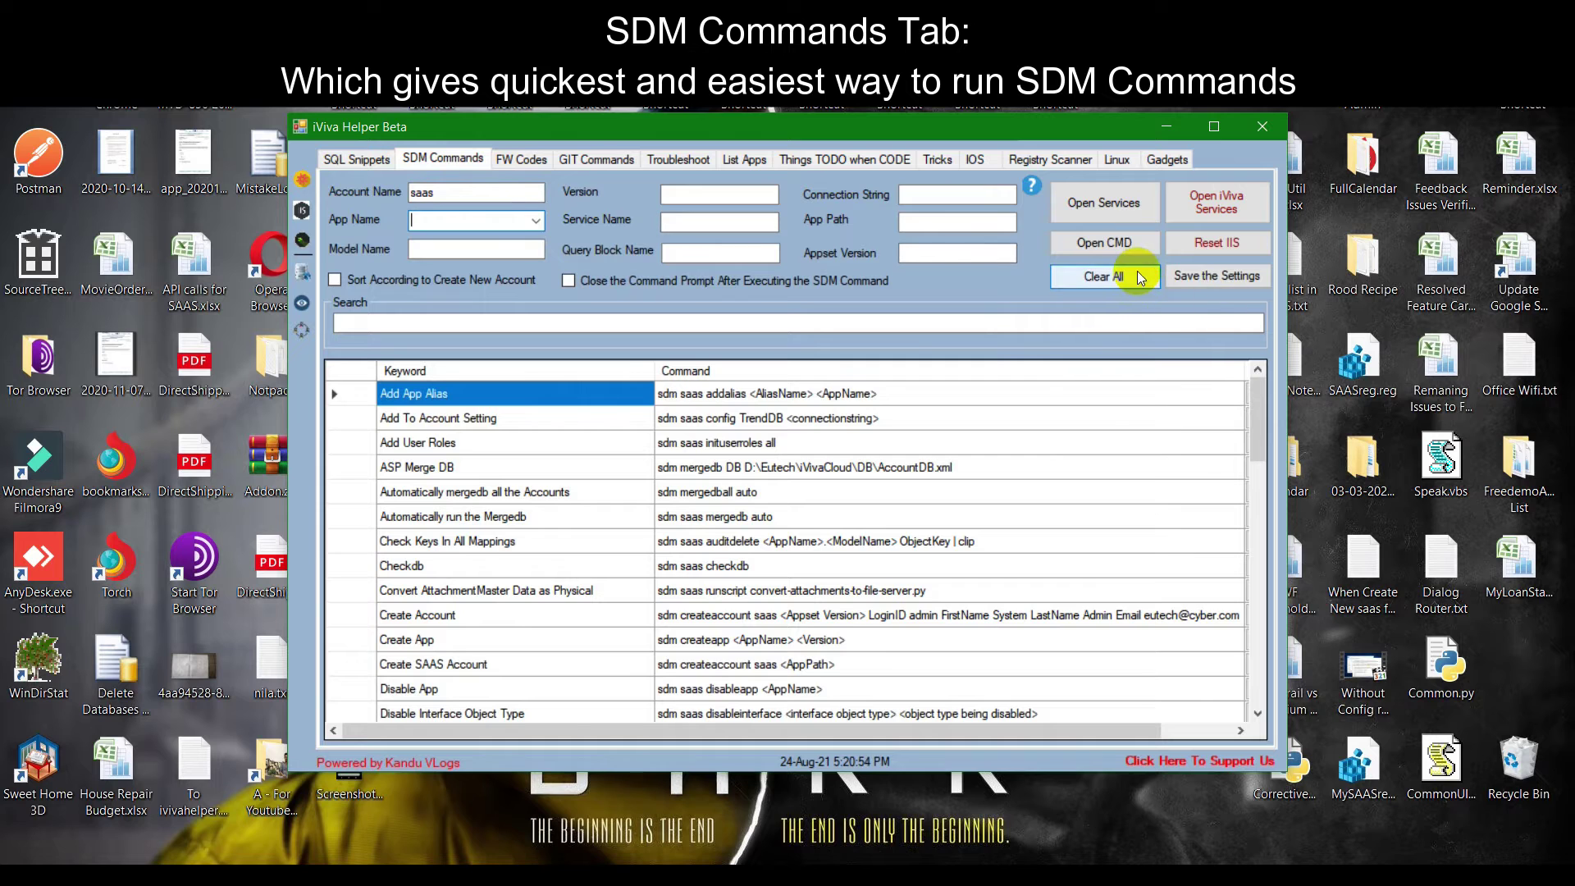
Step: Save the SDM command settings, and switch the sorting according to creating a new account on and off again
{"action": "left_click", "coordinate": [1187, 277]}
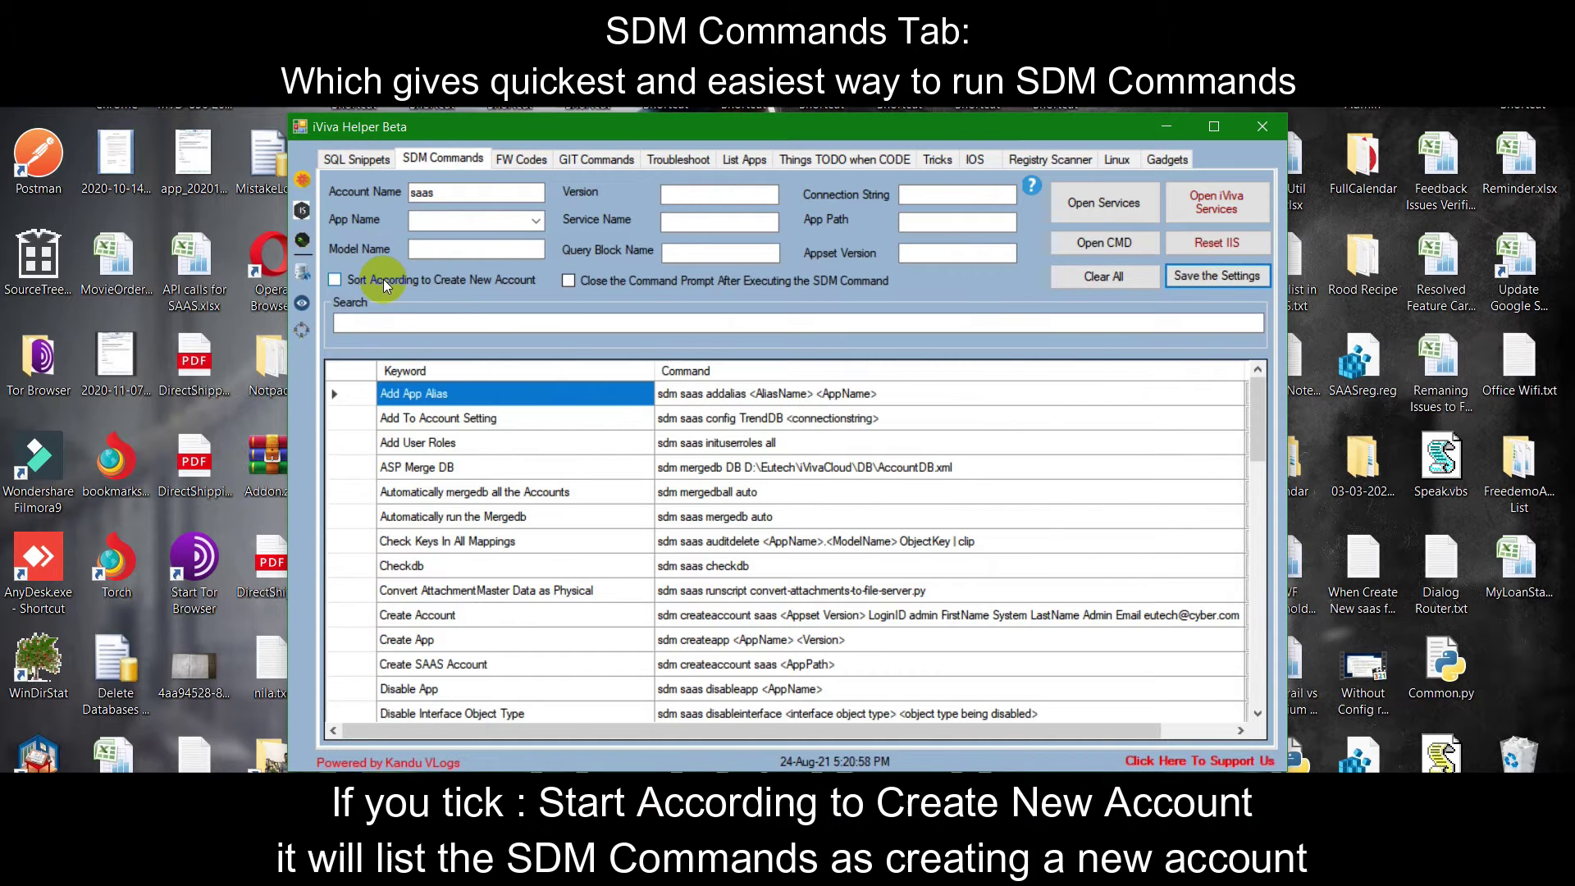
{"action": "left_click", "coordinate": [382, 279]}
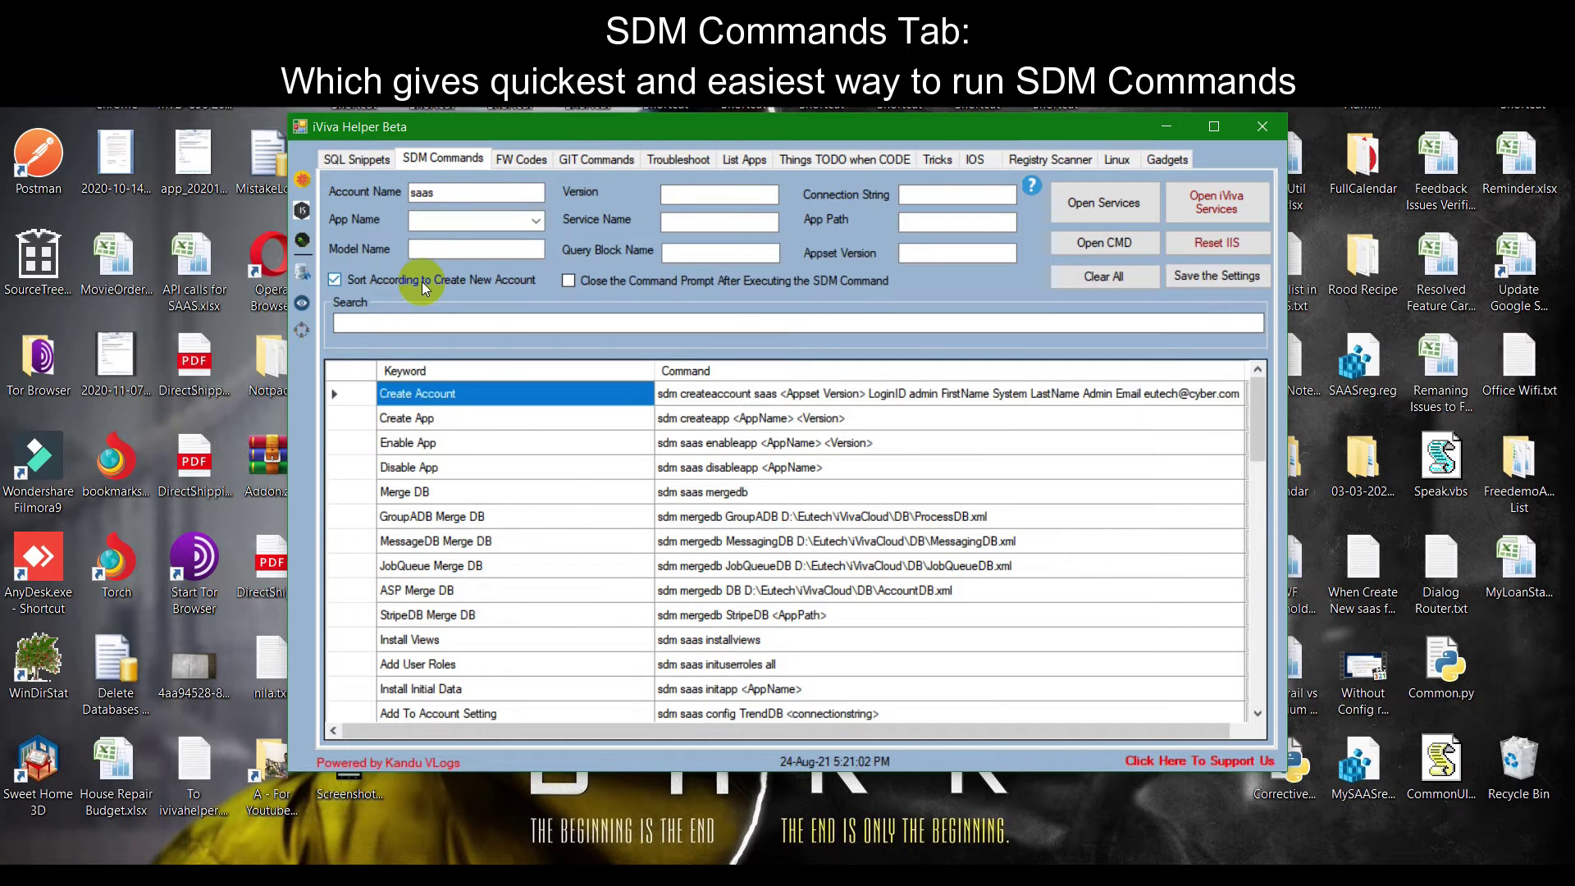
{"action": "left_click", "coordinate": [422, 283]}
Step: Search the SDM commands for "use", run Add User Roles in the command prompt, and close it and clear the search
{"action": "left_click", "coordinate": [489, 323]}
{"action": "type", "text": "use"}
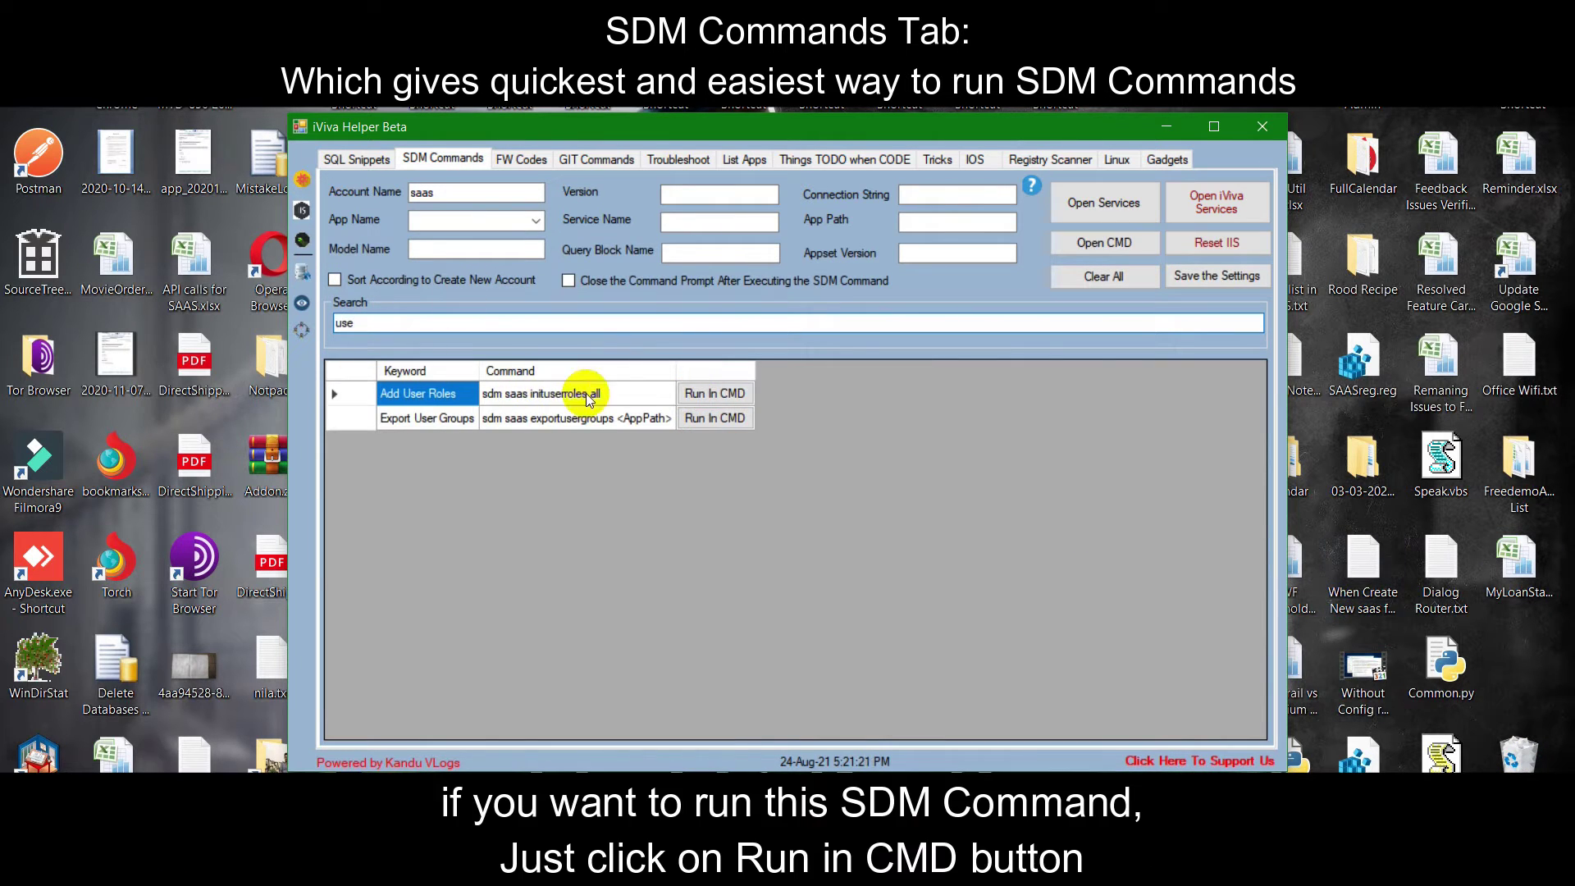
{"action": "left_click", "coordinate": [706, 392]}
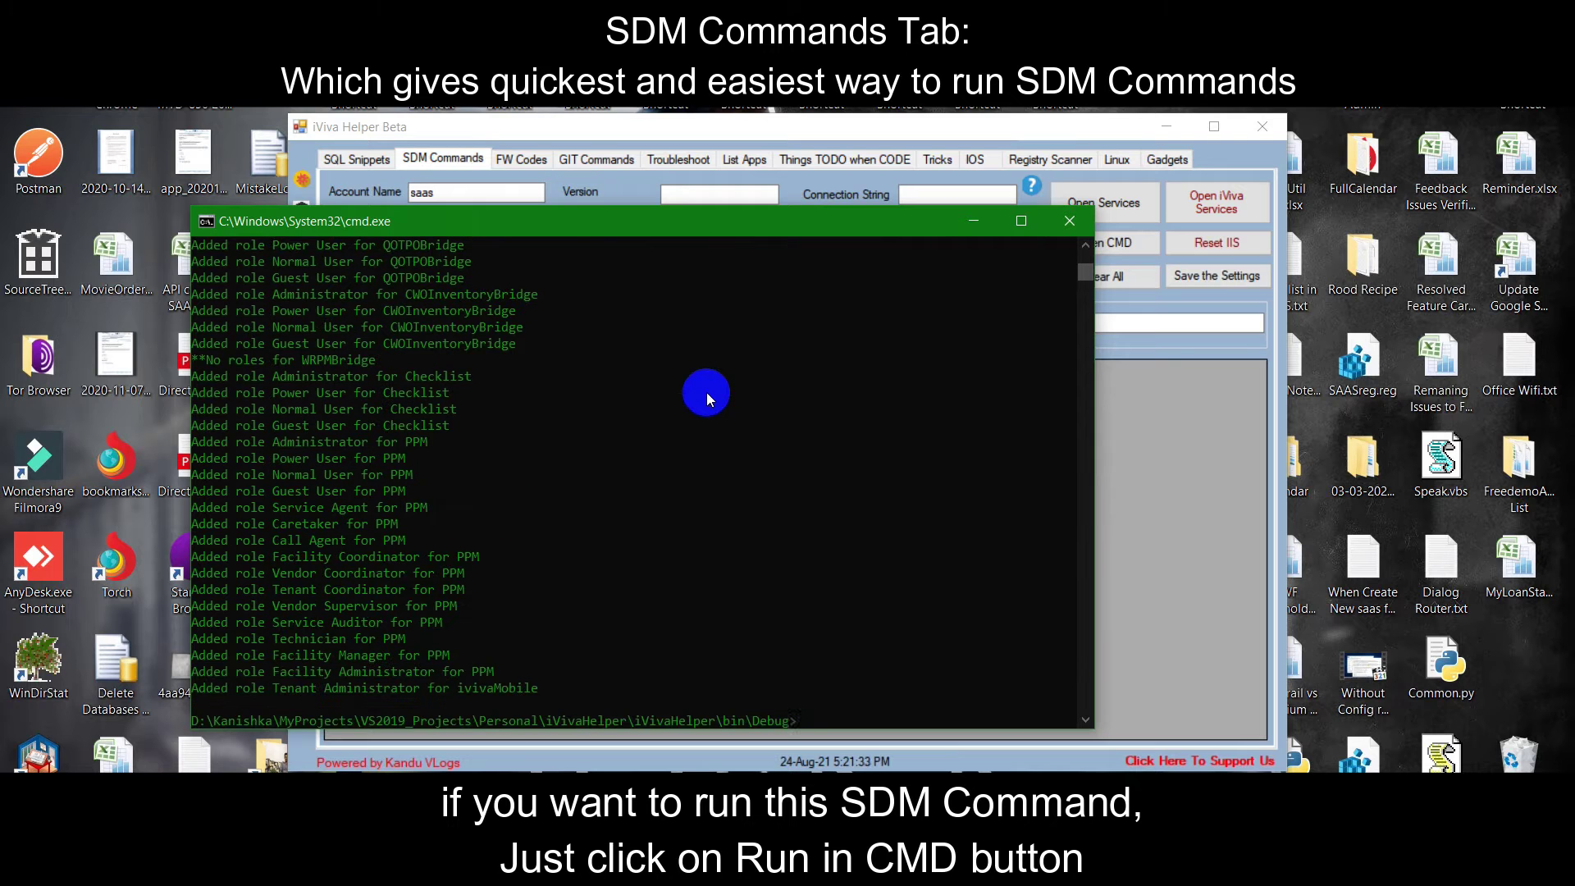
{"action": "left_click", "coordinate": [1069, 222]}
{"action": "key", "text": "BackSpace"}
{"action": "key", "text": "BackSpace"}
{"action": "key", "text": "BackSpace"}
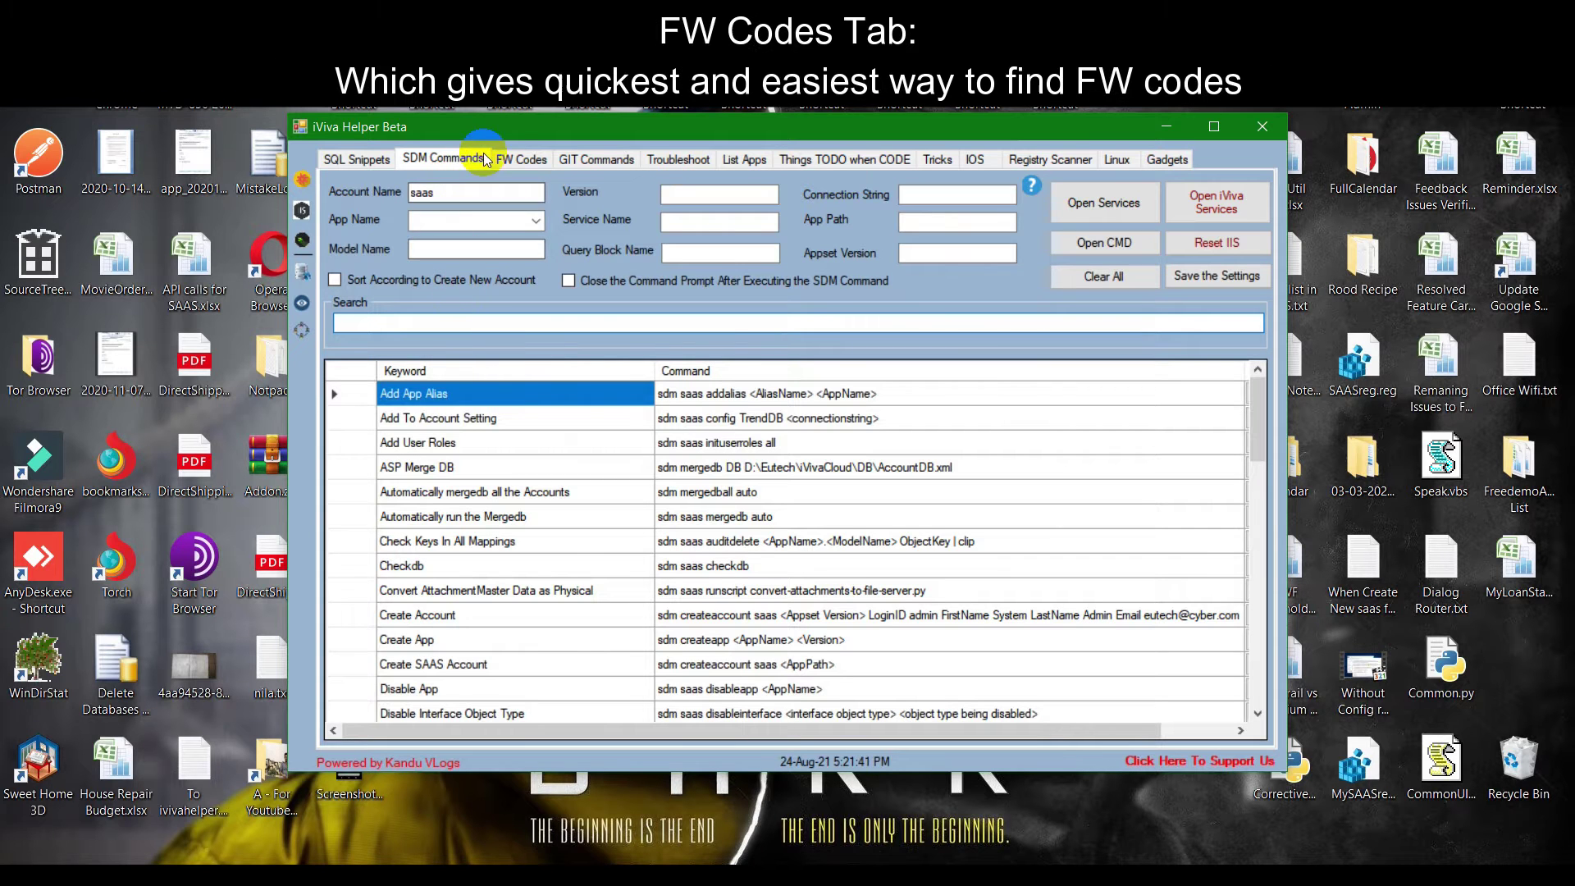
Step: View several FW codes, from the first entries down to the data hints attribute for search page fields
{"action": "left_click", "coordinate": [511, 156]}
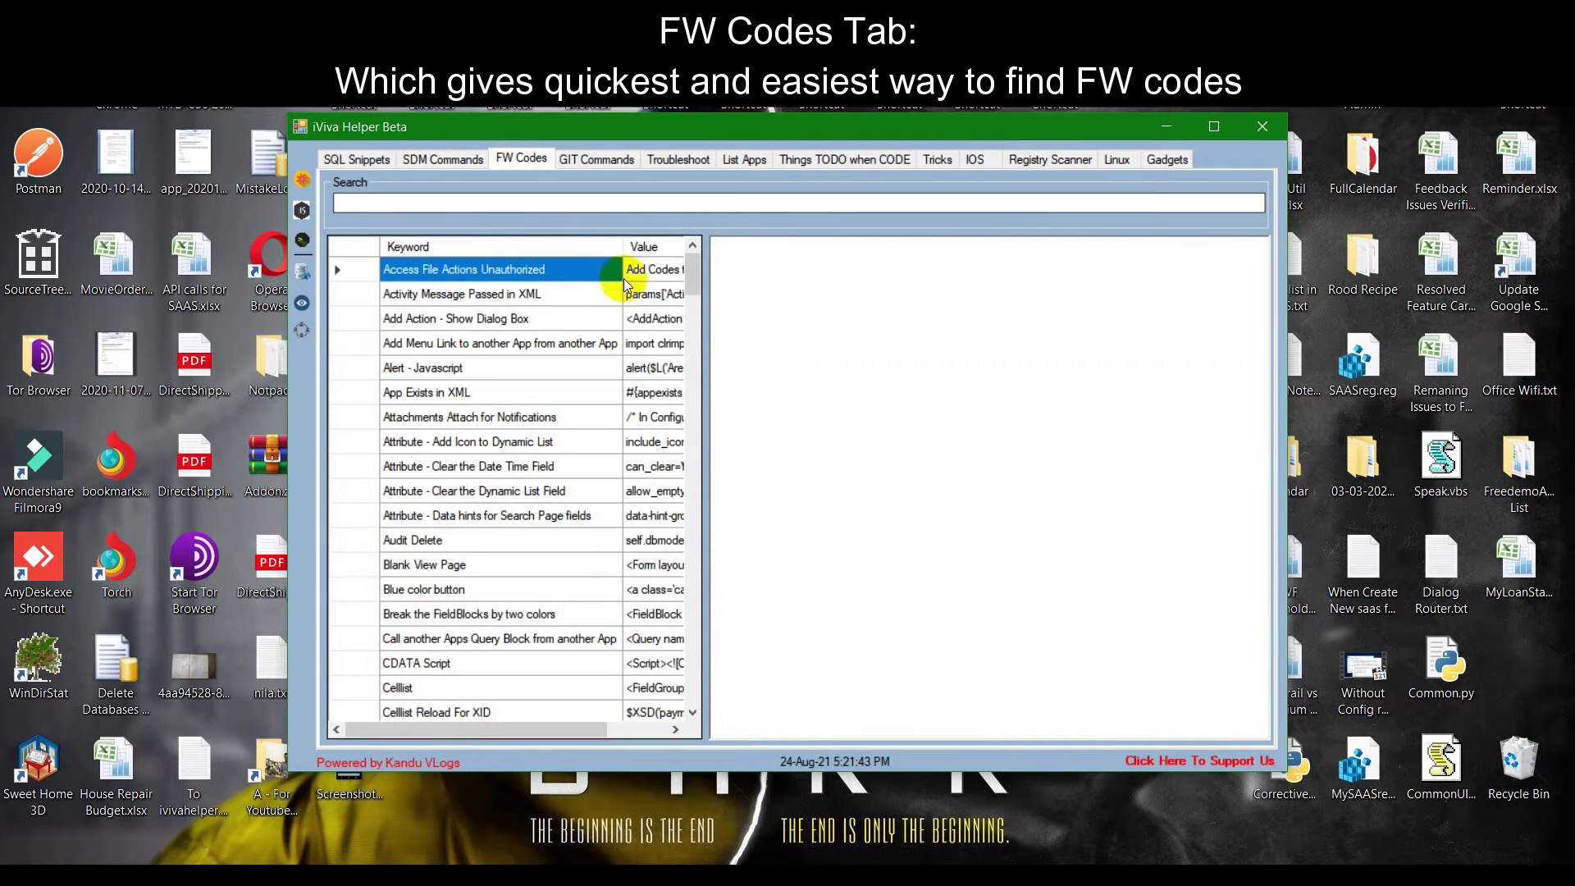
{"action": "left_click", "coordinate": [649, 279]}
{"action": "left_click_drag", "start_coordinate": [650, 301], "coordinate": [666, 519]}
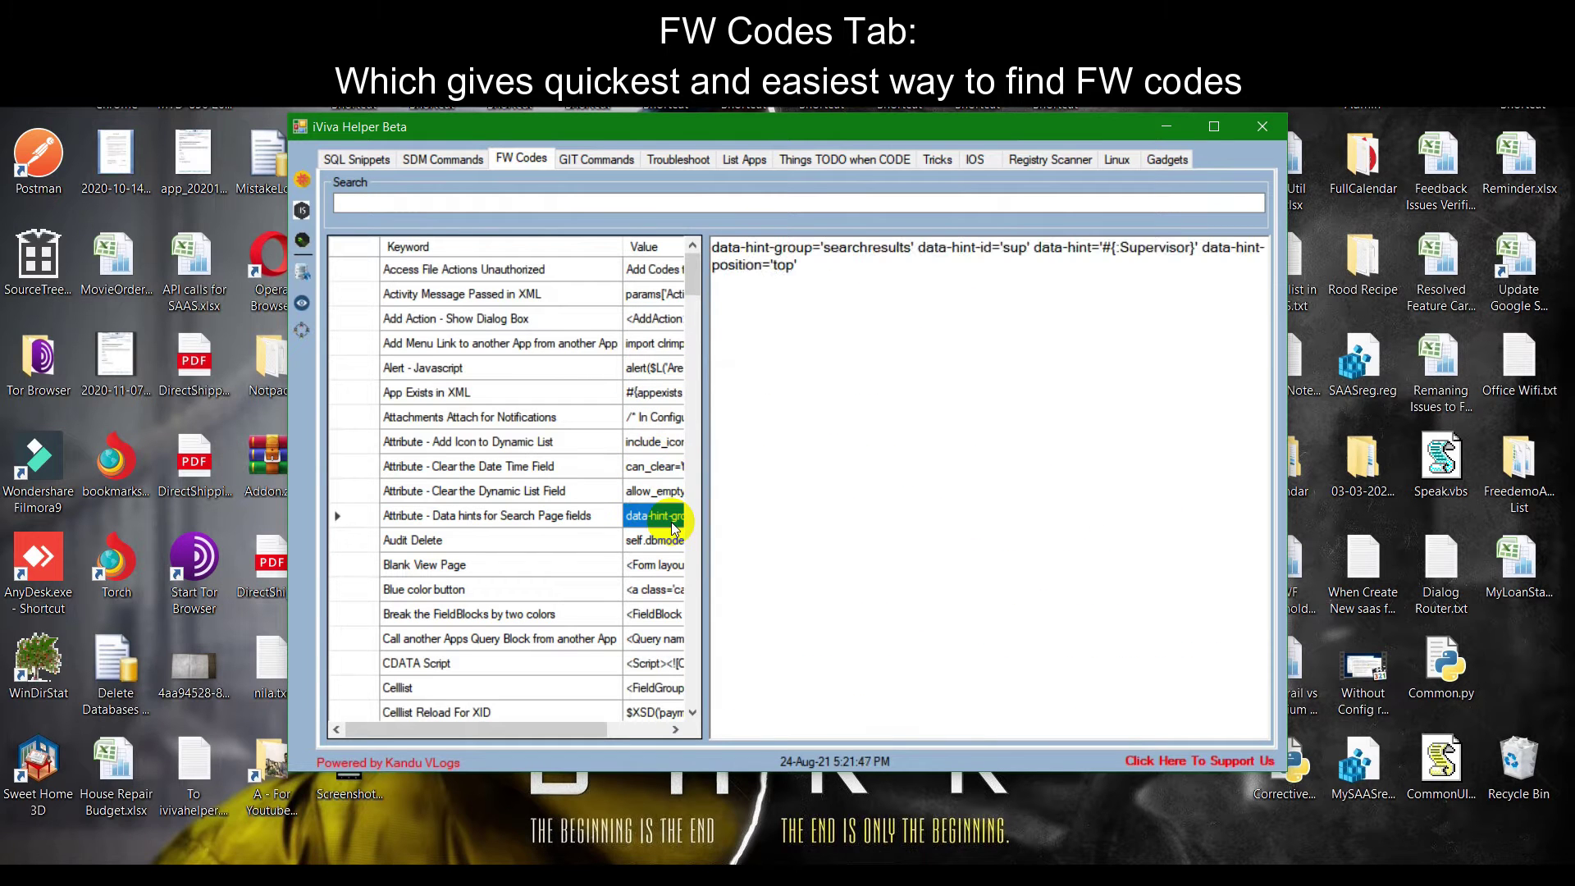
Step: Search the FW codes for "hidd" and view the matching entries down to HTML - Banner
{"action": "left_click", "coordinate": [434, 204]}
{"action": "type", "text": "hidd"}
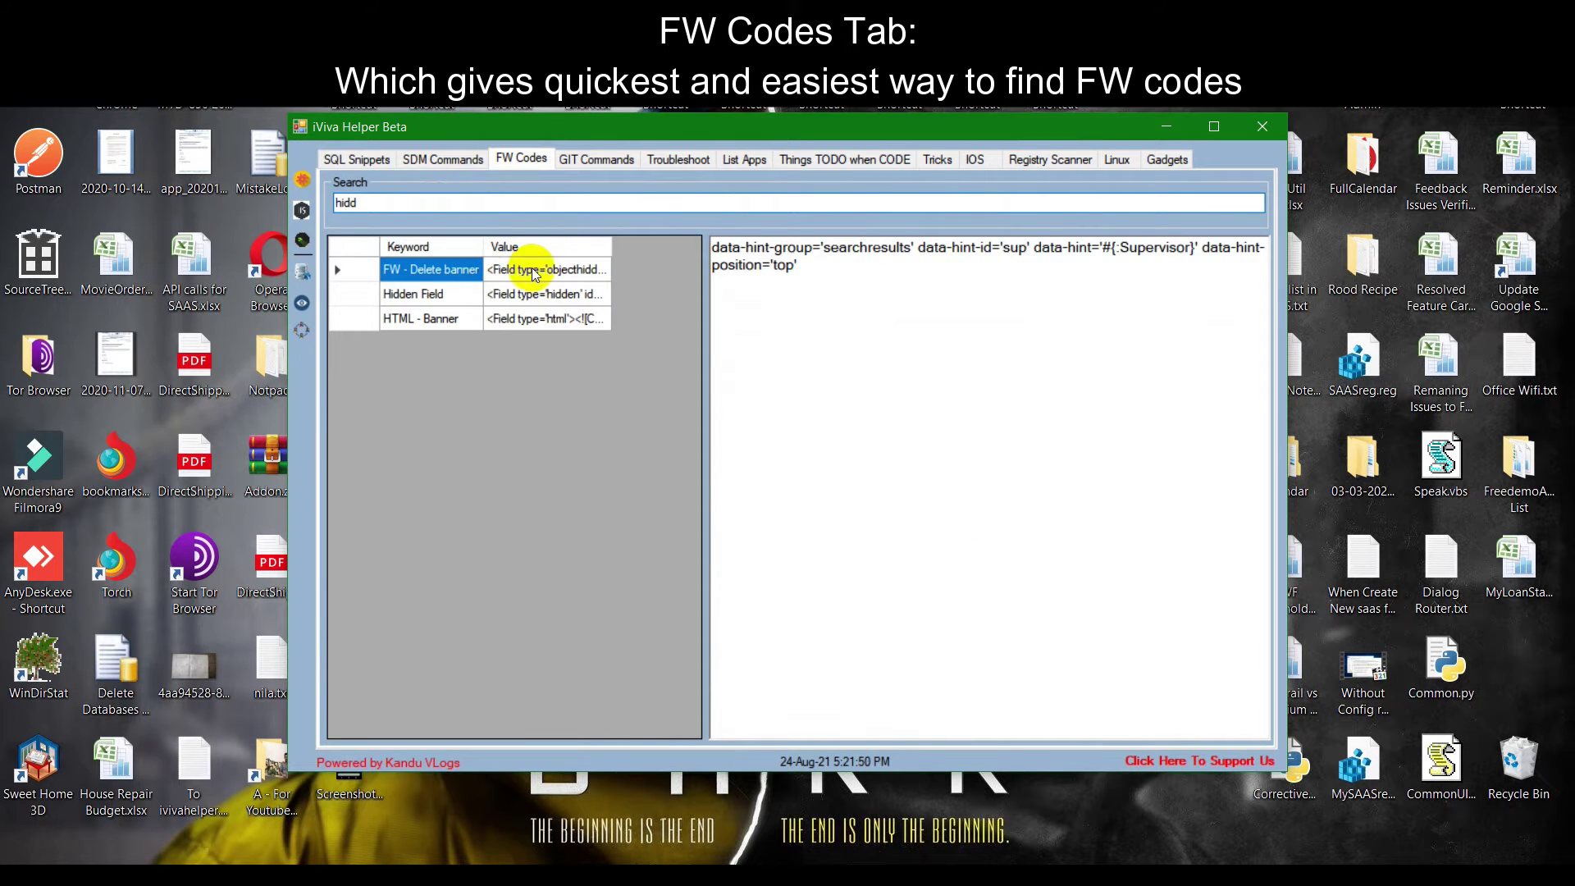
{"action": "left_click_drag", "start_coordinate": [535, 273], "coordinate": [538, 324]}
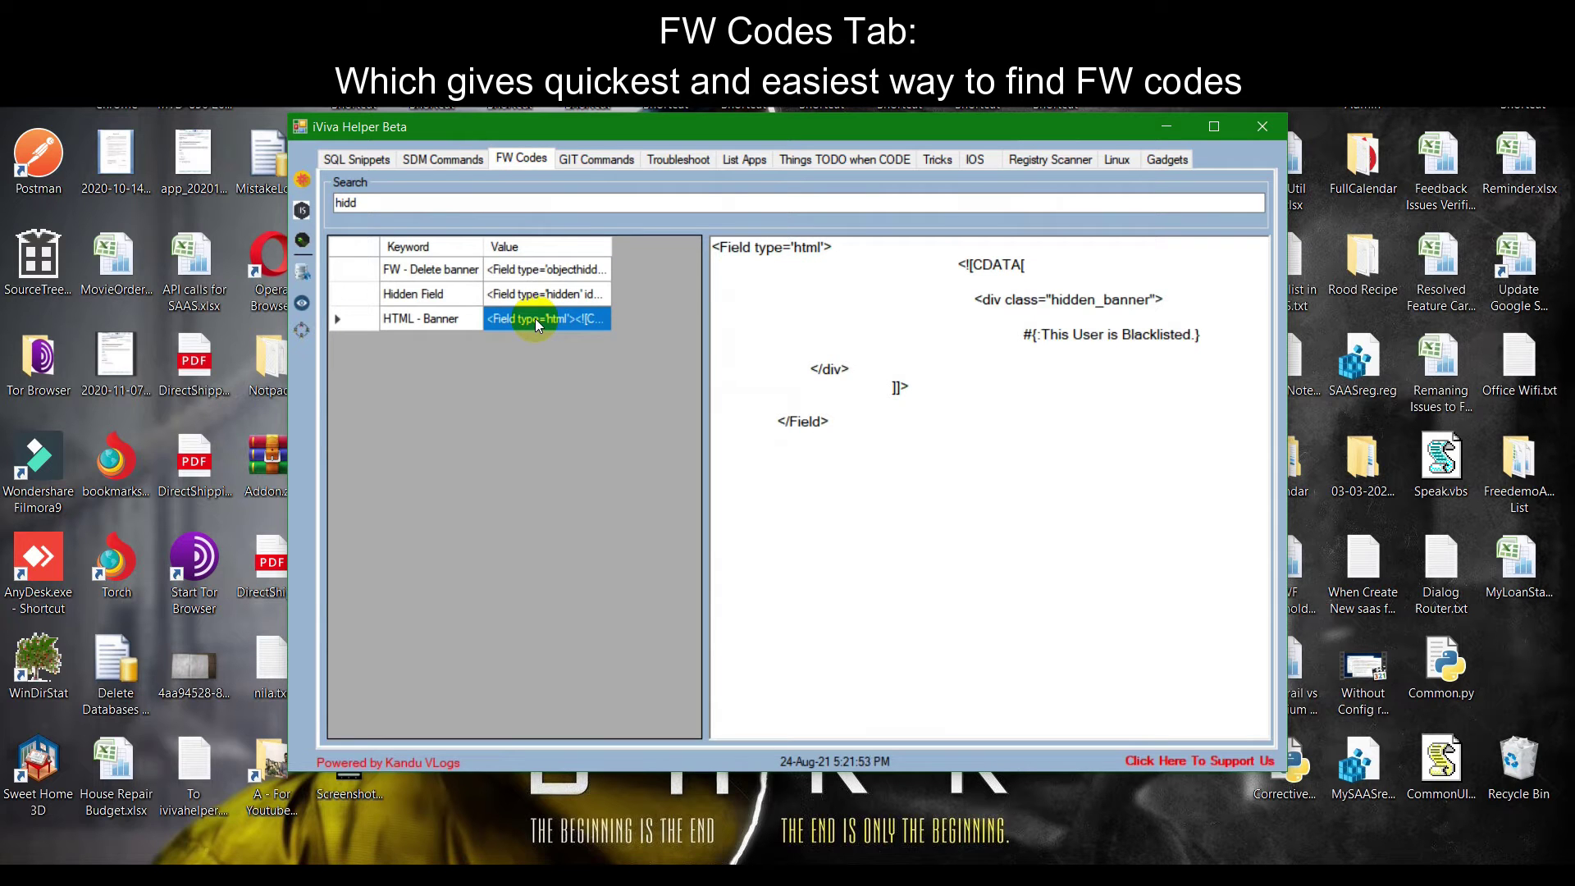
Step: View the Git commands for Add, Branch Remote and Clean the uncommitted changes
{"action": "left_click", "coordinate": [567, 157]}
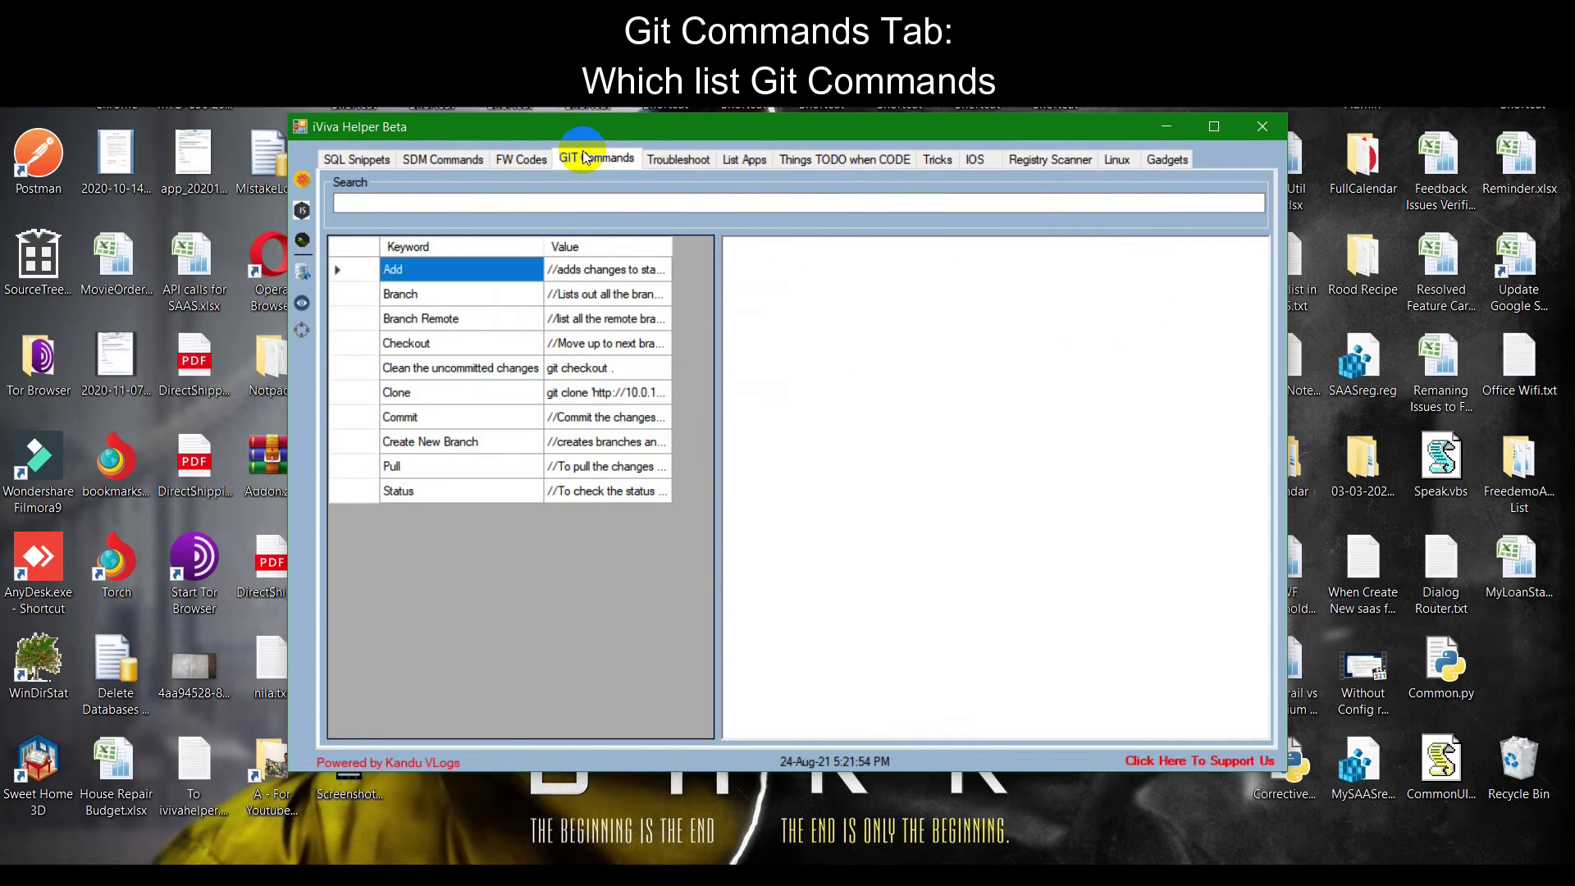
{"action": "left_click", "coordinate": [604, 264]}
{"action": "left_click", "coordinate": [605, 318]}
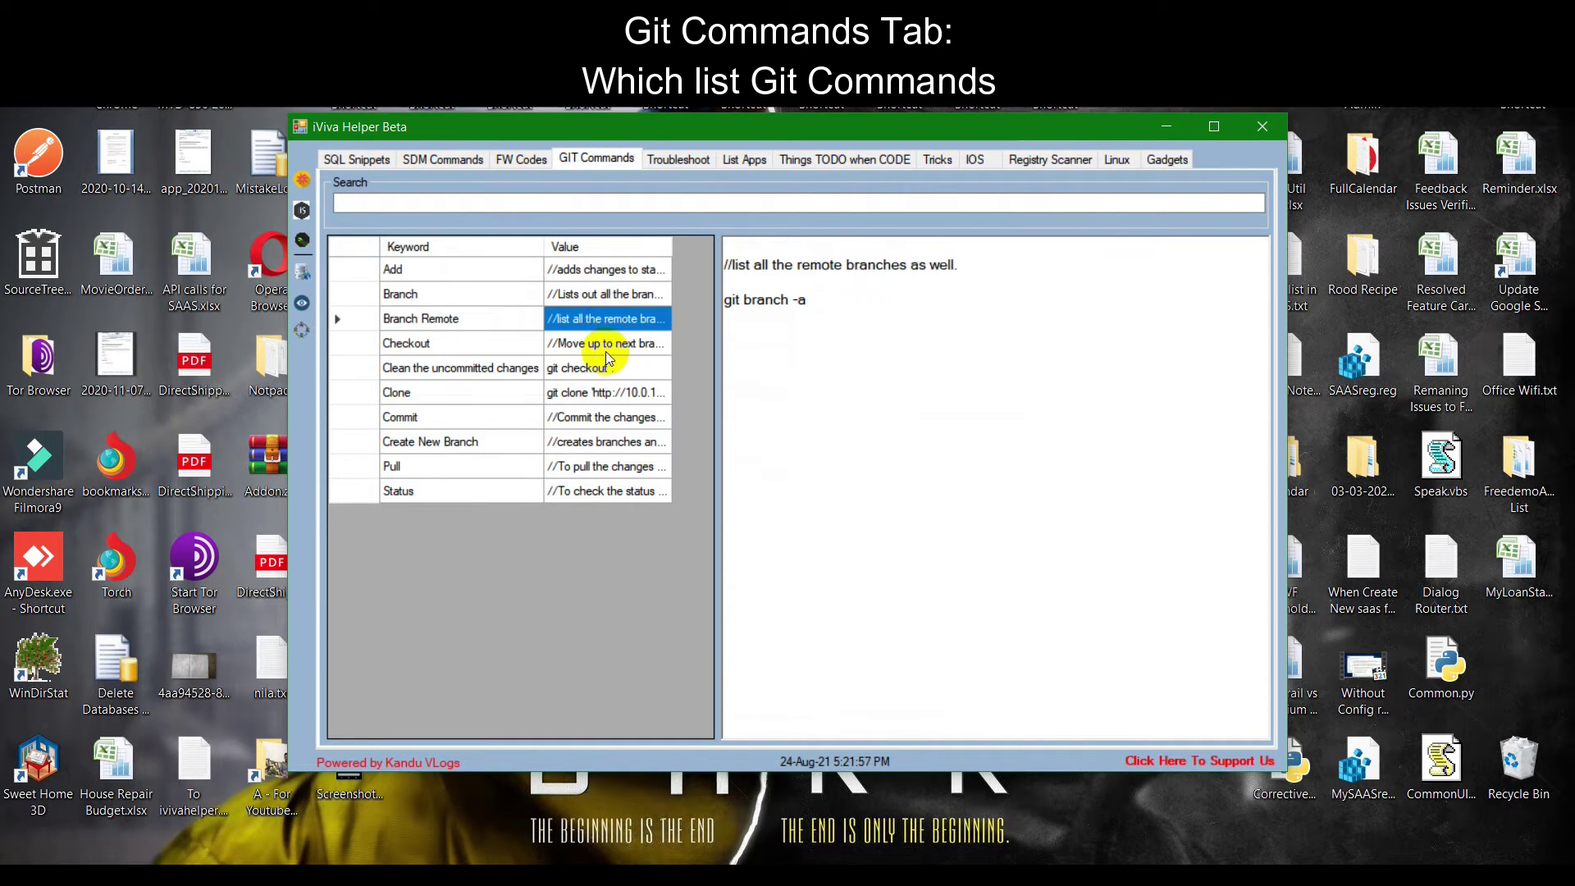
{"action": "left_click", "coordinate": [606, 368]}
Step: Search the Git commands for "clo", view the Clone command, and clear the search
{"action": "left_click", "coordinate": [457, 204]}
{"action": "type", "text": "clo"}
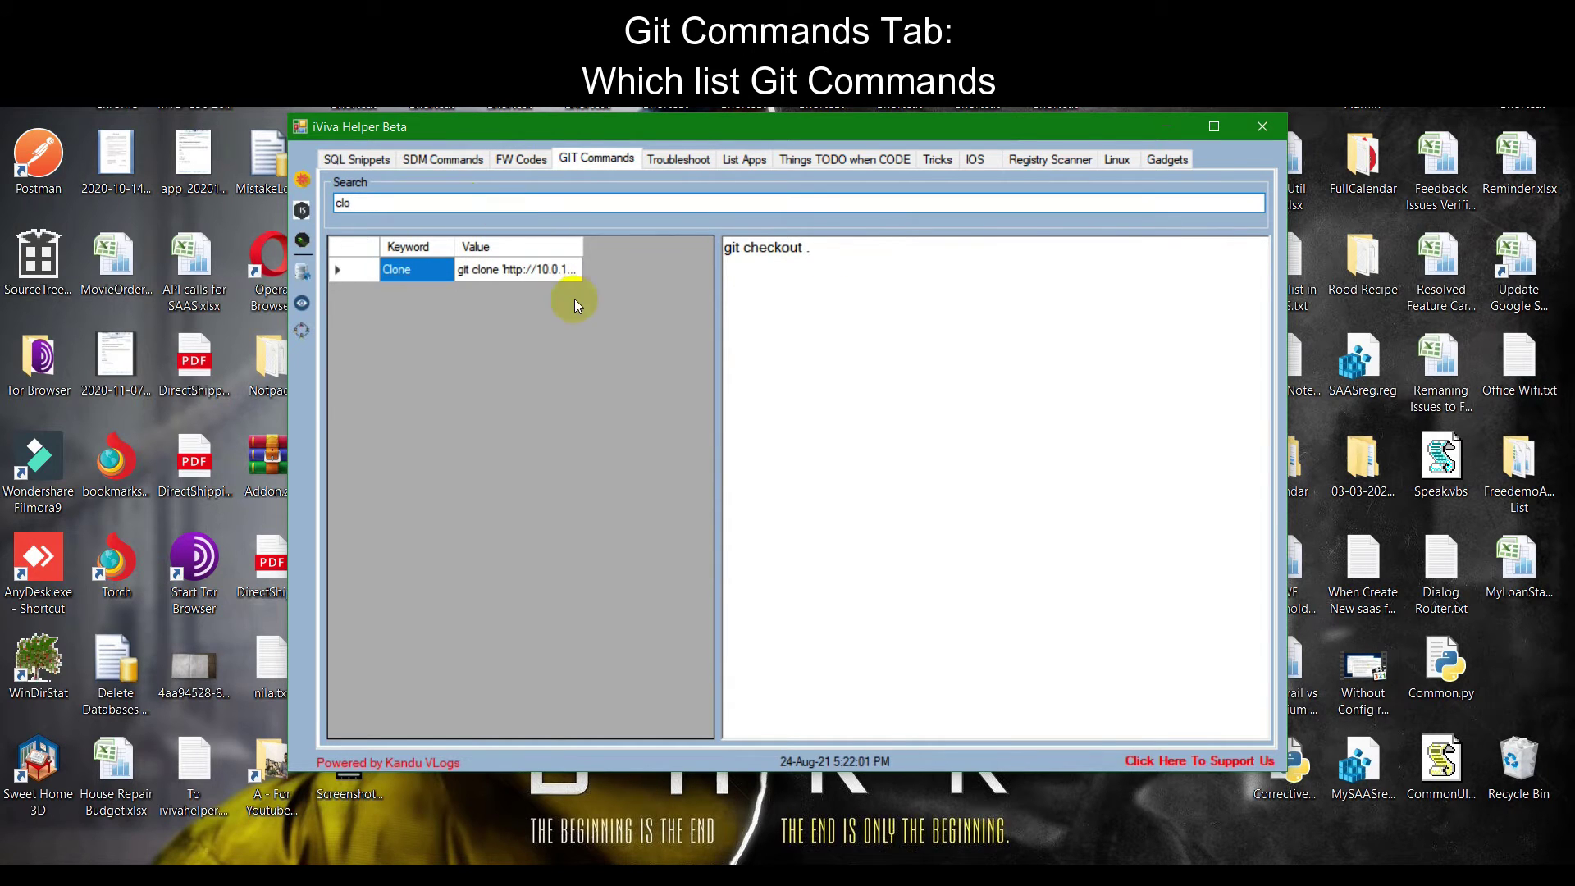
{"action": "left_click", "coordinate": [543, 278]}
{"action": "left_click", "coordinate": [452, 202]}
{"action": "key", "text": "BackSpace"}
{"action": "key", "text": "BackSpace"}
{"action": "key", "text": "BackSpace"}
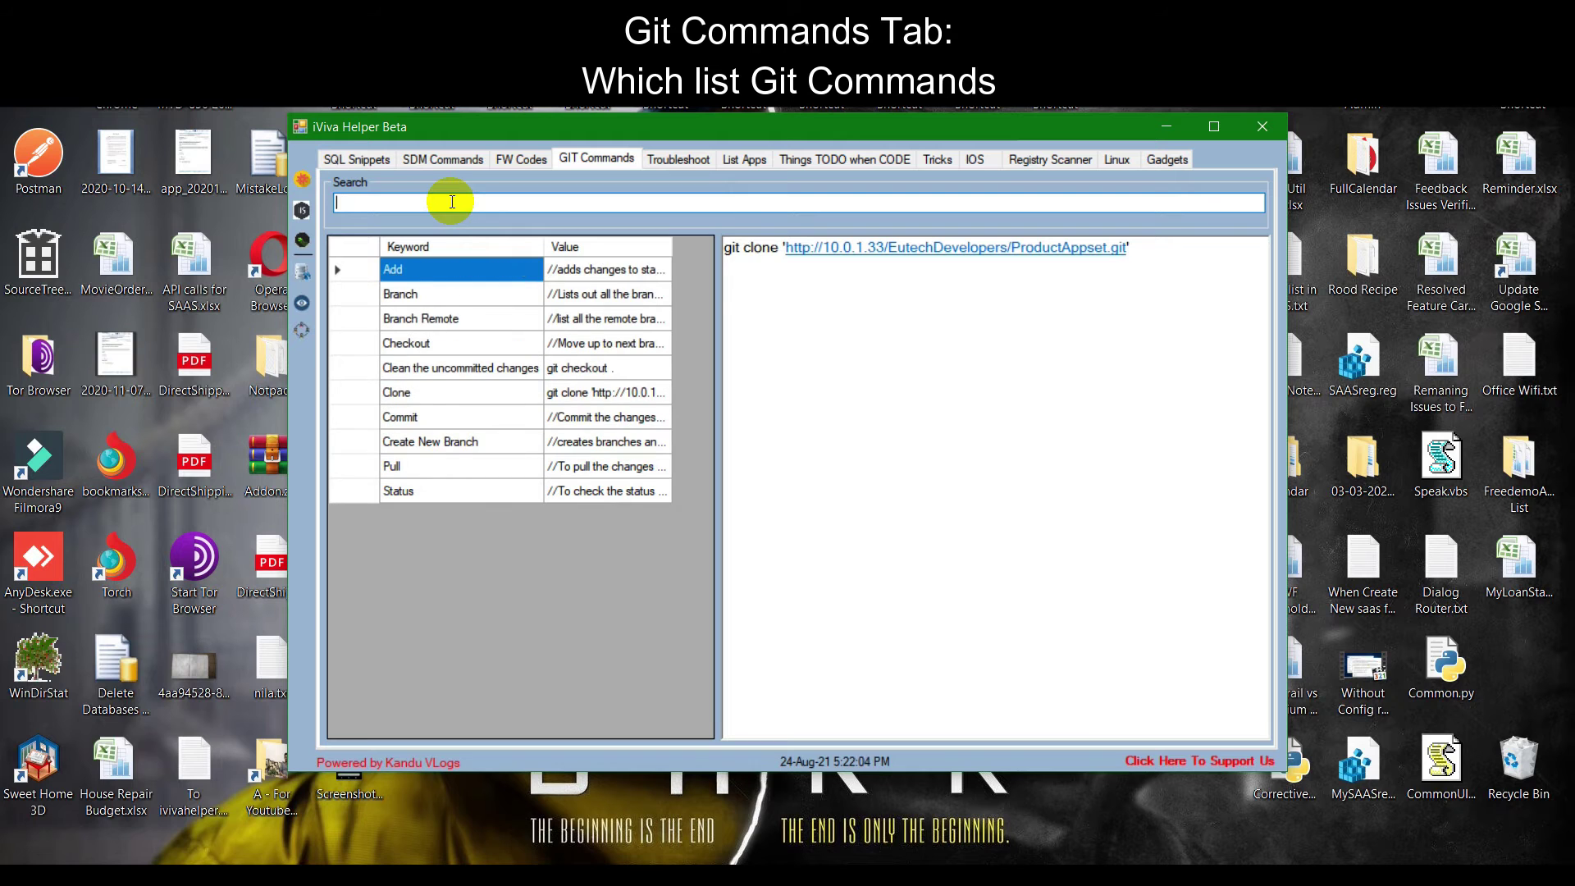
{"action": "left_click", "coordinate": [577, 306]}
Step: View the solutions of several troubleshooting entries, from HTTP Error 500.19 down to data error 515
{"action": "left_click", "coordinate": [669, 159]}
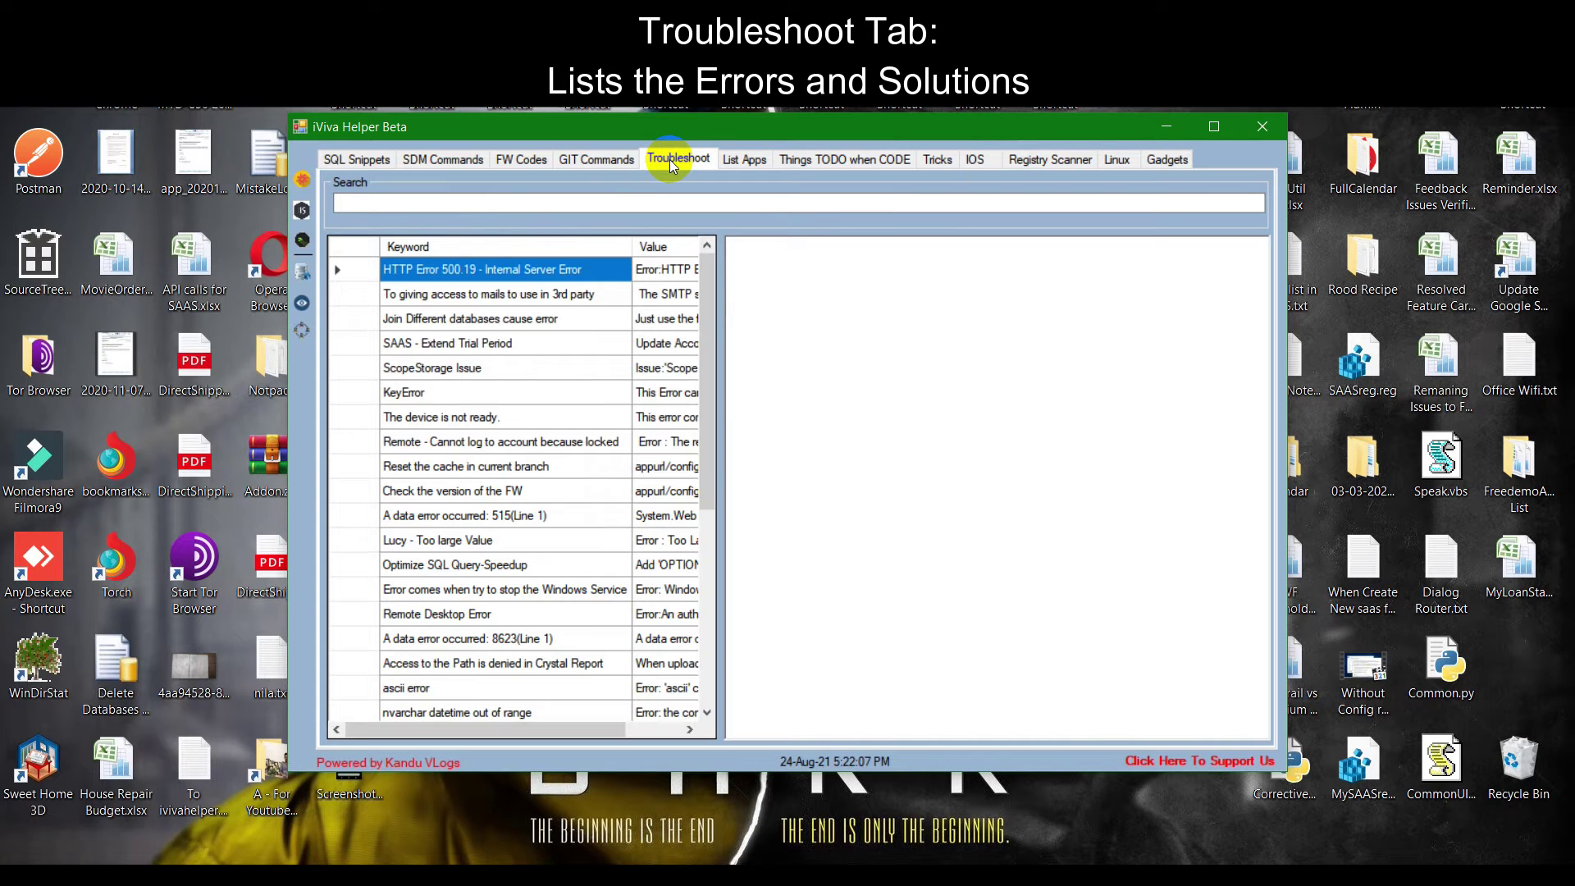
{"action": "left_click", "coordinate": [648, 271]}
{"action": "left_click", "coordinate": [659, 297]}
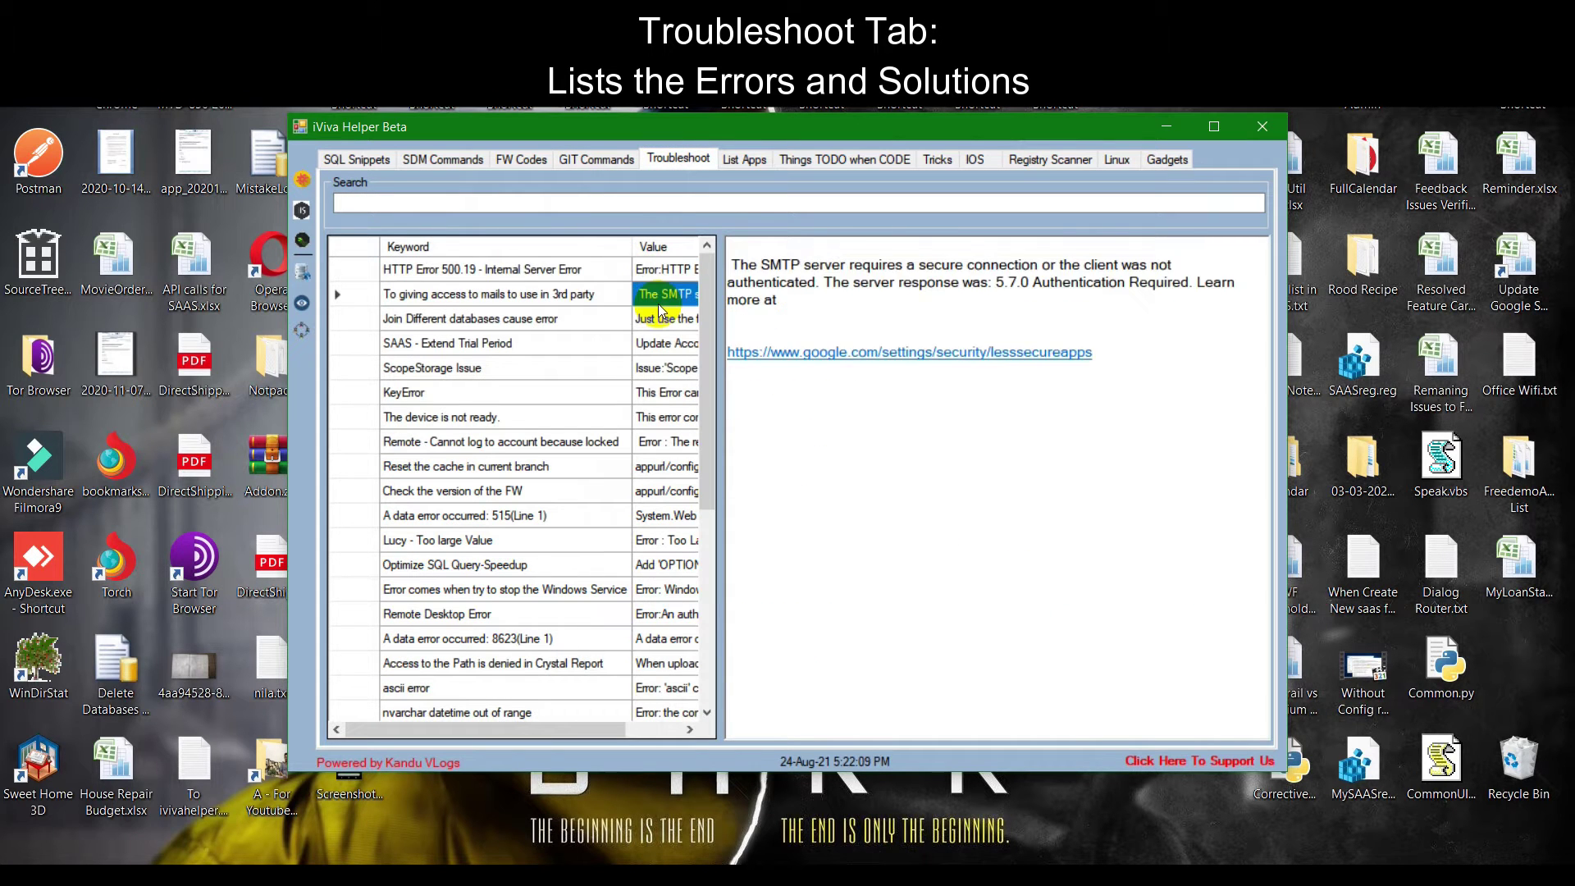
{"action": "left_click", "coordinate": [661, 318]}
{"action": "left_click", "coordinate": [662, 367]}
{"action": "left_click", "coordinate": [663, 441]}
{"action": "left_click", "coordinate": [665, 466]}
{"action": "left_click", "coordinate": [664, 515]}
Step: Search the troubleshooting entries for "remo" and view the solutions of the matching entries, including Remote Desktop Error
{"action": "left_click", "coordinate": [430, 205]}
{"action": "type", "text": "remo"}
{"action": "left_click", "coordinate": [656, 269]}
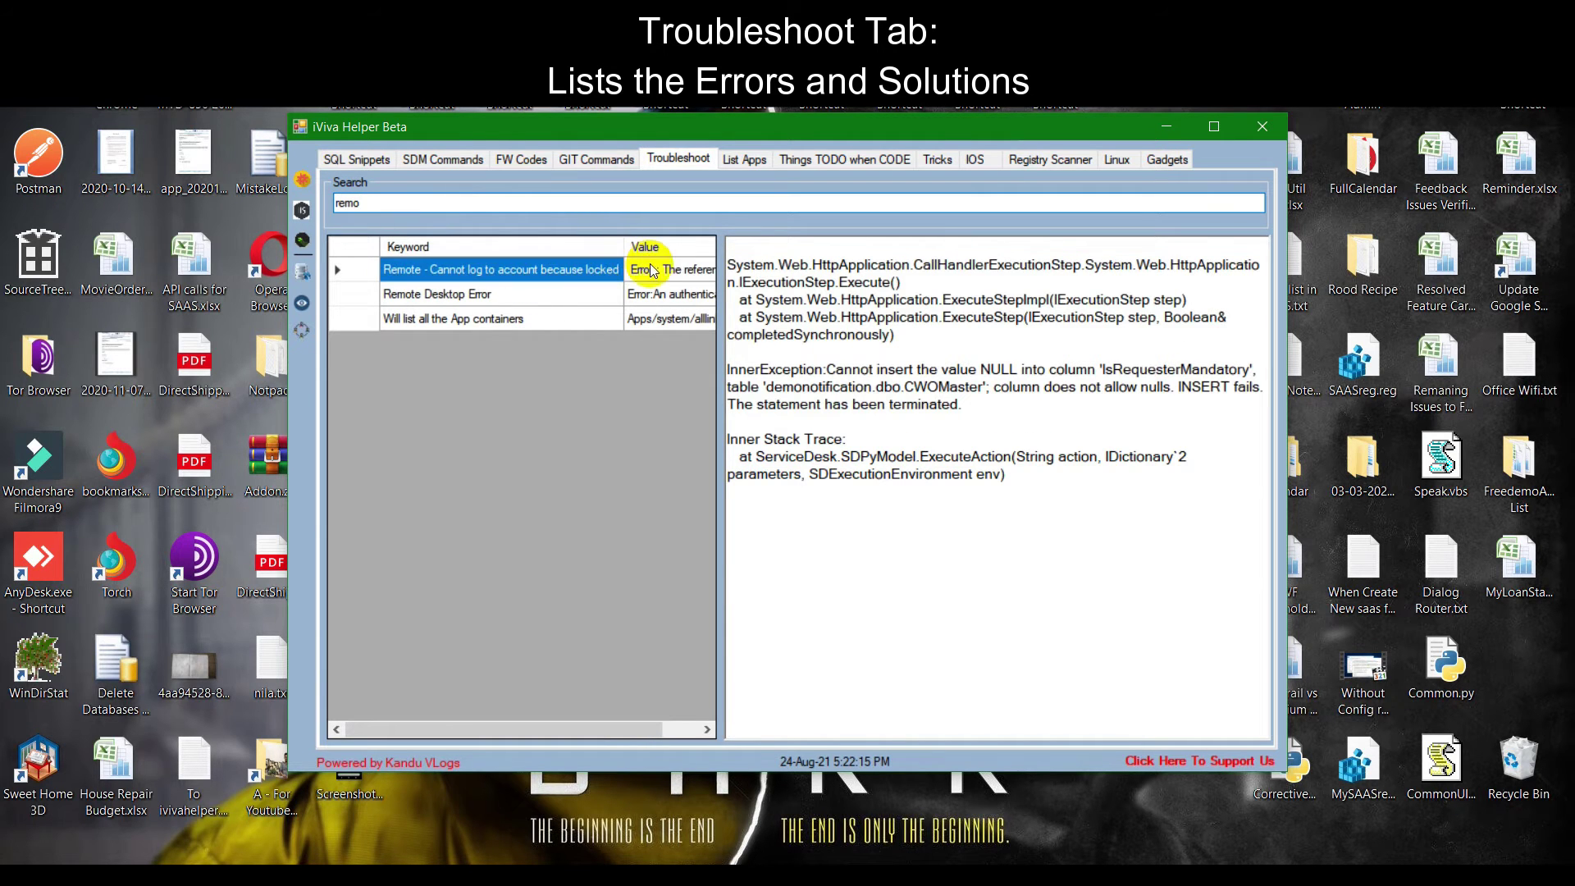
{"action": "left_click", "coordinate": [656, 295]}
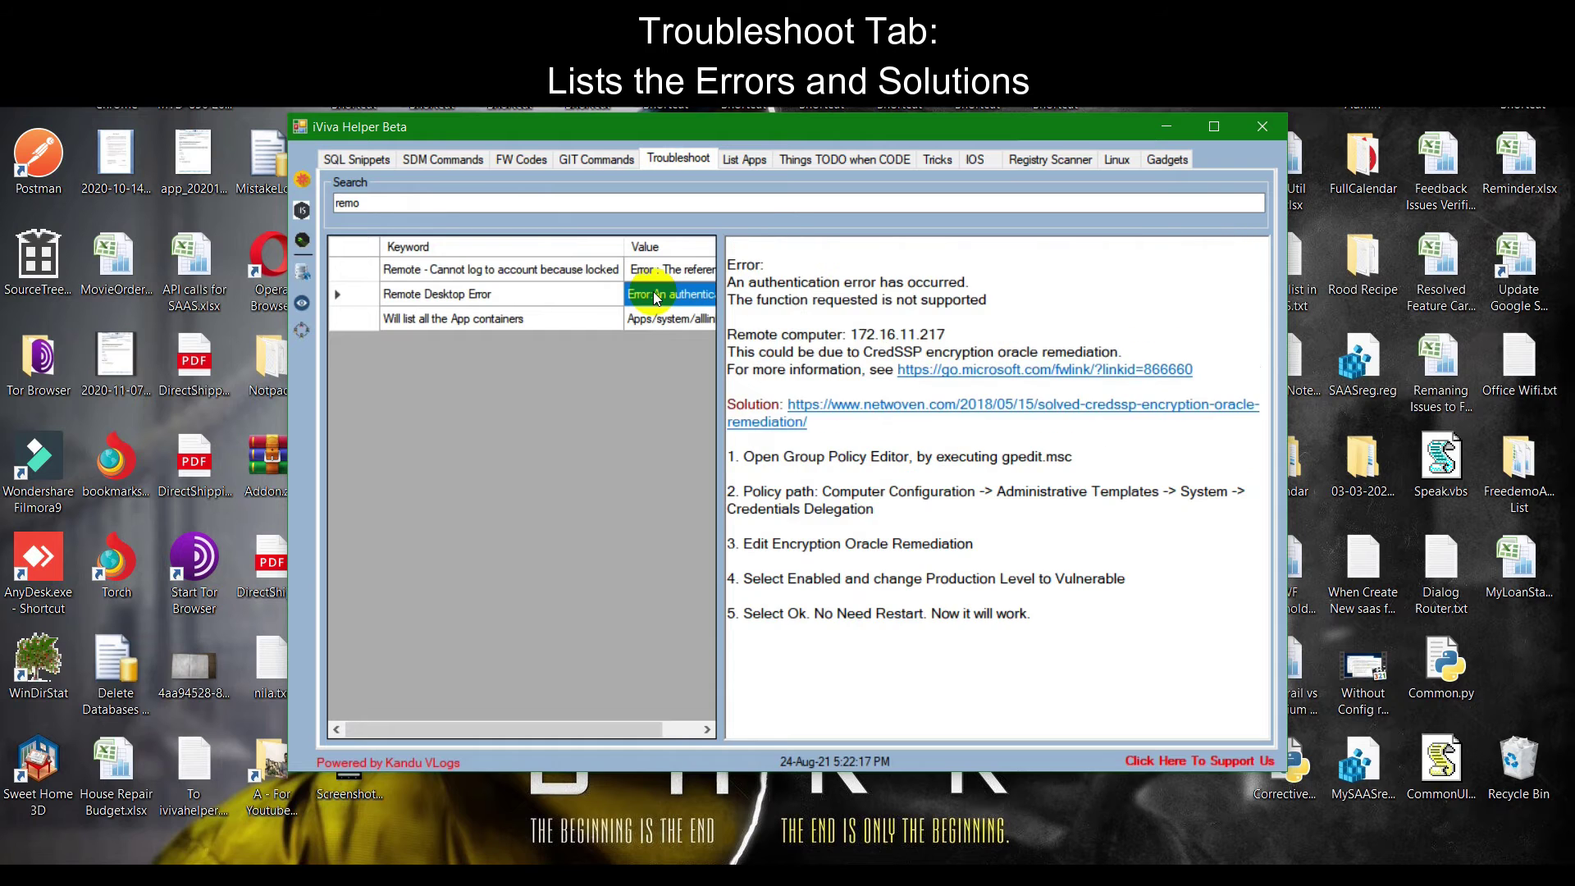
{"action": "left_click", "coordinate": [663, 320]}
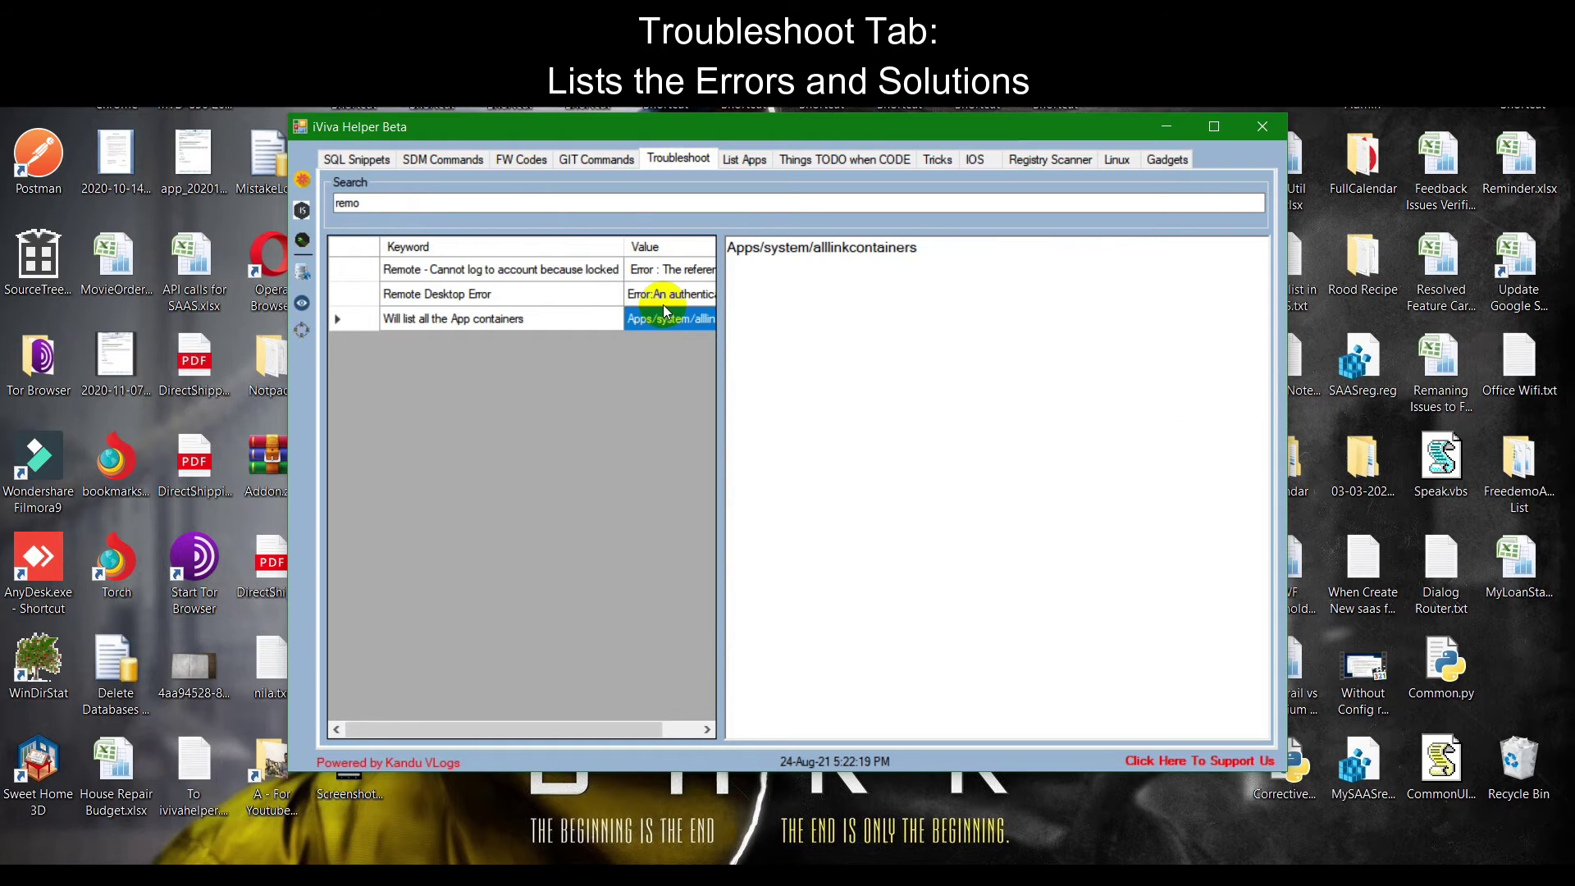
{"action": "left_click", "coordinate": [660, 295]}
Step: List the machine's apps and look through the enabled and disabled ones
{"action": "left_click", "coordinate": [738, 161]}
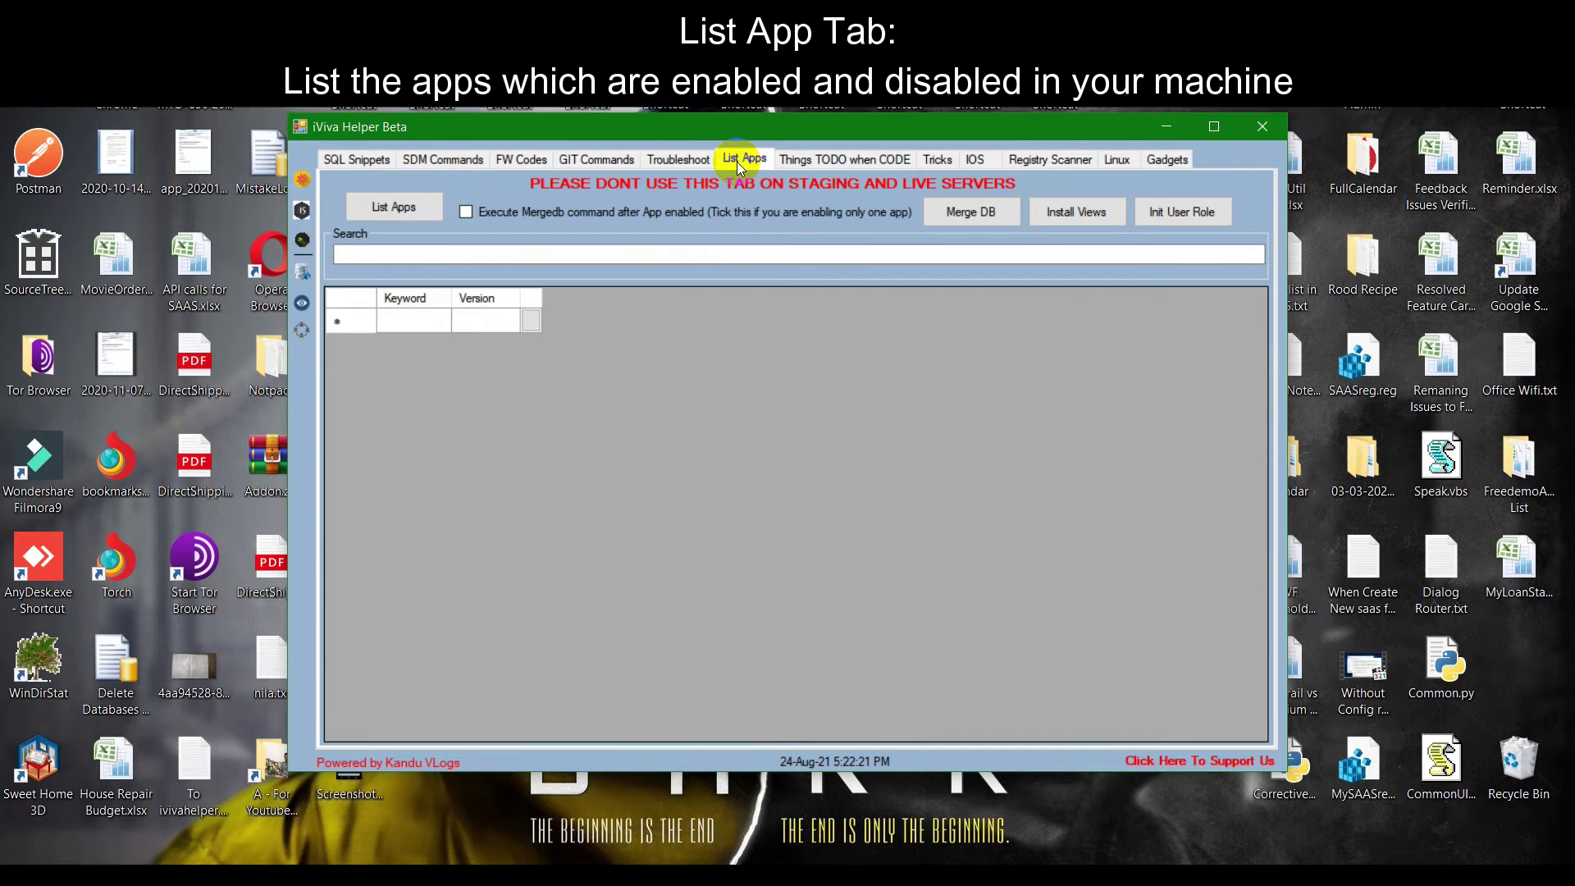
{"action": "left_click", "coordinate": [417, 210]}
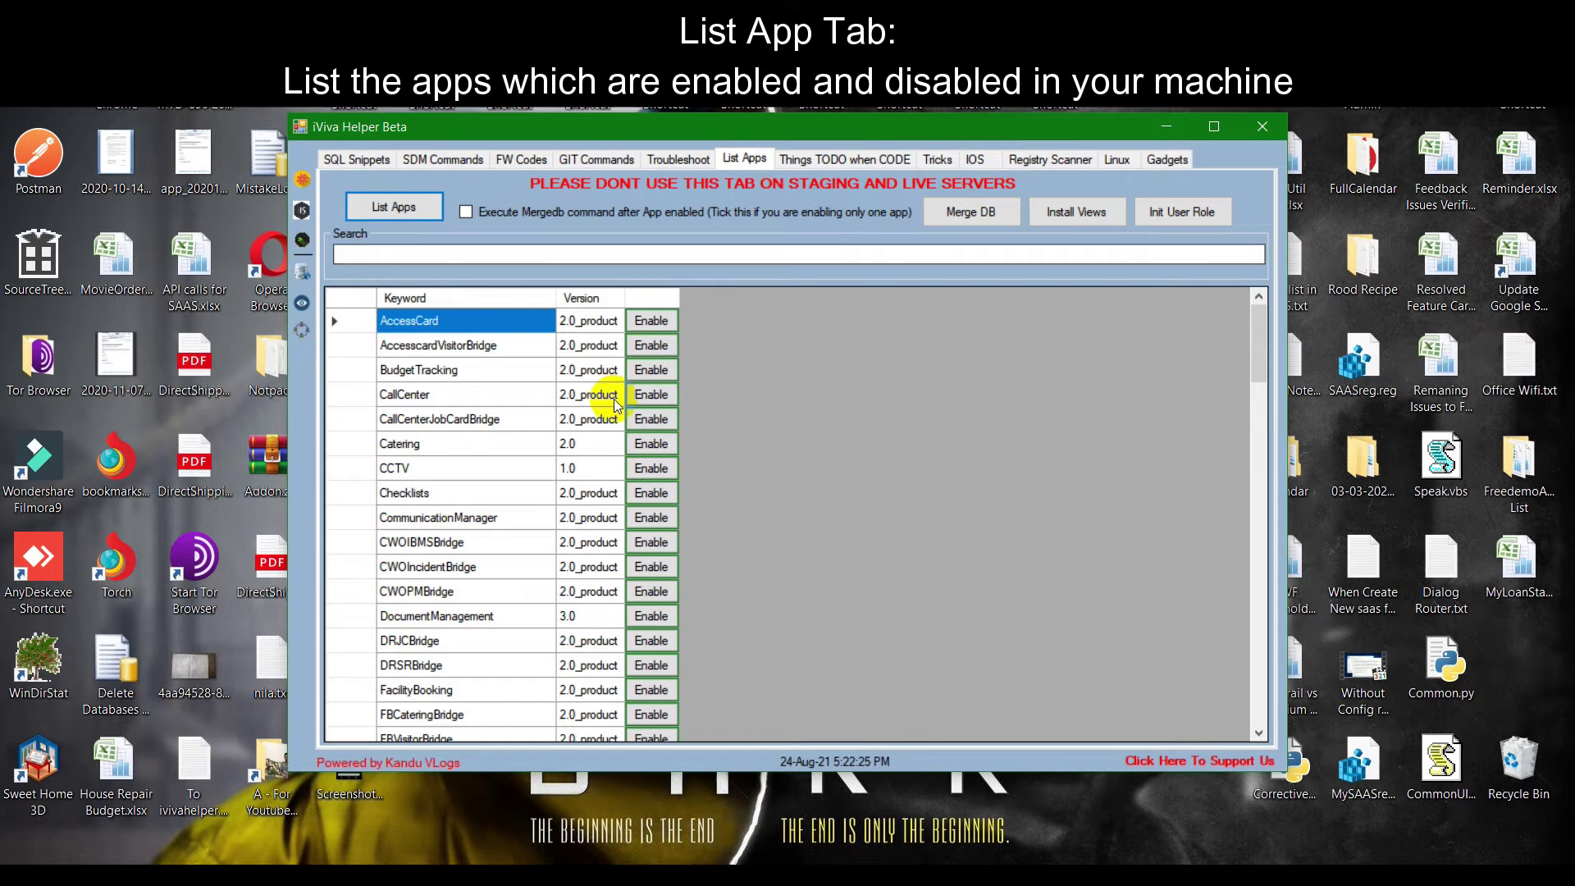
{"action": "scroll", "coordinate": [621, 466], "scroll_direction": "down", "scroll_amount": 1}
{"action": "scroll", "coordinate": [621, 466], "scroll_direction": "down", "scroll_amount": 20}
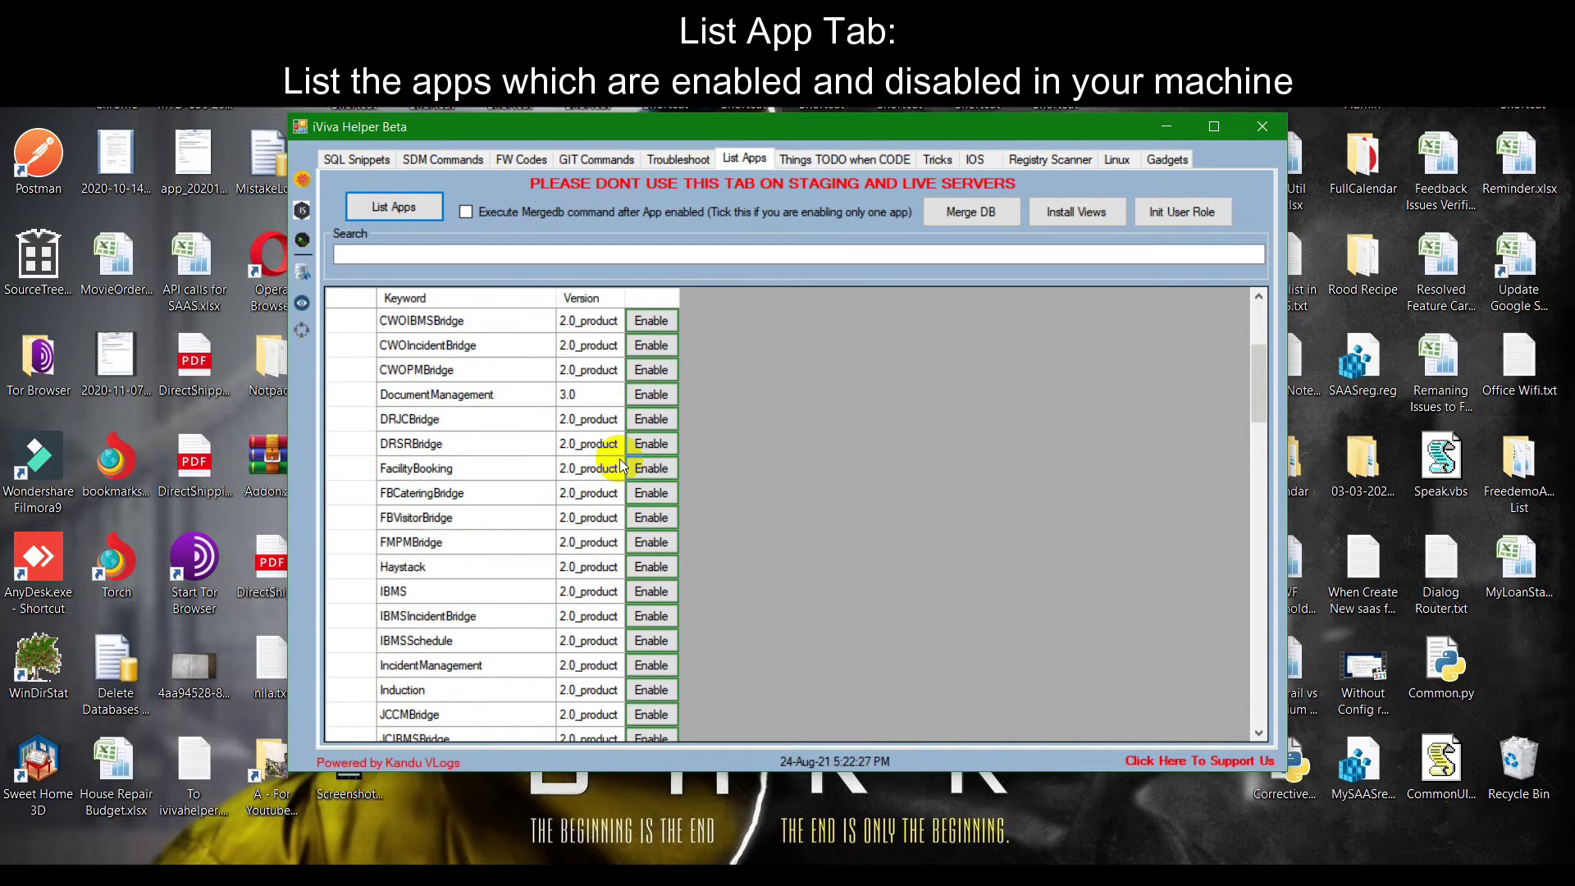
{"action": "scroll", "coordinate": [621, 484], "scroll_direction": "down", "scroll_amount": 10}
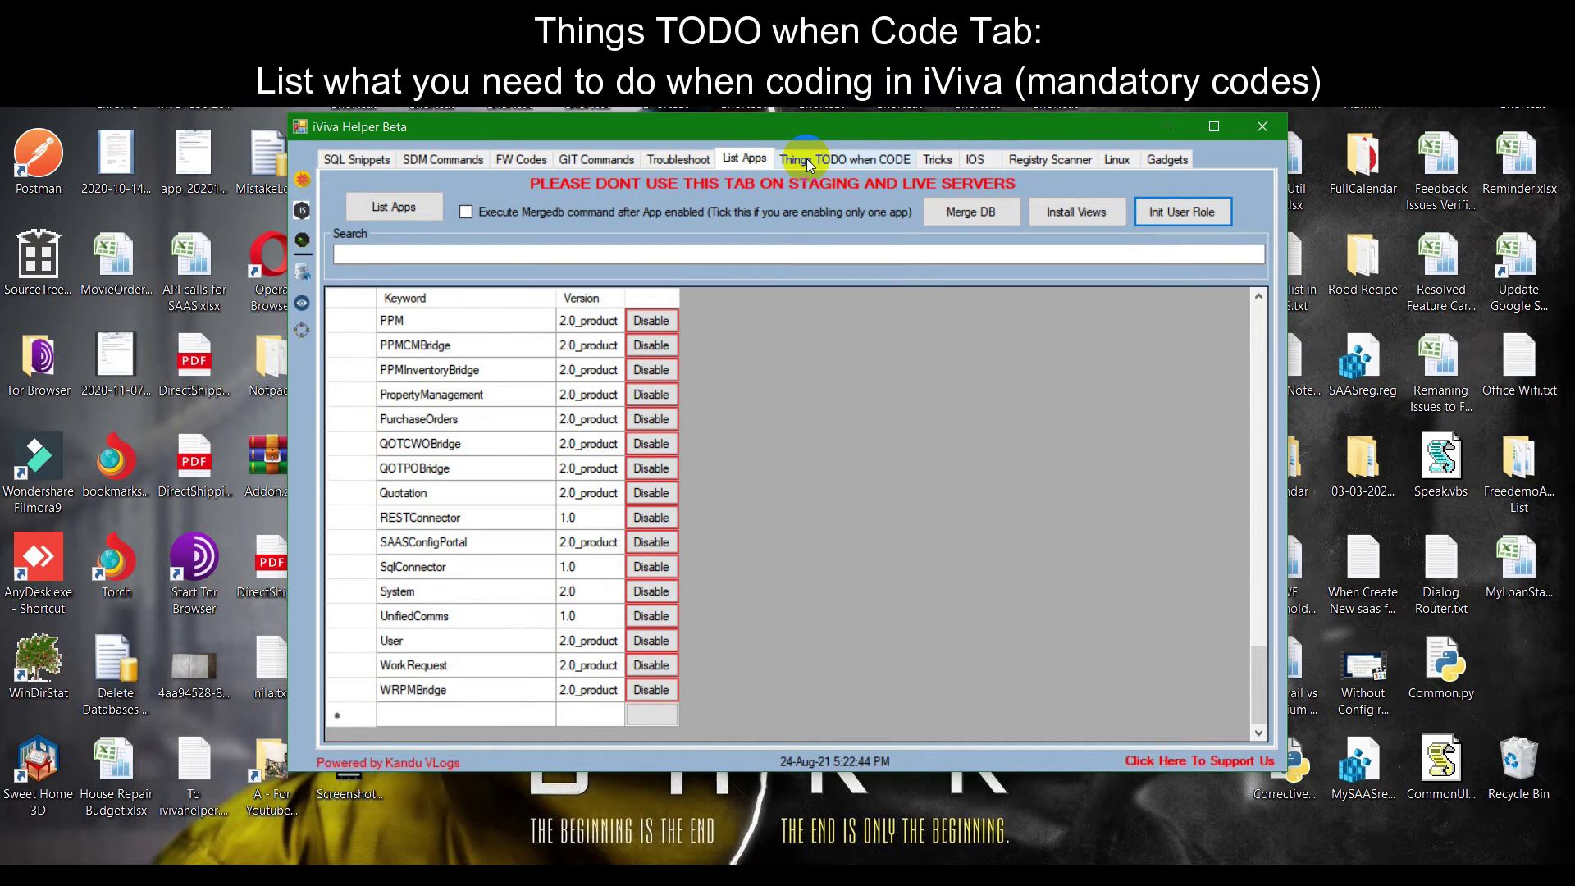
Step: View each of the mandatory coding to-do entries, from Clip the words to V4 FW Naming conventions
{"action": "left_click", "coordinate": [805, 159]}
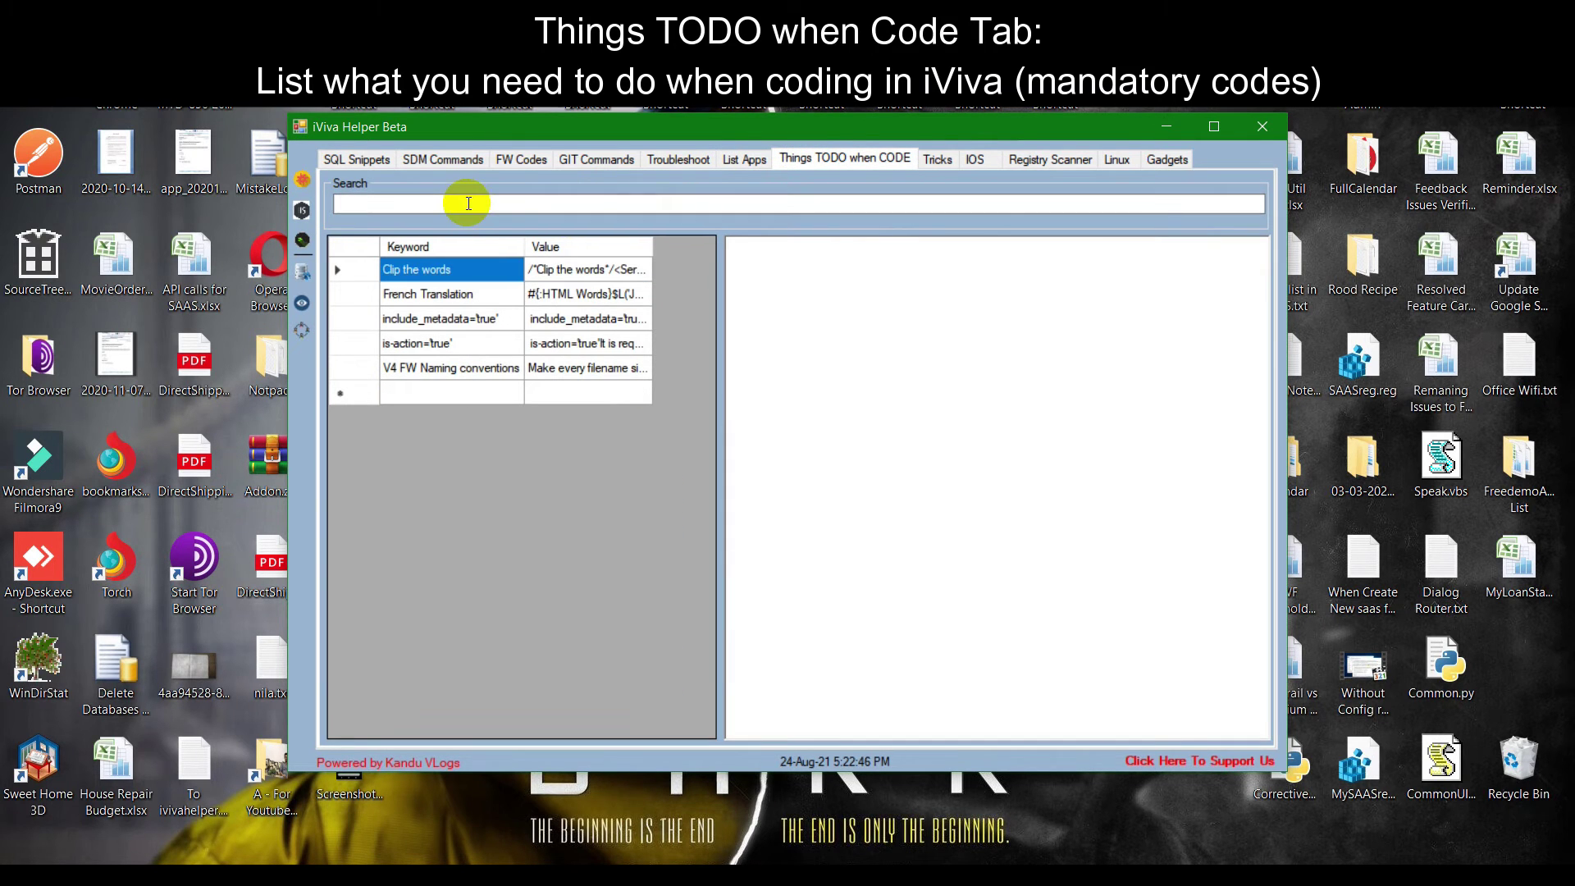
{"action": "left_click", "coordinate": [559, 269]}
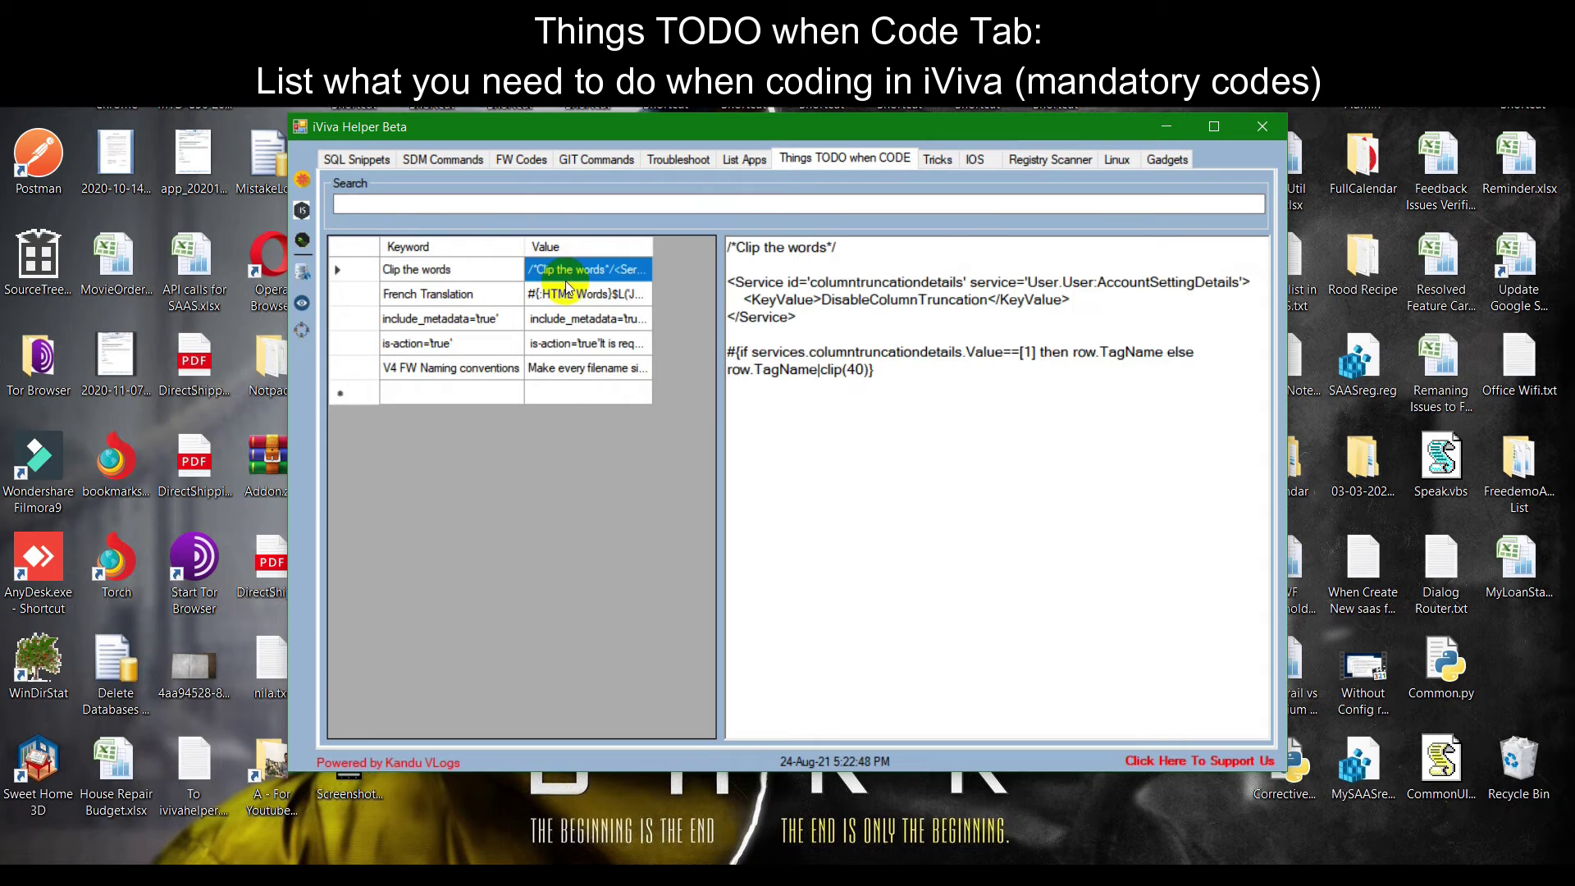
{"action": "left_click", "coordinate": [564, 293]}
{"action": "left_click", "coordinate": [574, 321]}
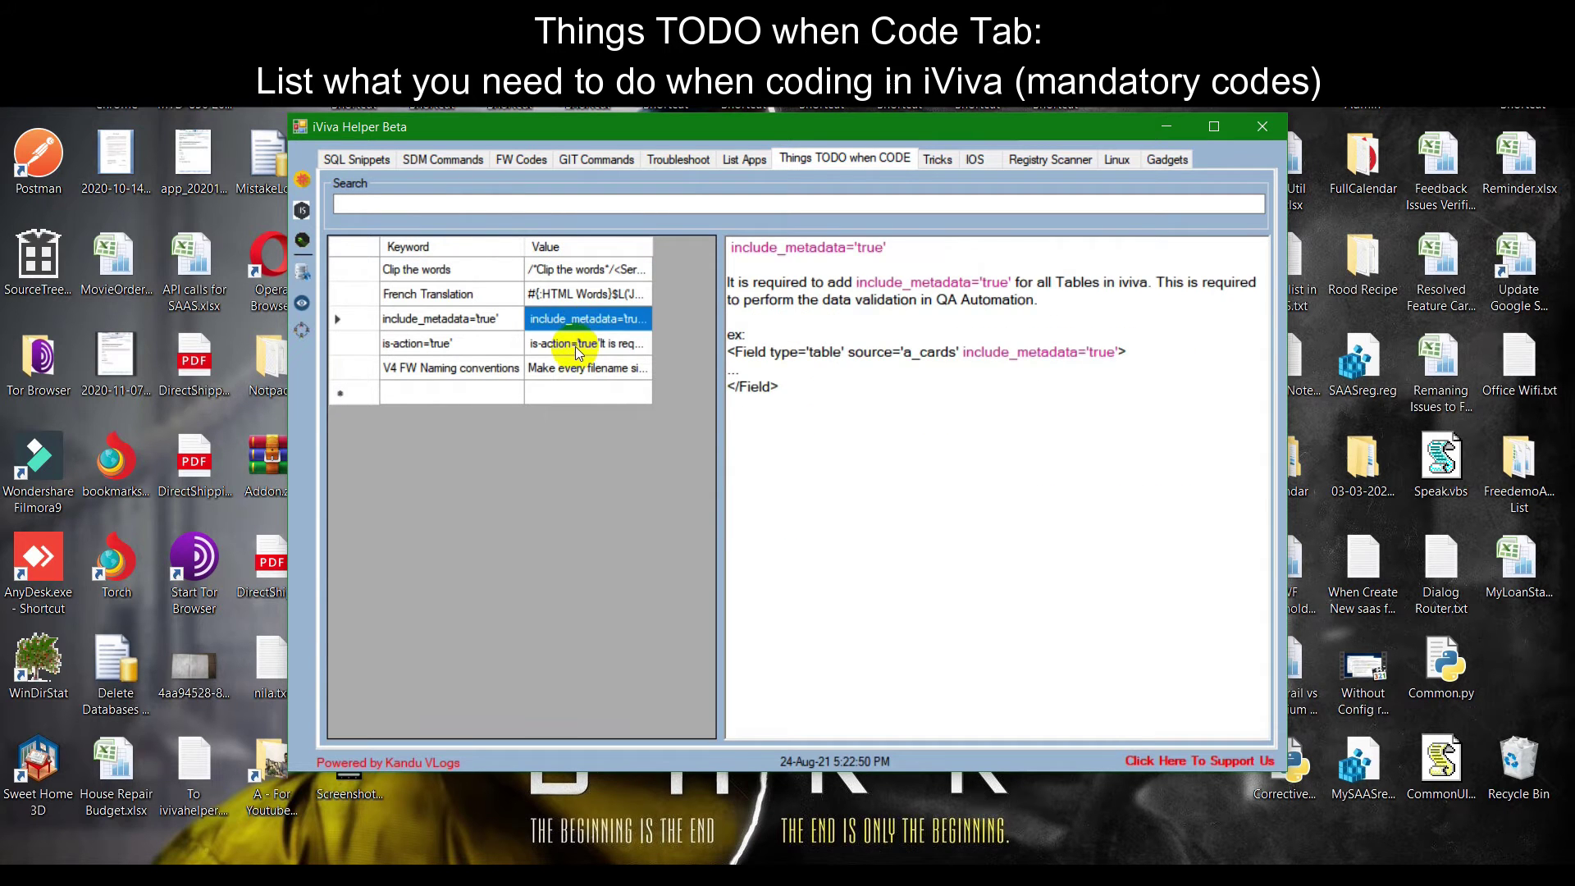
{"action": "left_click", "coordinate": [577, 344]}
{"action": "left_click", "coordinate": [574, 369]}
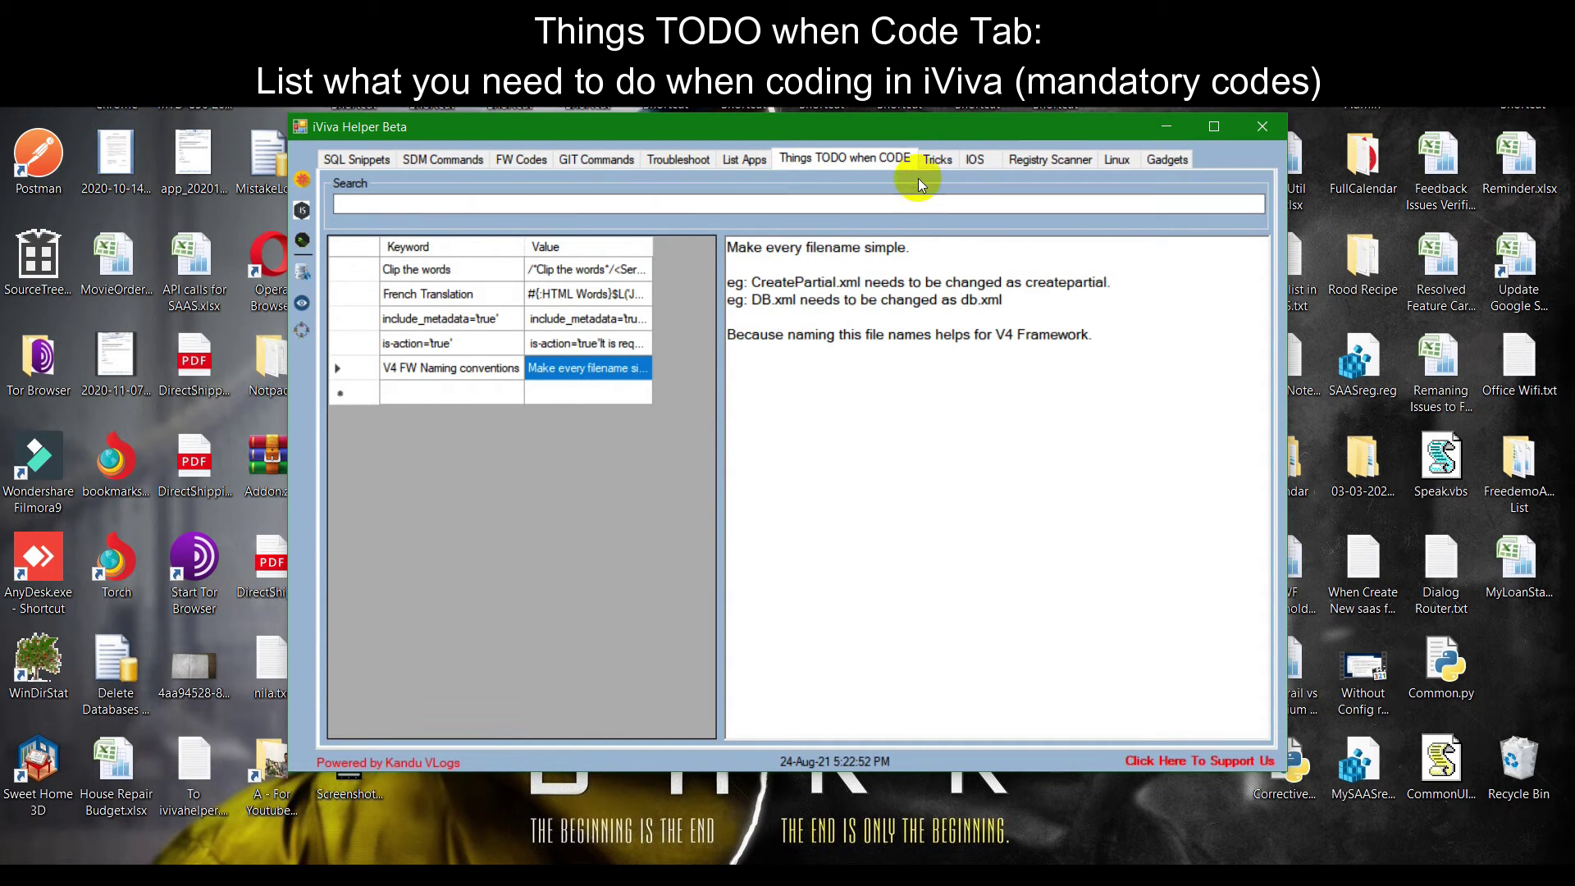
Step: View the first four tricks, from Config Reset in one click to the Windows 10 GodMode secret pages
{"action": "left_click", "coordinate": [934, 158]}
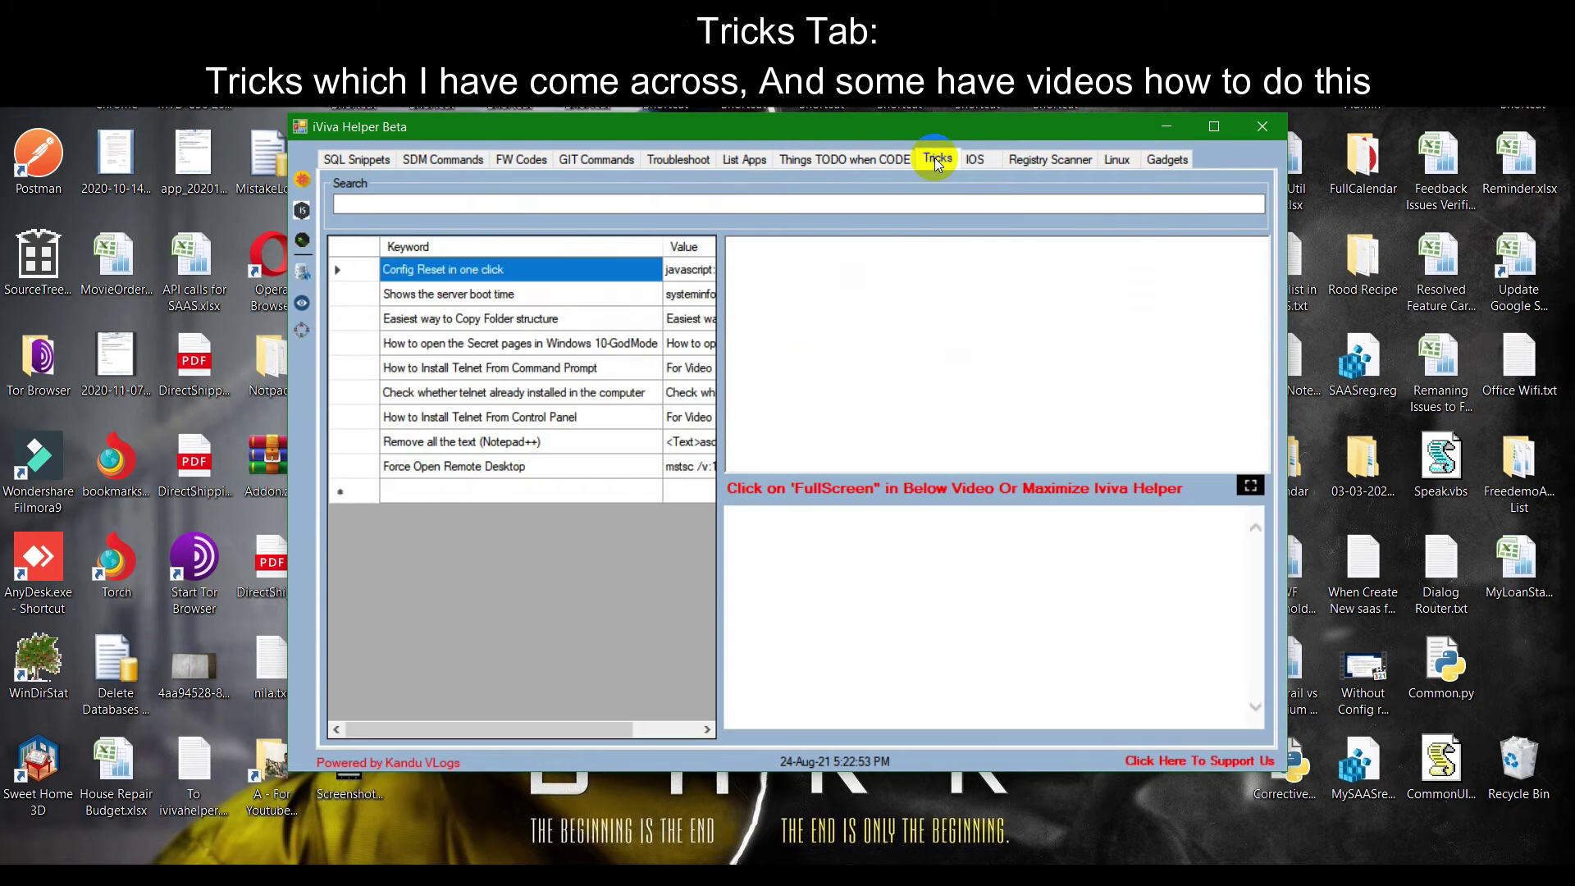
{"action": "left_click", "coordinate": [676, 273]}
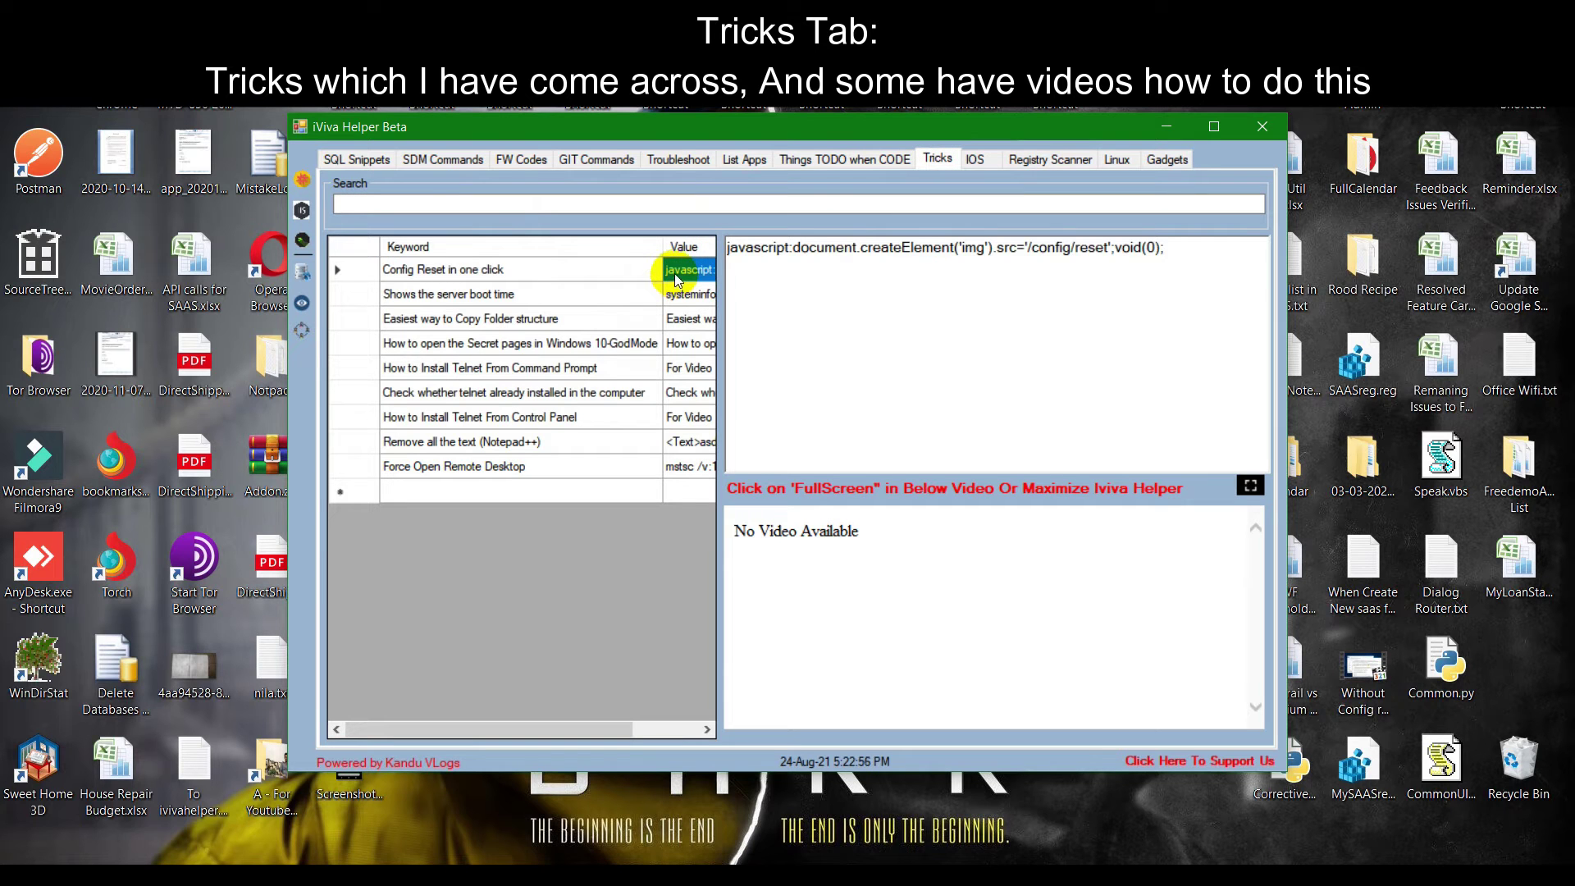
{"action": "left_click", "coordinate": [682, 295]}
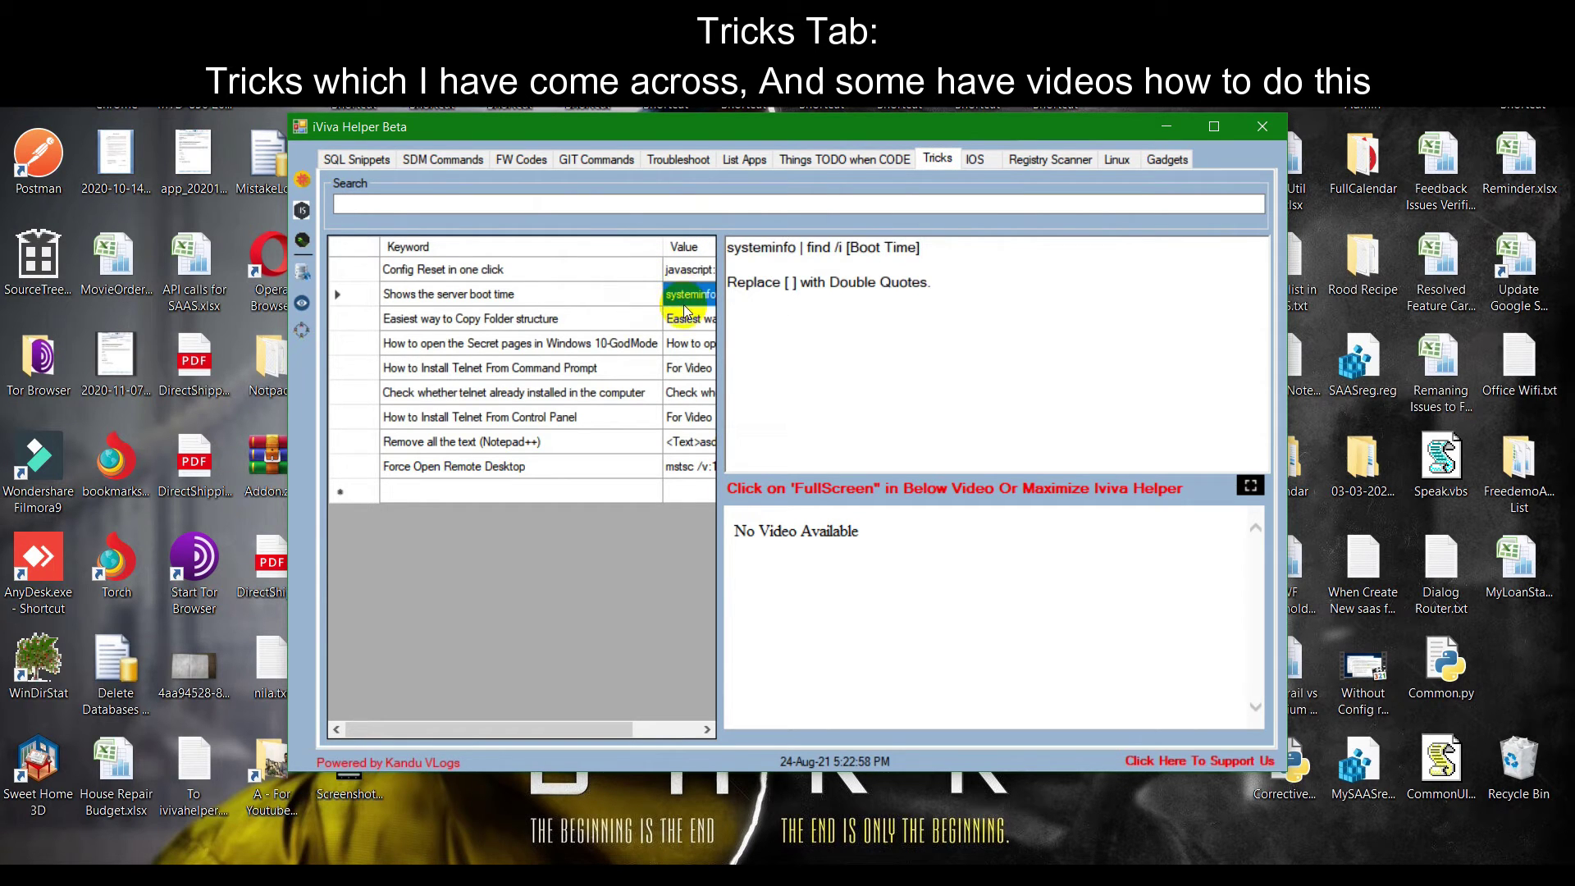
{"action": "left_click", "coordinate": [690, 327]}
{"action": "left_click", "coordinate": [689, 345]}
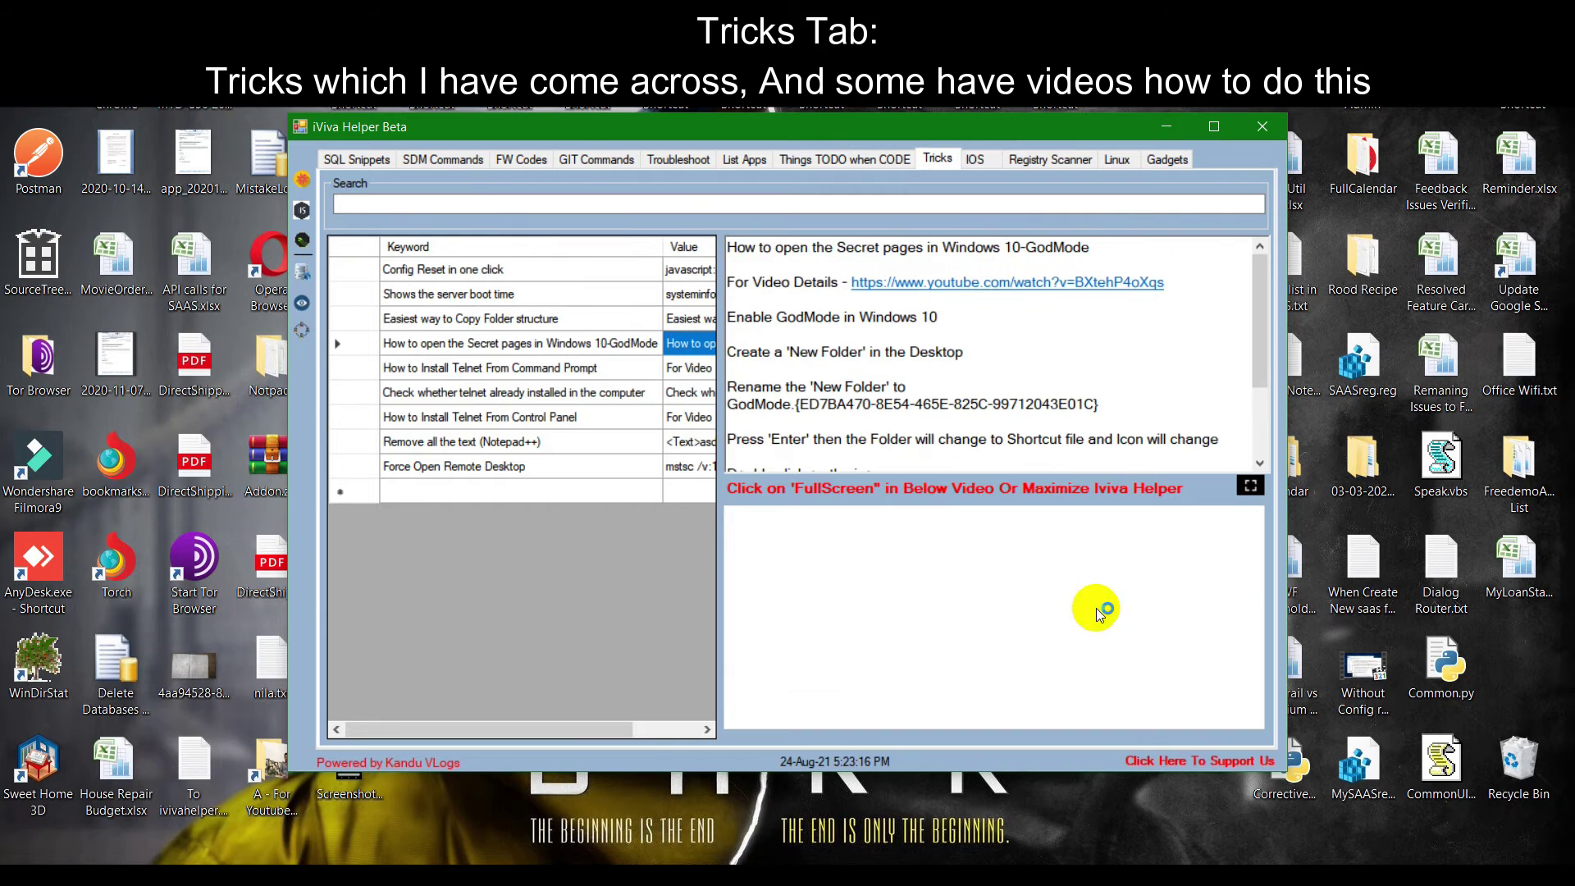
Step: Play the GodMode video in a maximized window and restore the size, and view the trick for installing Telnet from Command Prompt
{"action": "left_click", "coordinate": [1100, 681]}
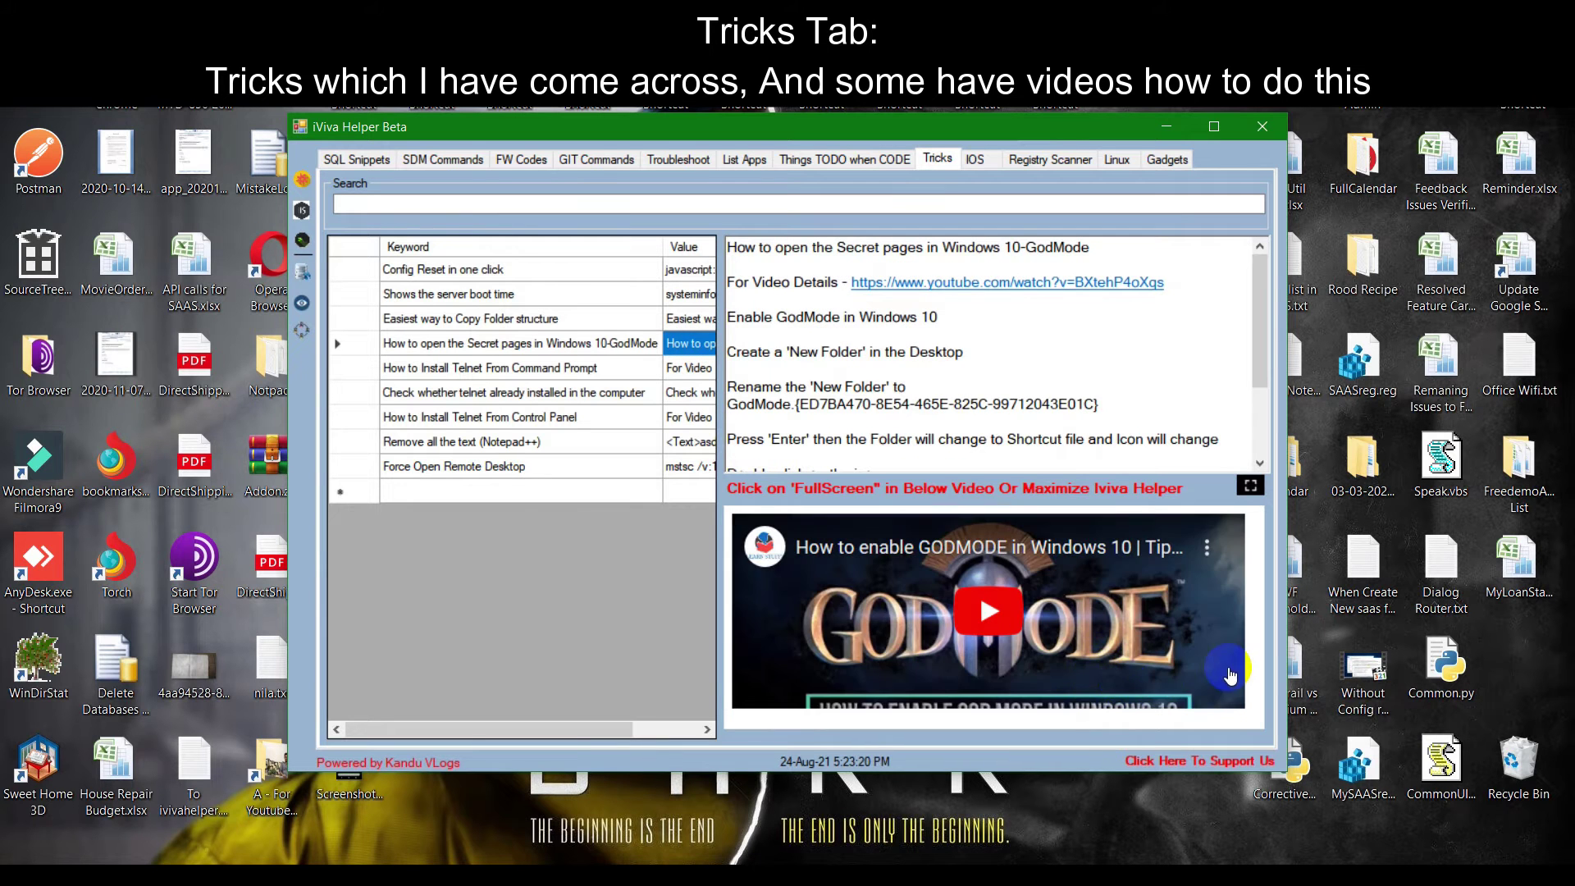
{"action": "double_click", "coordinate": [1135, 138]}
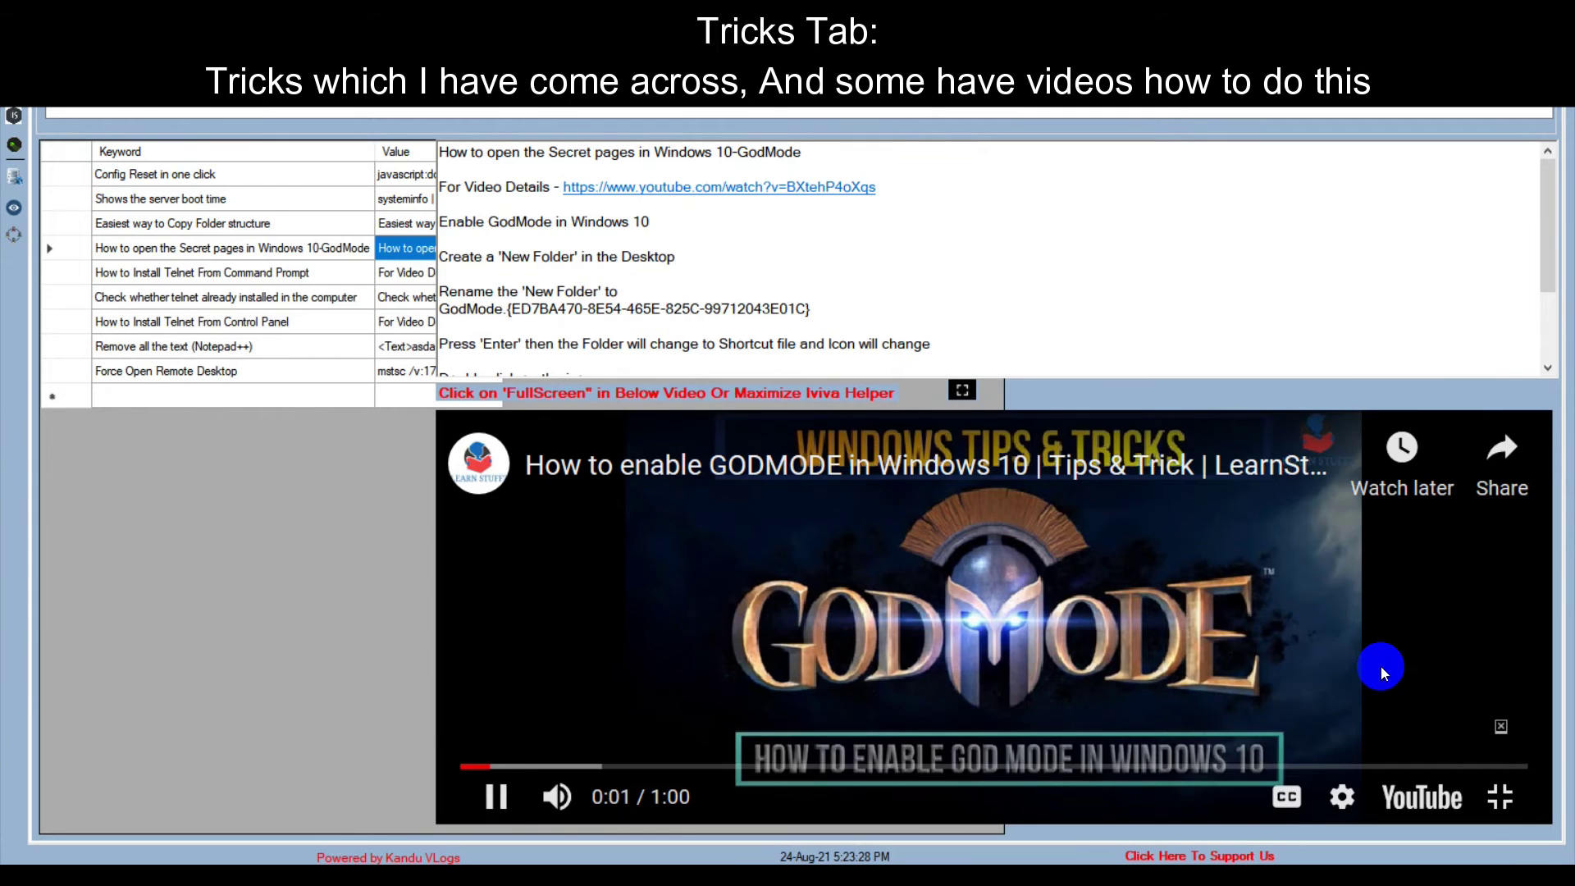
{"action": "double_click", "coordinate": [1383, 672]}
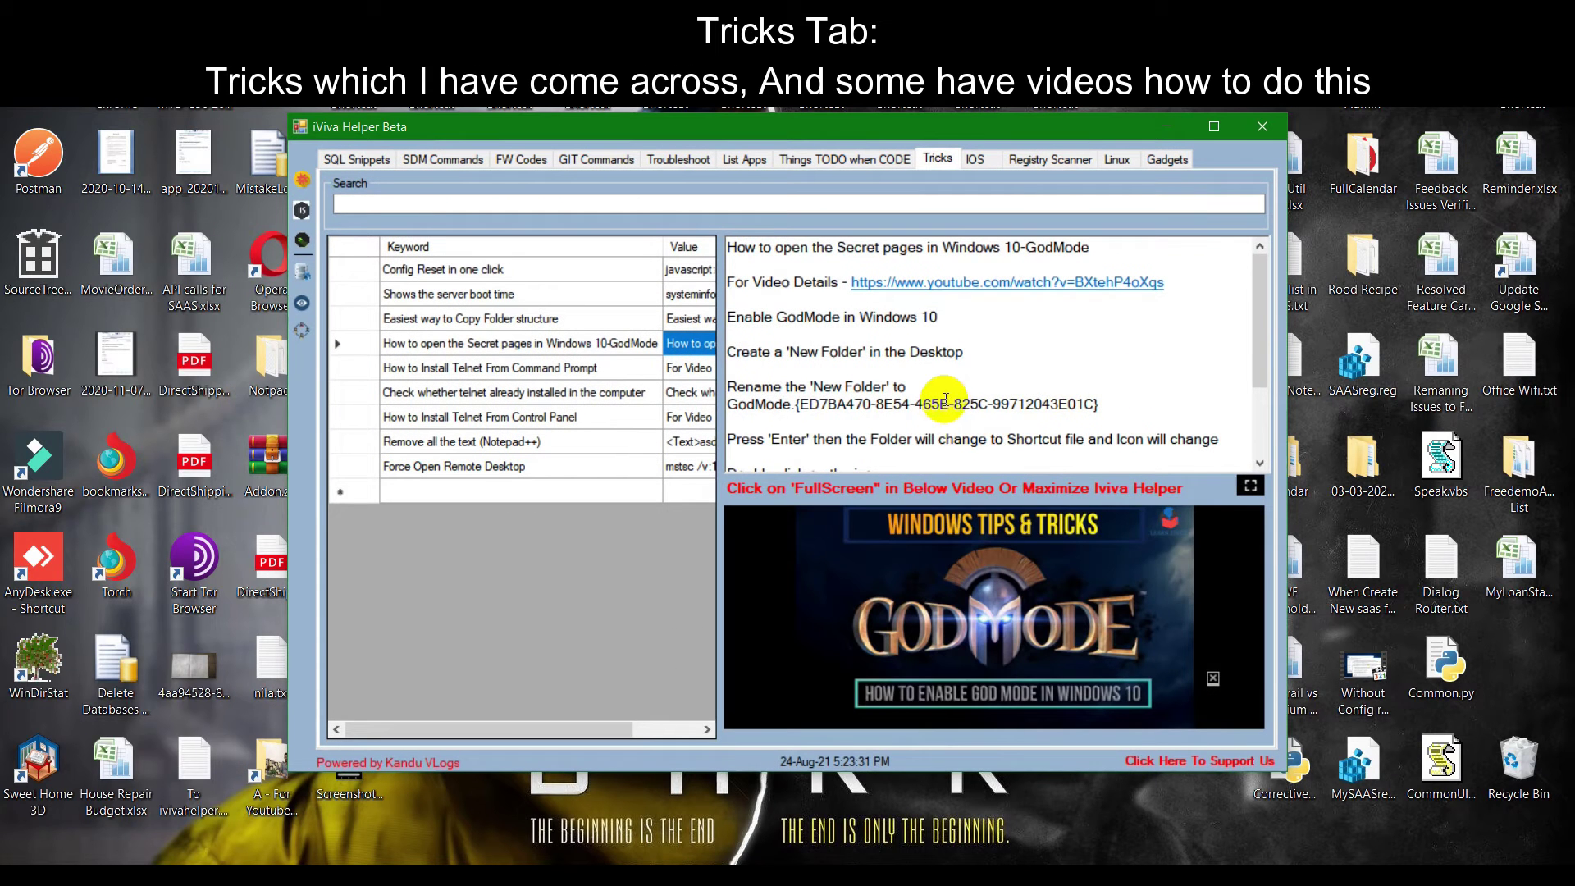
{"action": "left_click", "coordinate": [685, 369]}
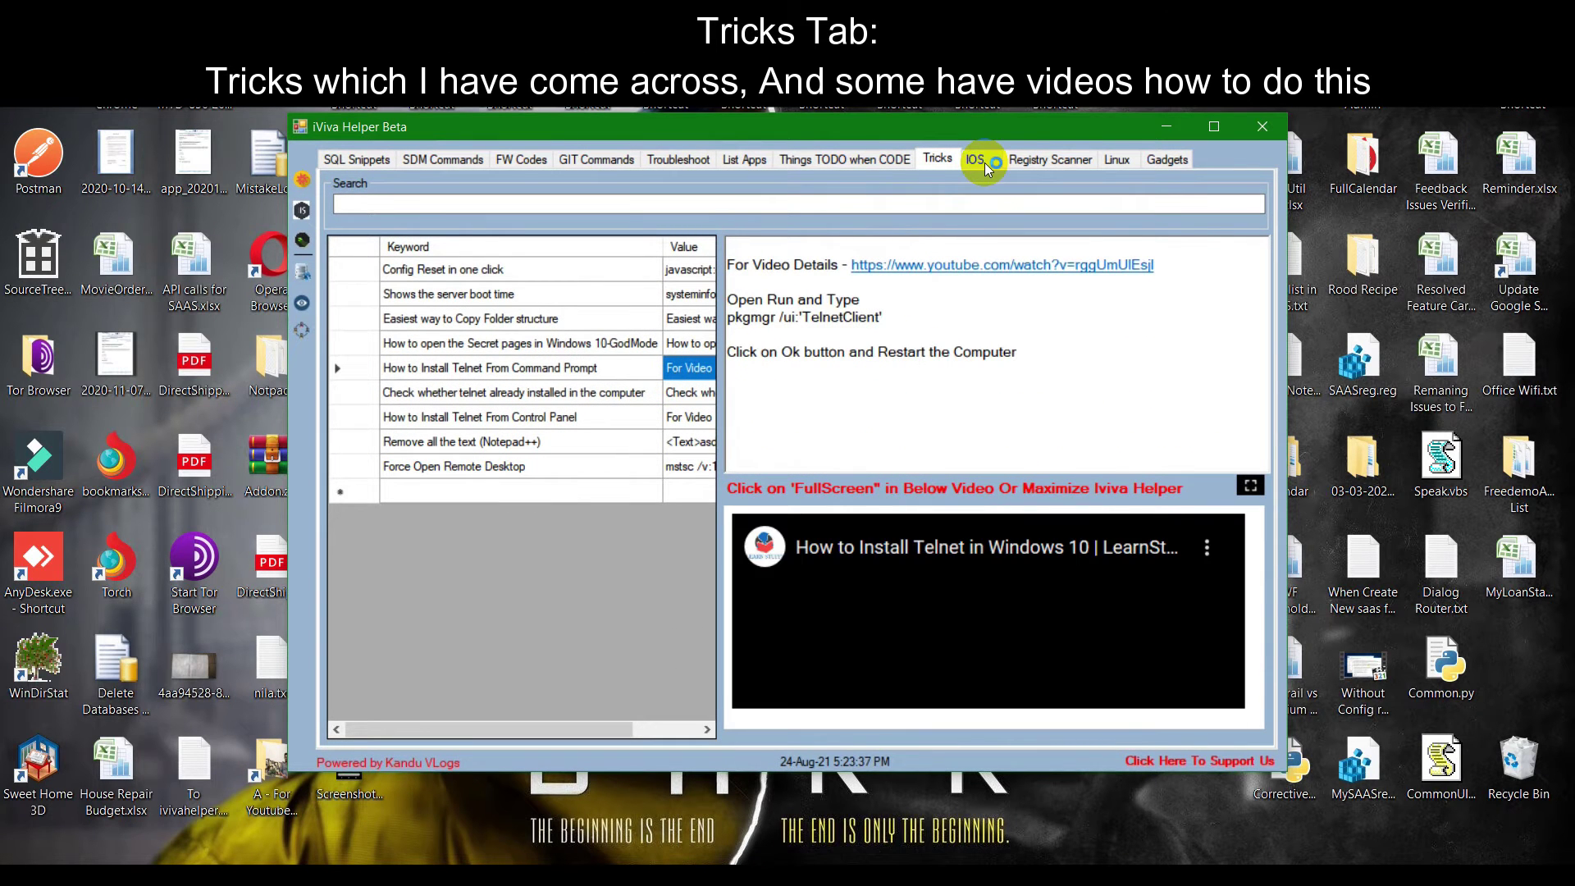
Step: View the two SwiftUI entries in the IOS codes, Divider() and Spacer()
{"action": "left_click", "coordinate": [983, 164]}
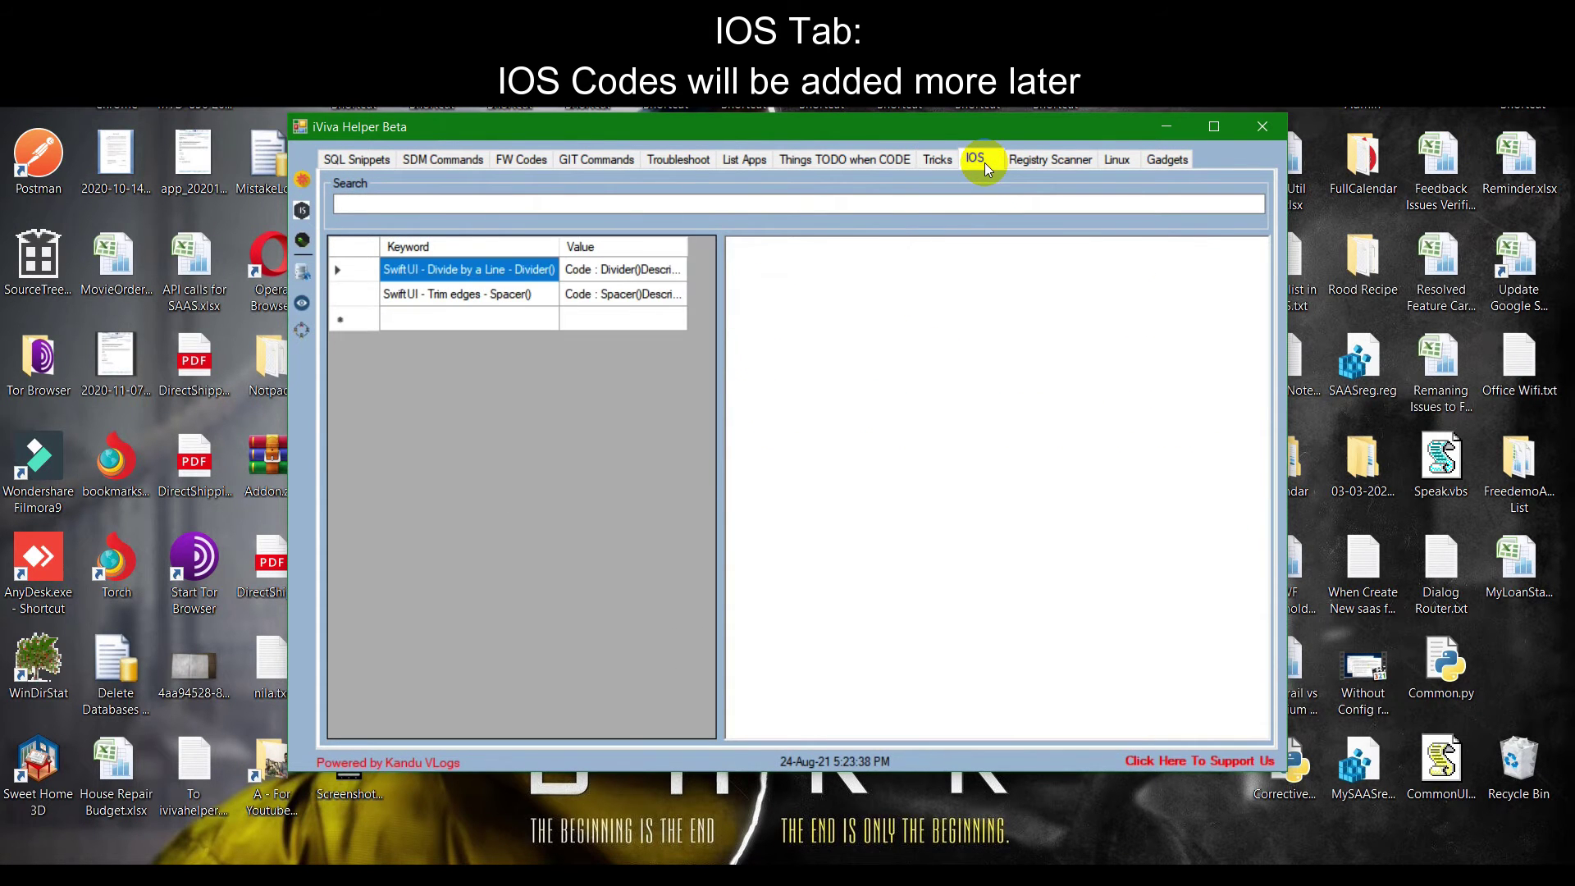
{"action": "left_click", "coordinate": [652, 271]}
{"action": "left_click", "coordinate": [652, 294]}
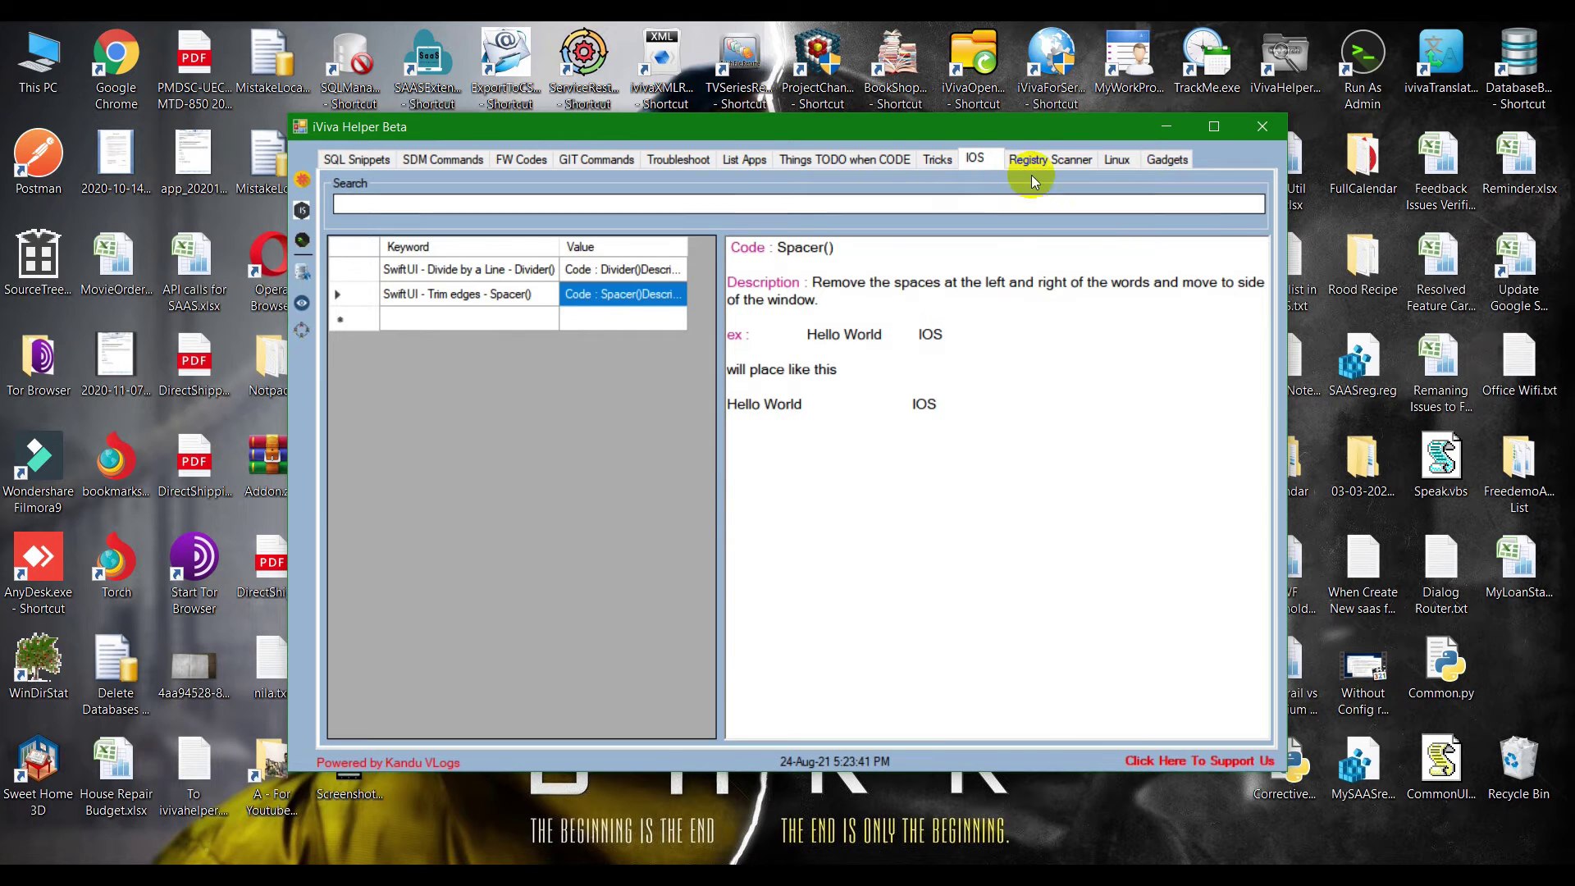
Step: Scan the registry path Software\\Eutech\\ServiceDesk and look through the current and missing registry keys
{"action": "left_click", "coordinate": [1036, 161]}
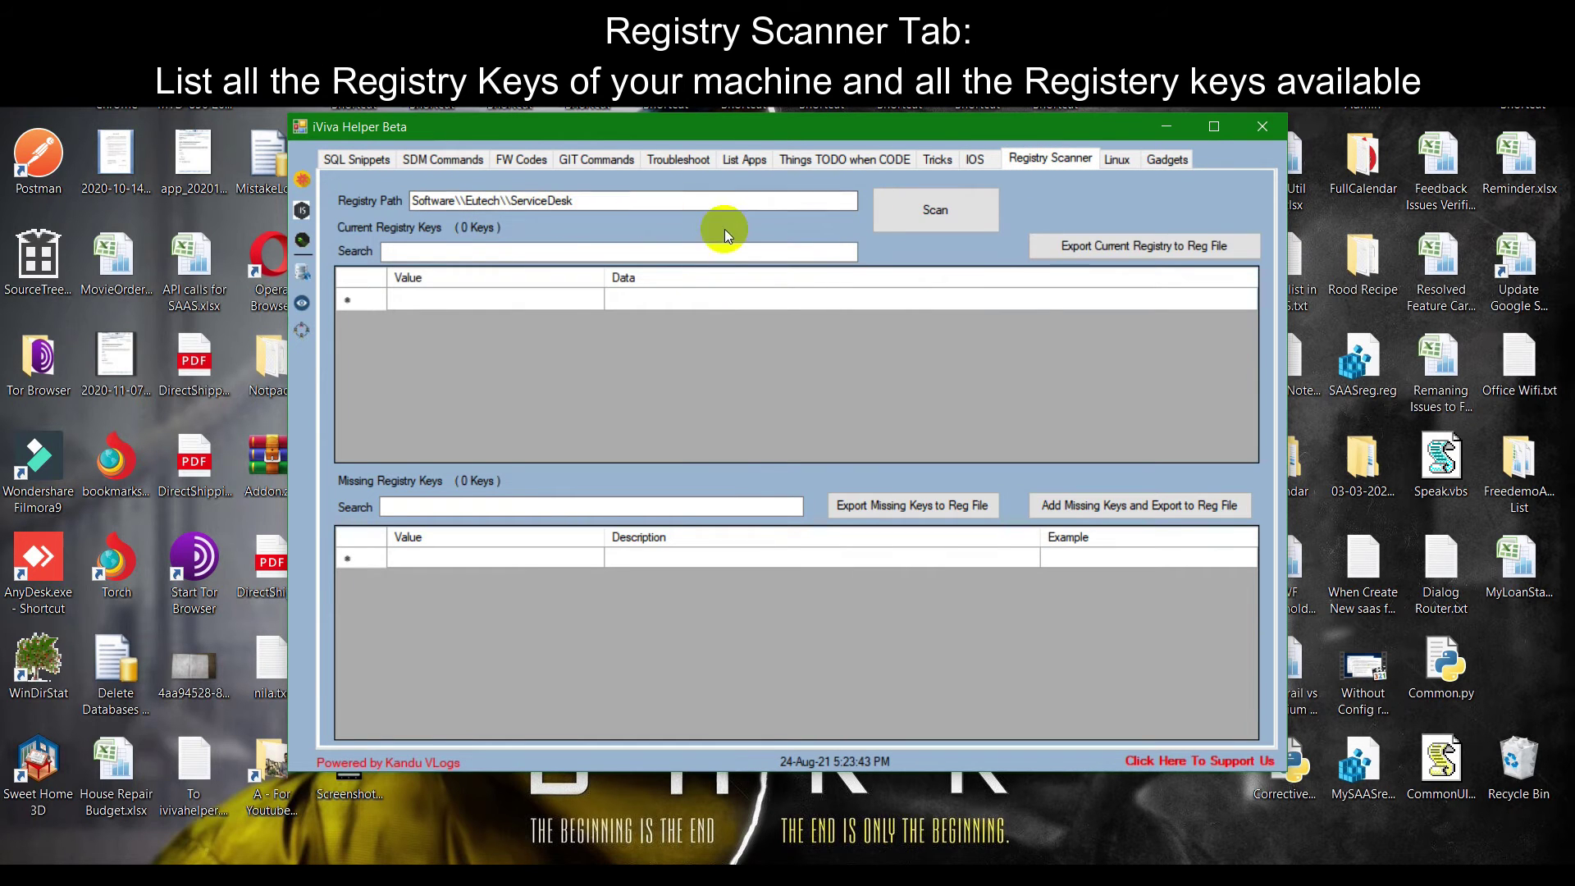
{"action": "left_click", "coordinate": [913, 219]}
{"action": "scroll", "coordinate": [763, 344], "scroll_direction": "down", "scroll_amount": 4}
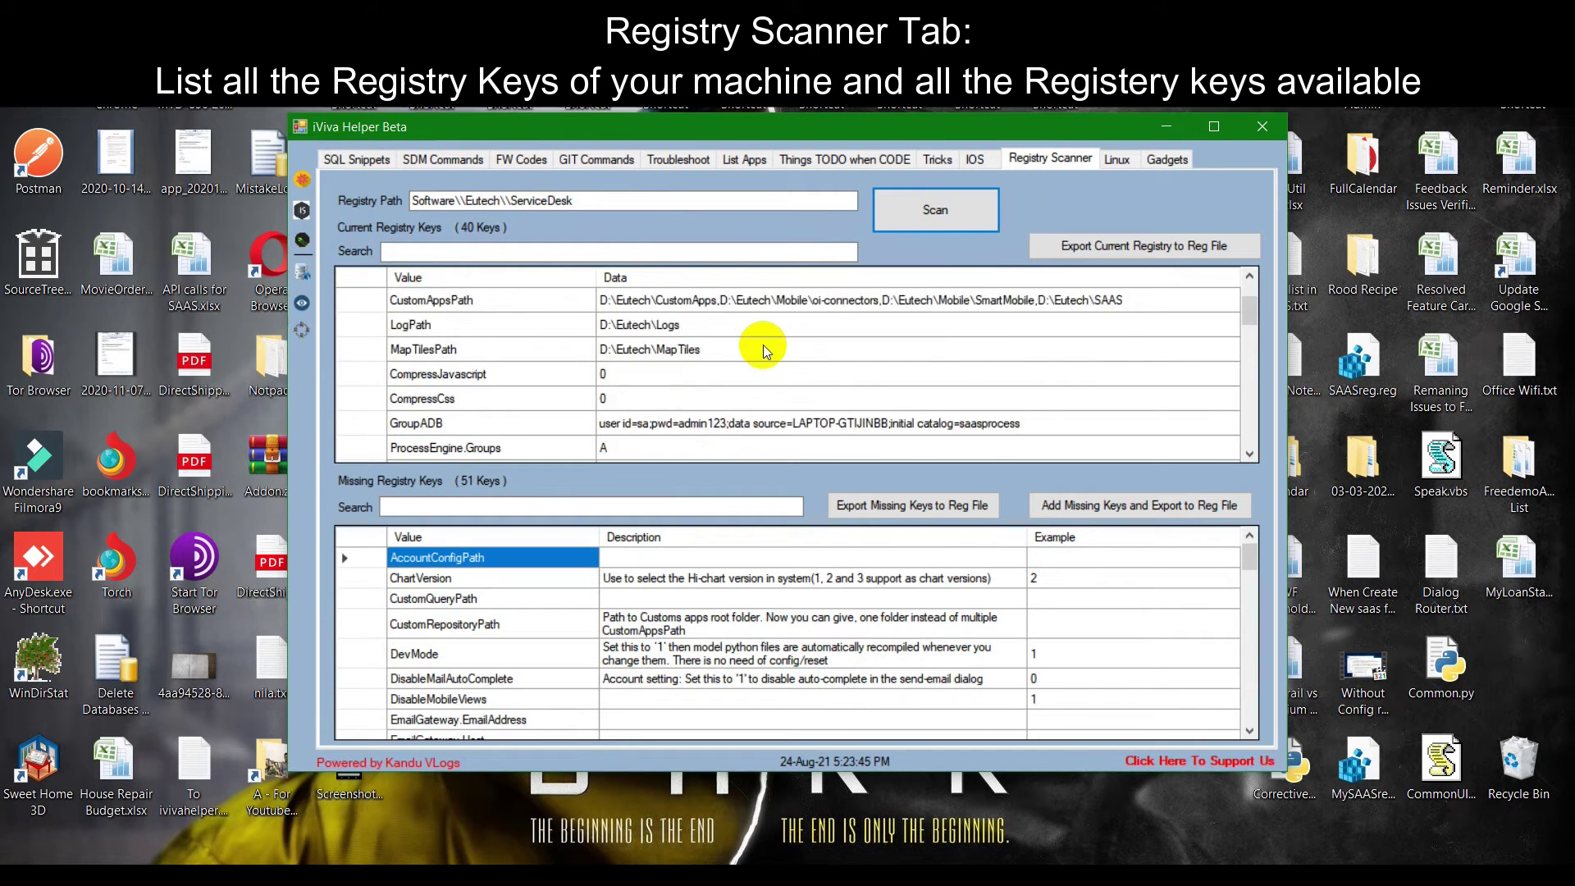
{"action": "scroll", "coordinate": [763, 351], "scroll_direction": "down", "scroll_amount": 2}
{"action": "scroll", "coordinate": [734, 615], "scroll_direction": "down", "scroll_amount": 4}
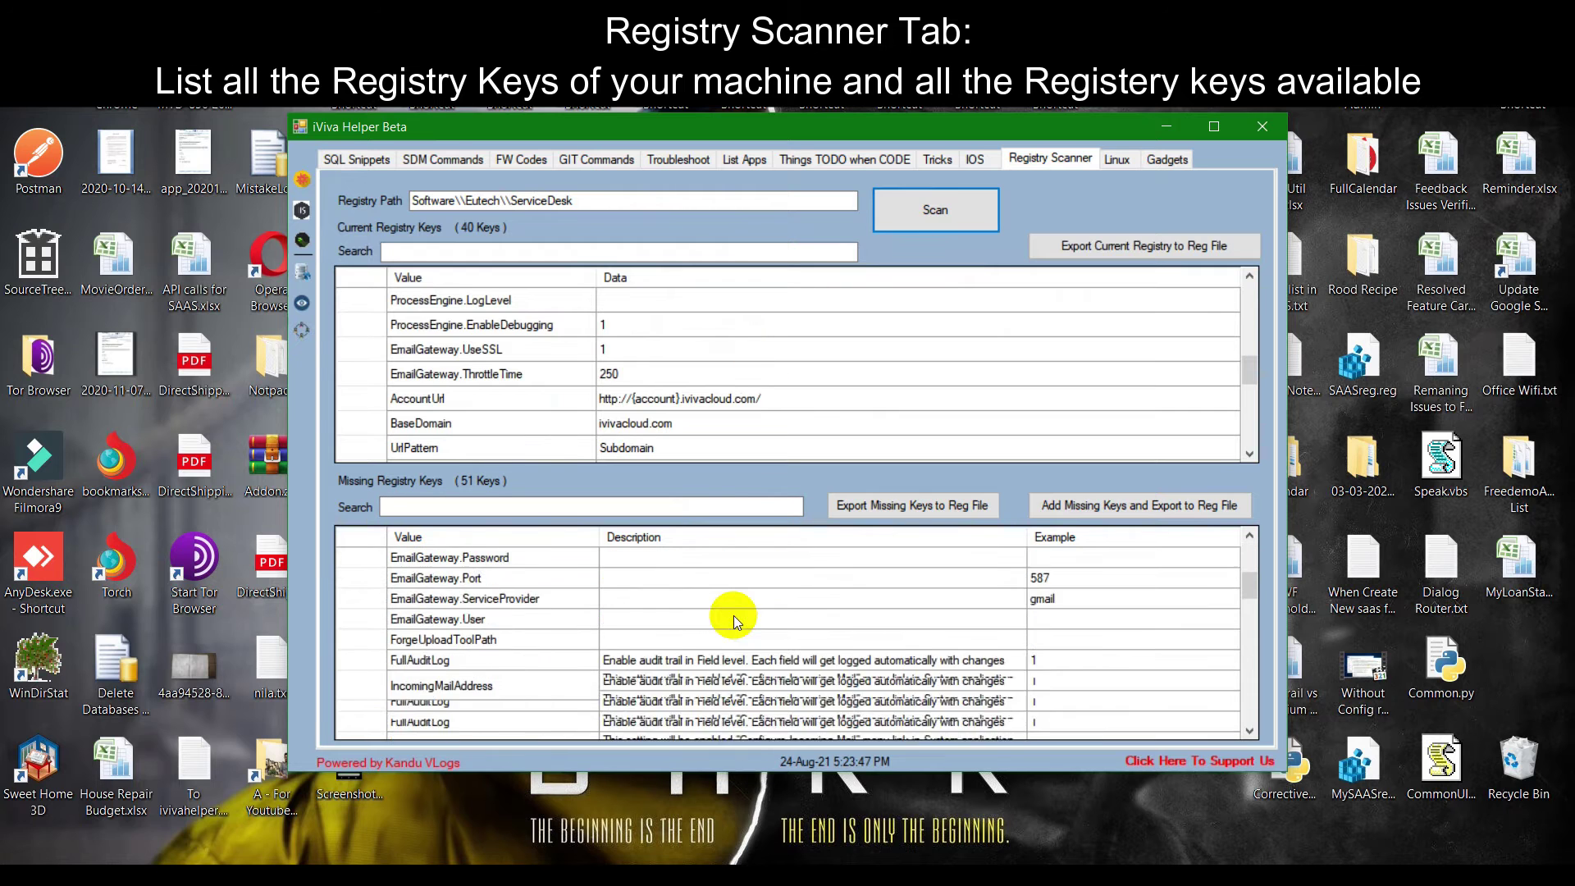
{"action": "scroll", "coordinate": [736, 615], "scroll_direction": "down", "scroll_amount": 8}
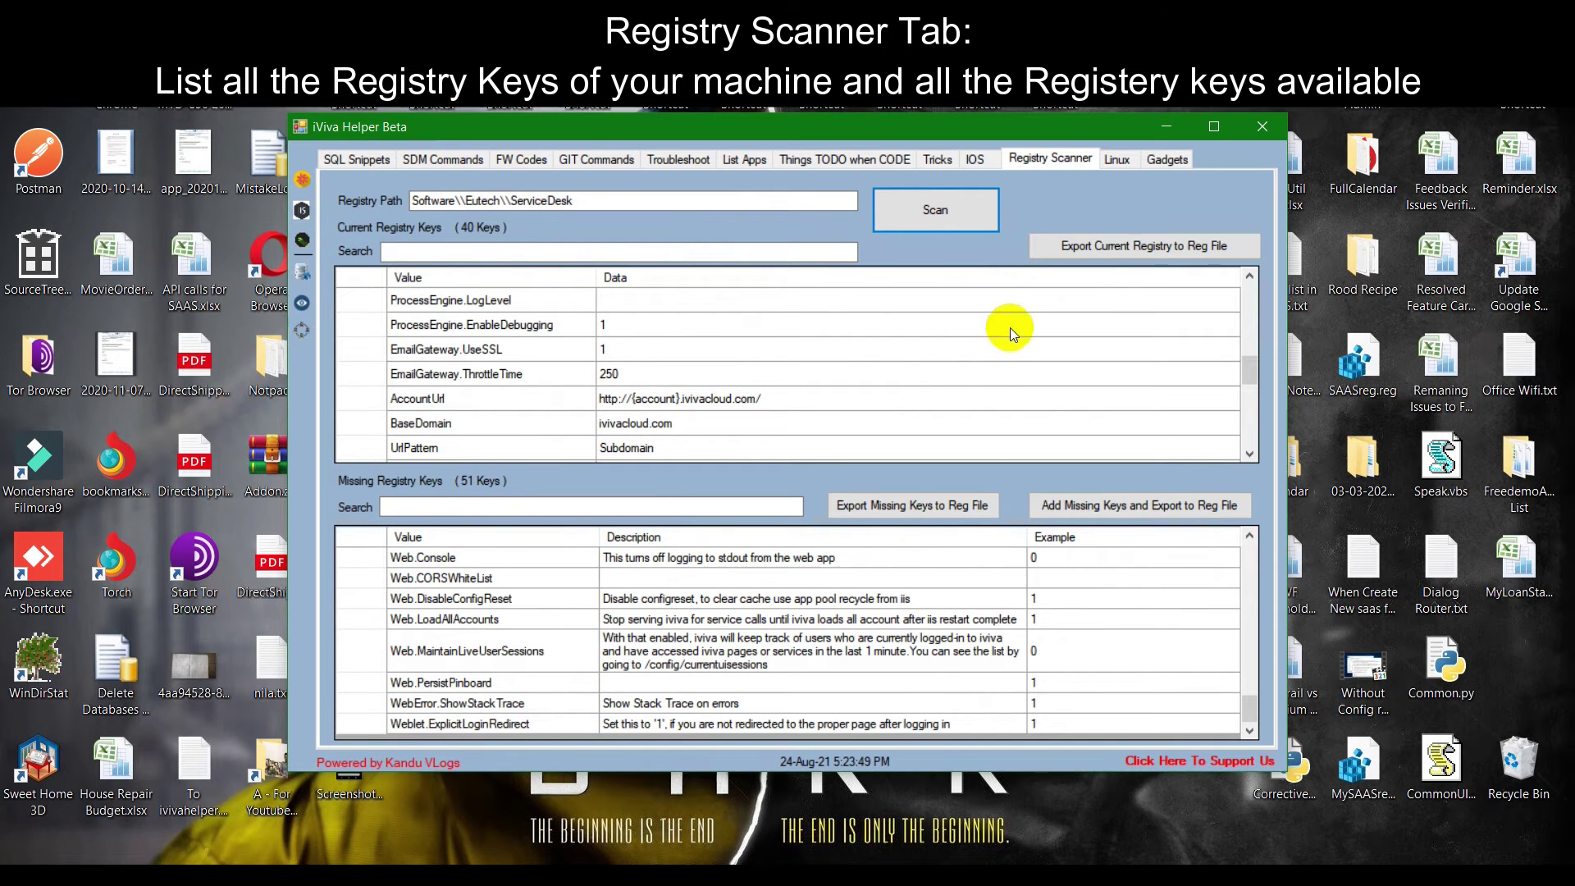
Step: Export the current registry and the missing registry keys to reg files
{"action": "left_click", "coordinate": [1194, 250]}
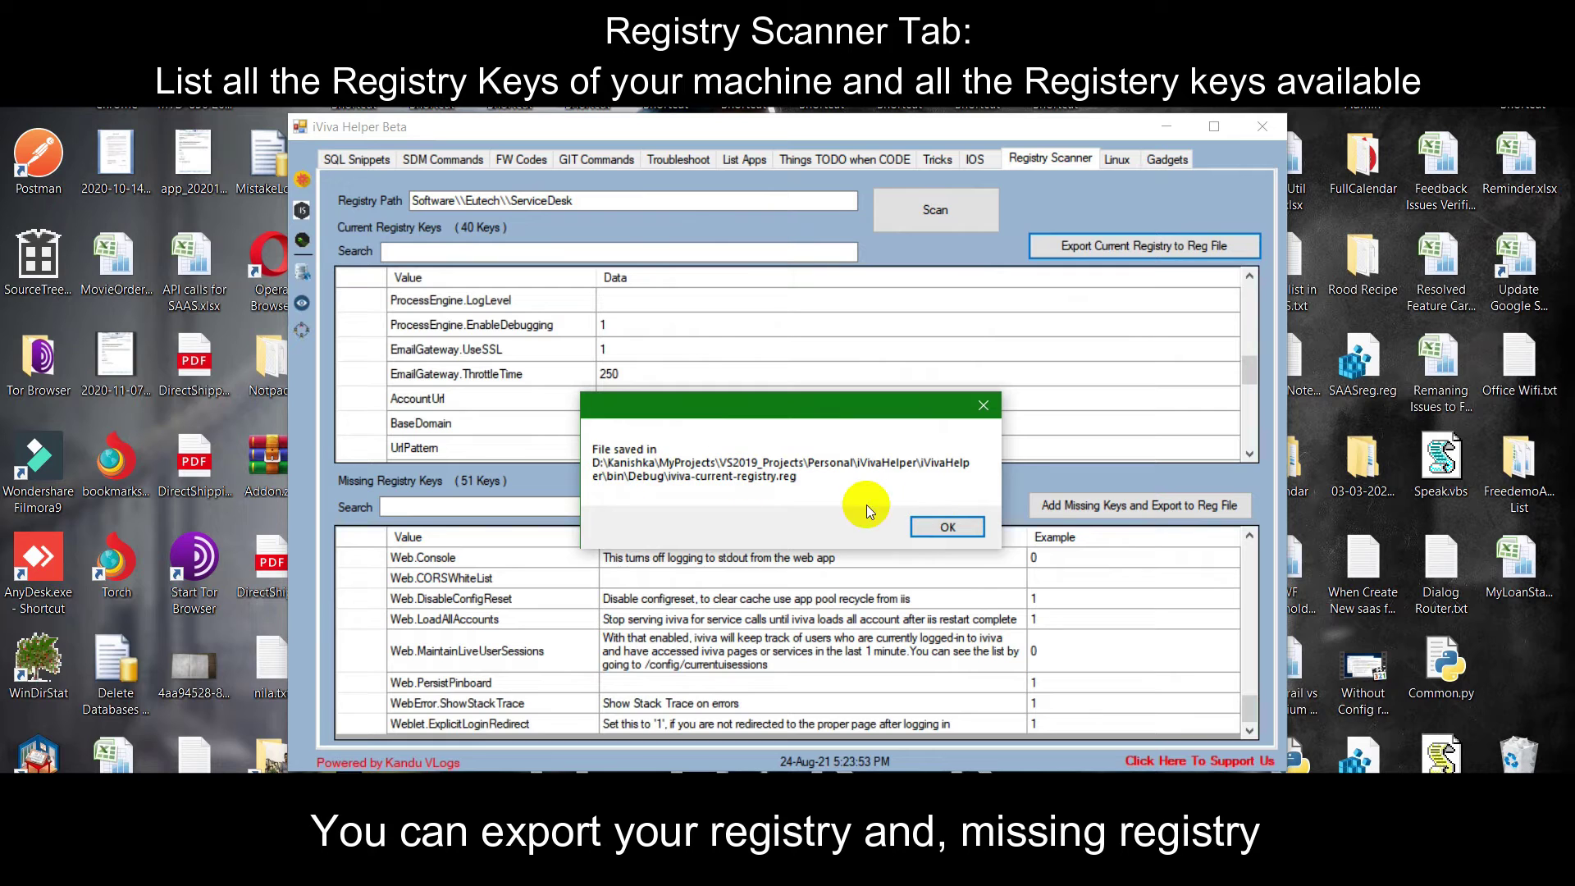
{"action": "left_click", "coordinate": [945, 528]}
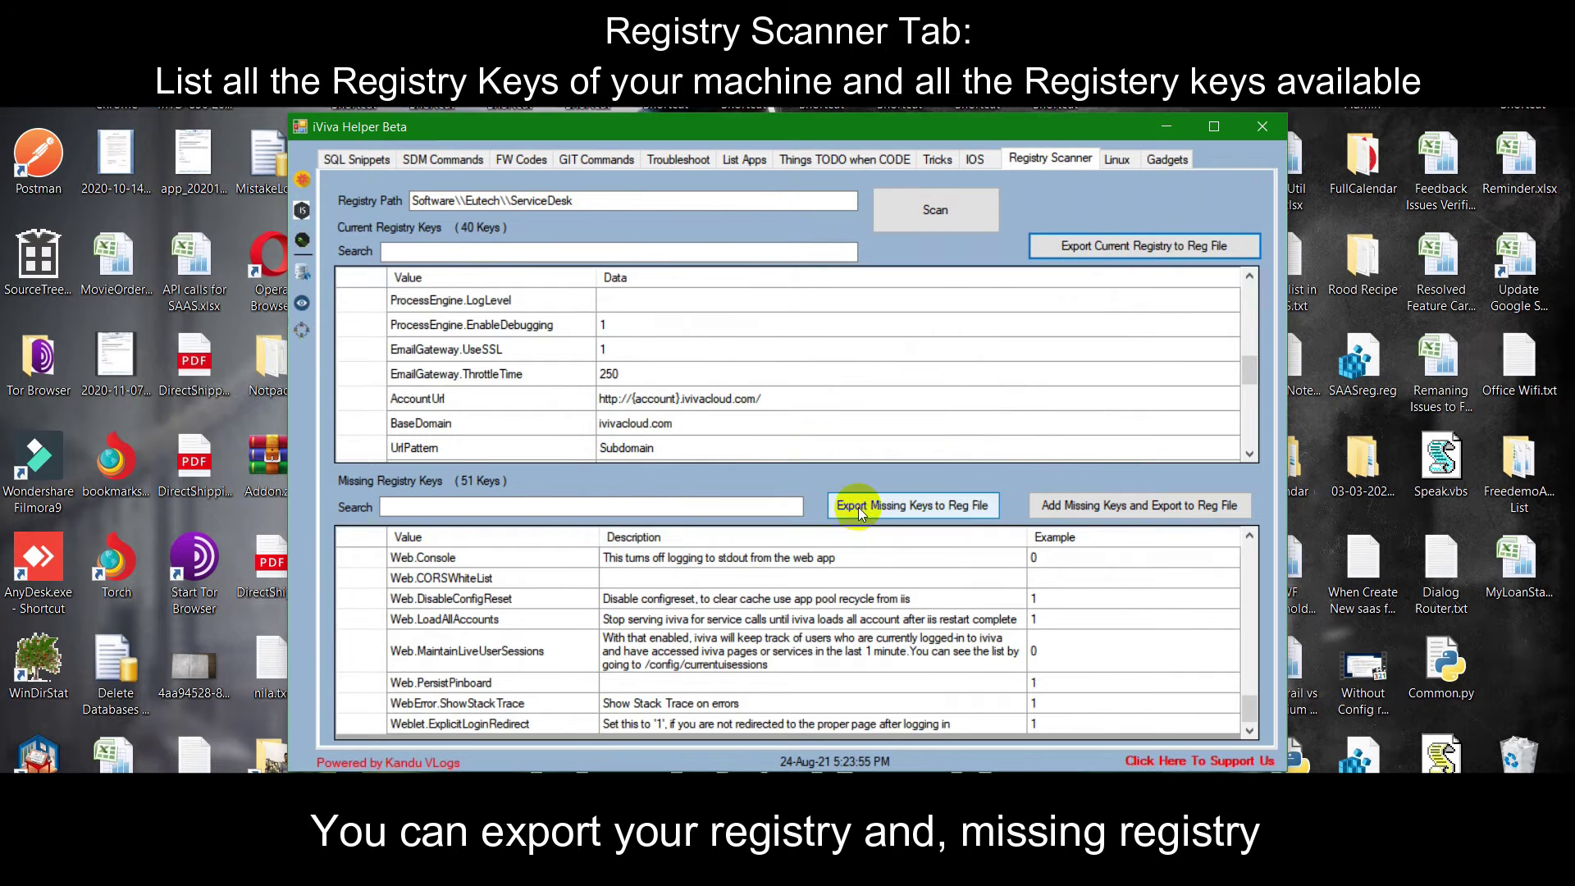
{"action": "left_click", "coordinate": [914, 510]}
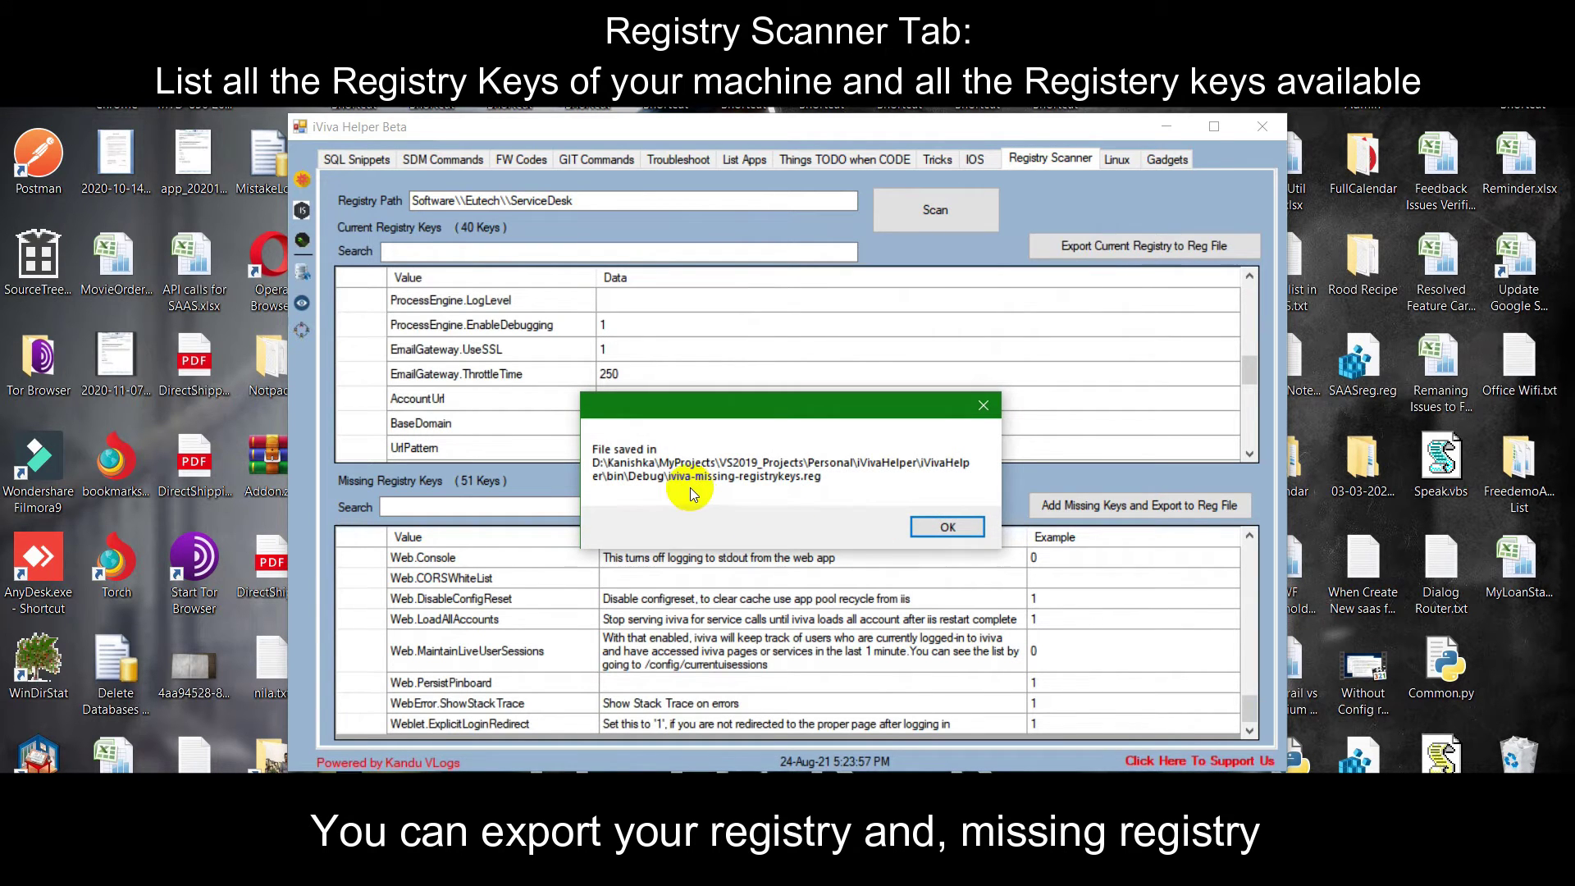
{"action": "left_click", "coordinate": [935, 525]}
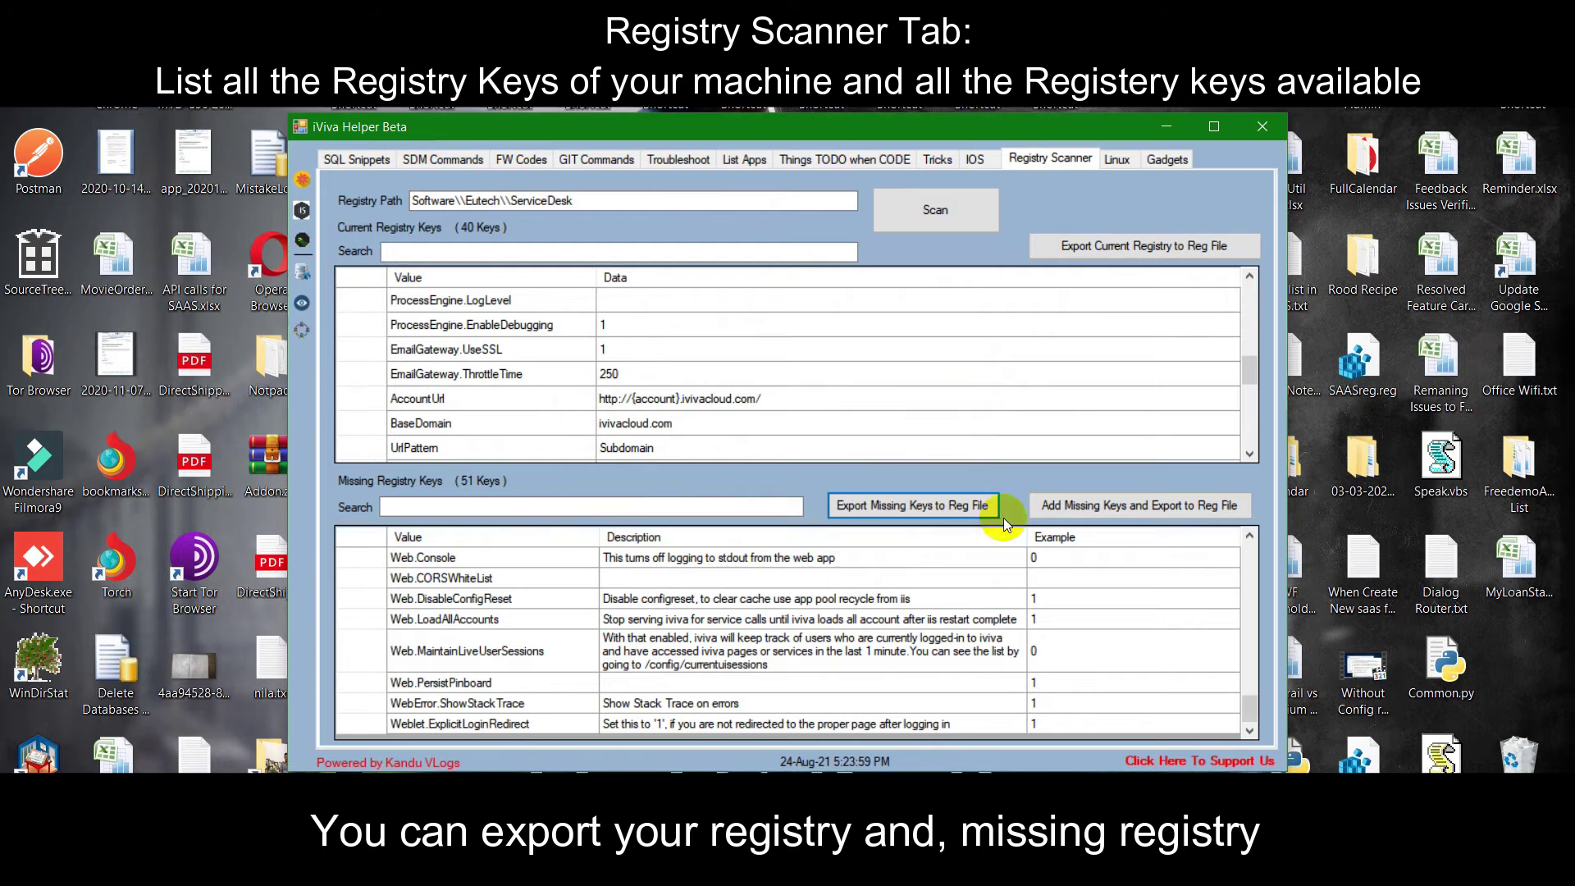
Step: View several Linux installation commands, from net tools to the iviva logs folder, and toggle sorting by V4 installation on and off
{"action": "left_click", "coordinate": [1112, 159]}
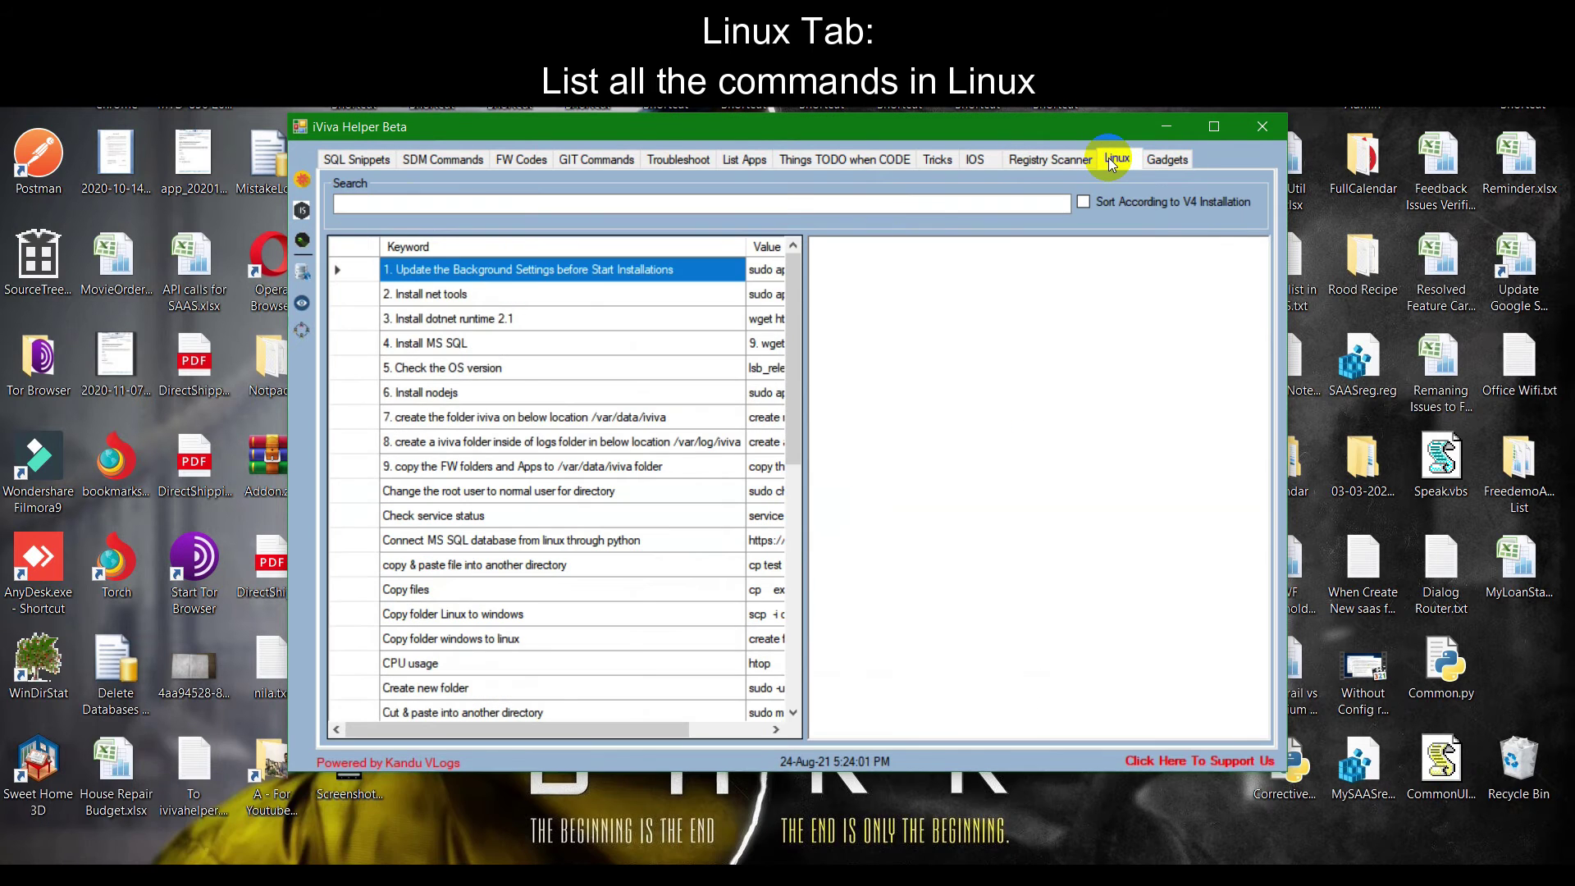
{"action": "left_click", "coordinate": [763, 293]}
{"action": "left_click", "coordinate": [765, 321]}
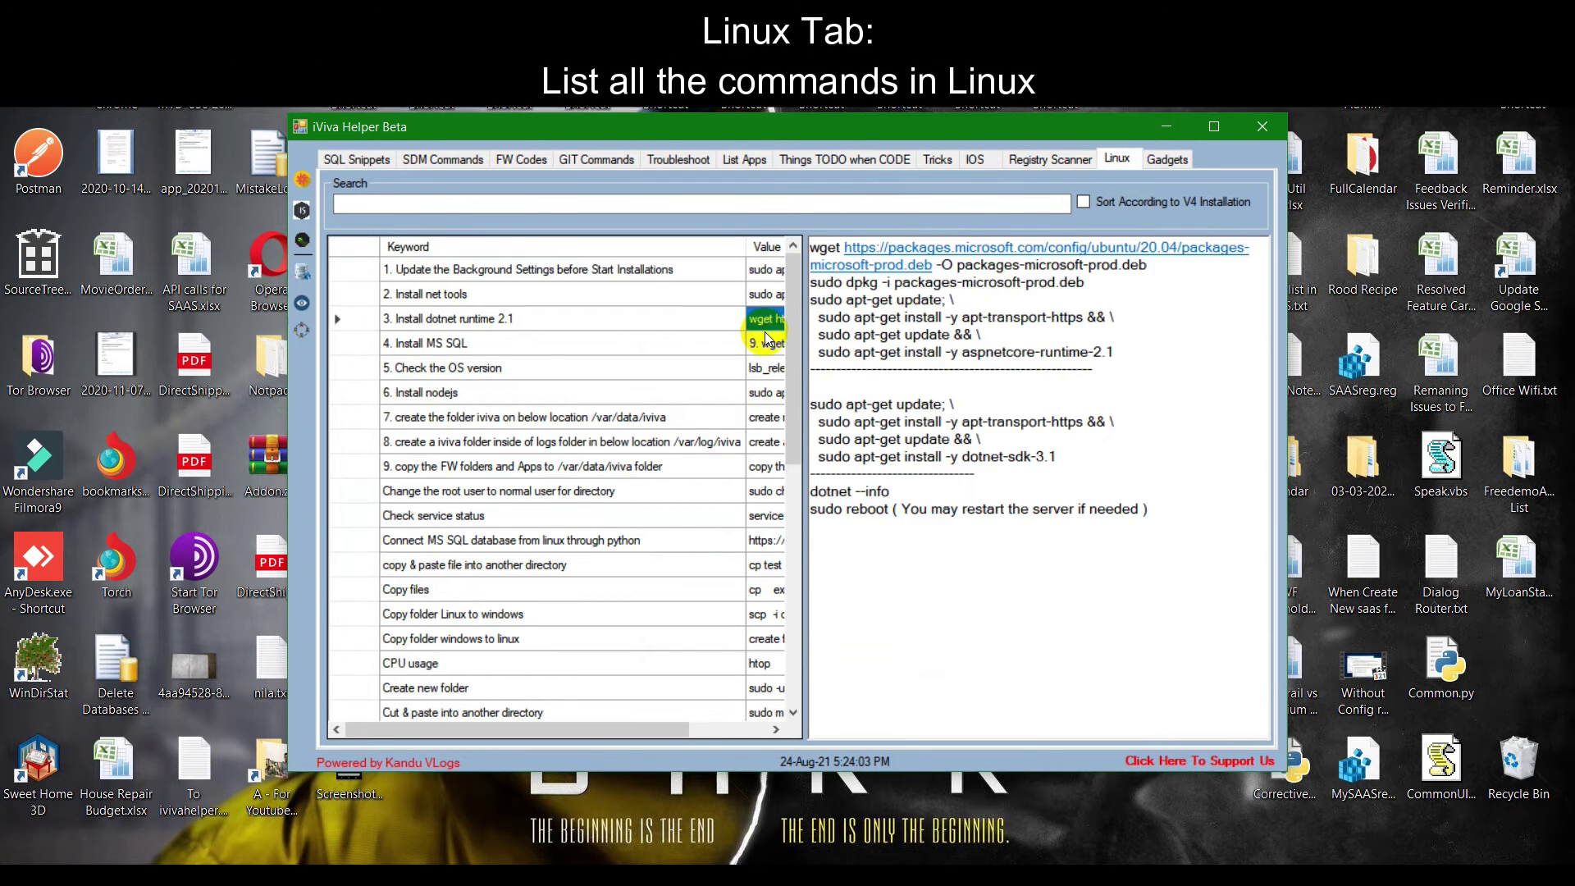
{"action": "left_click", "coordinate": [769, 366]}
{"action": "left_click", "coordinate": [766, 392]}
{"action": "left_click", "coordinate": [766, 442]}
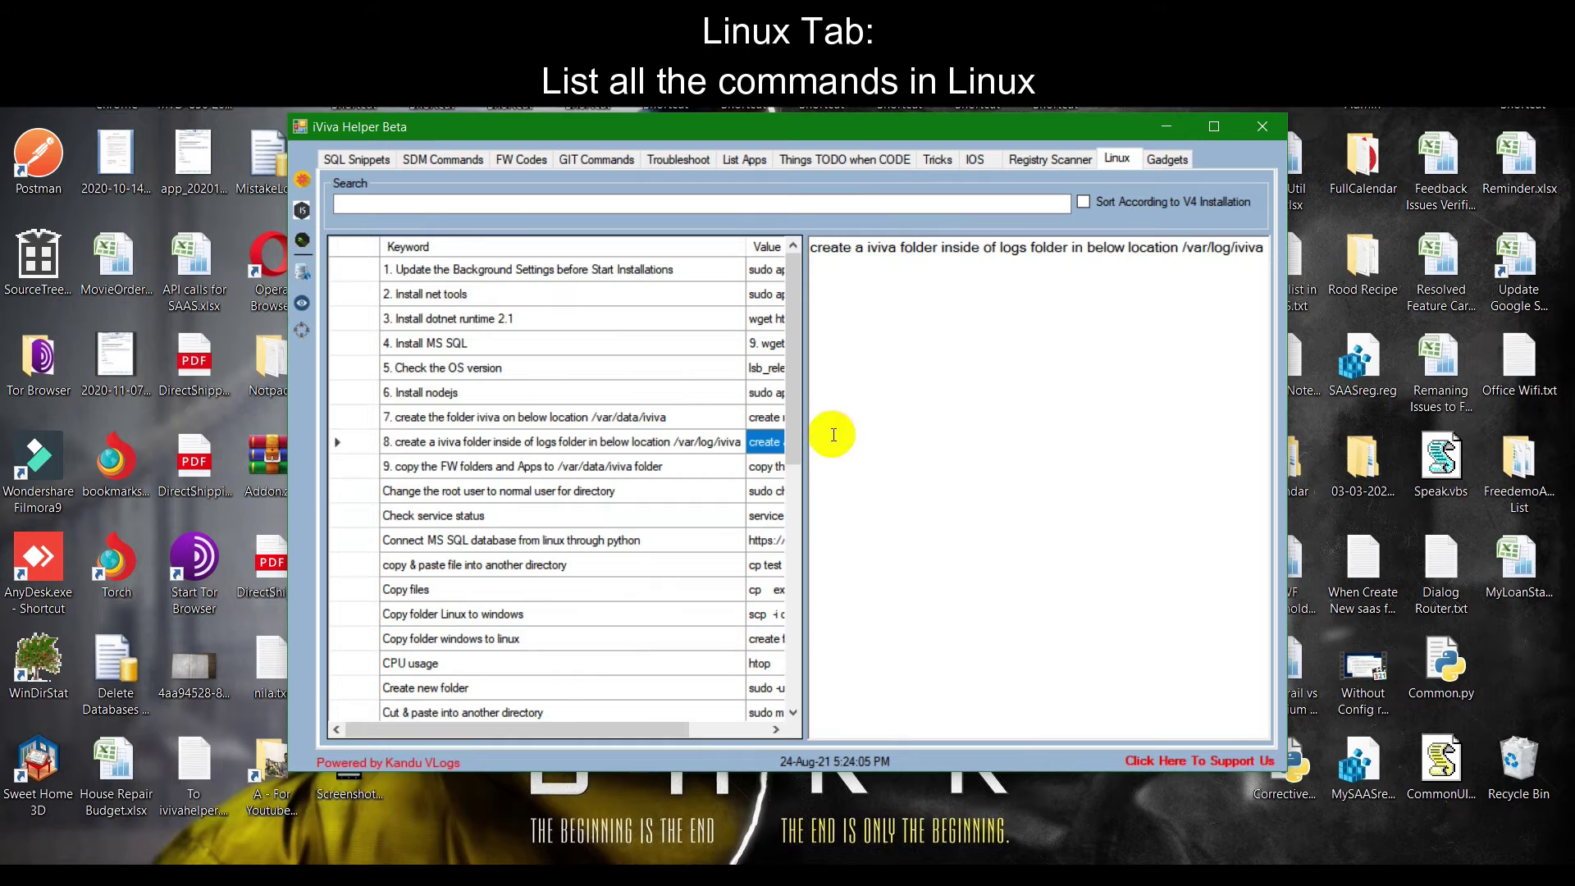
{"action": "left_click", "coordinate": [1158, 201]}
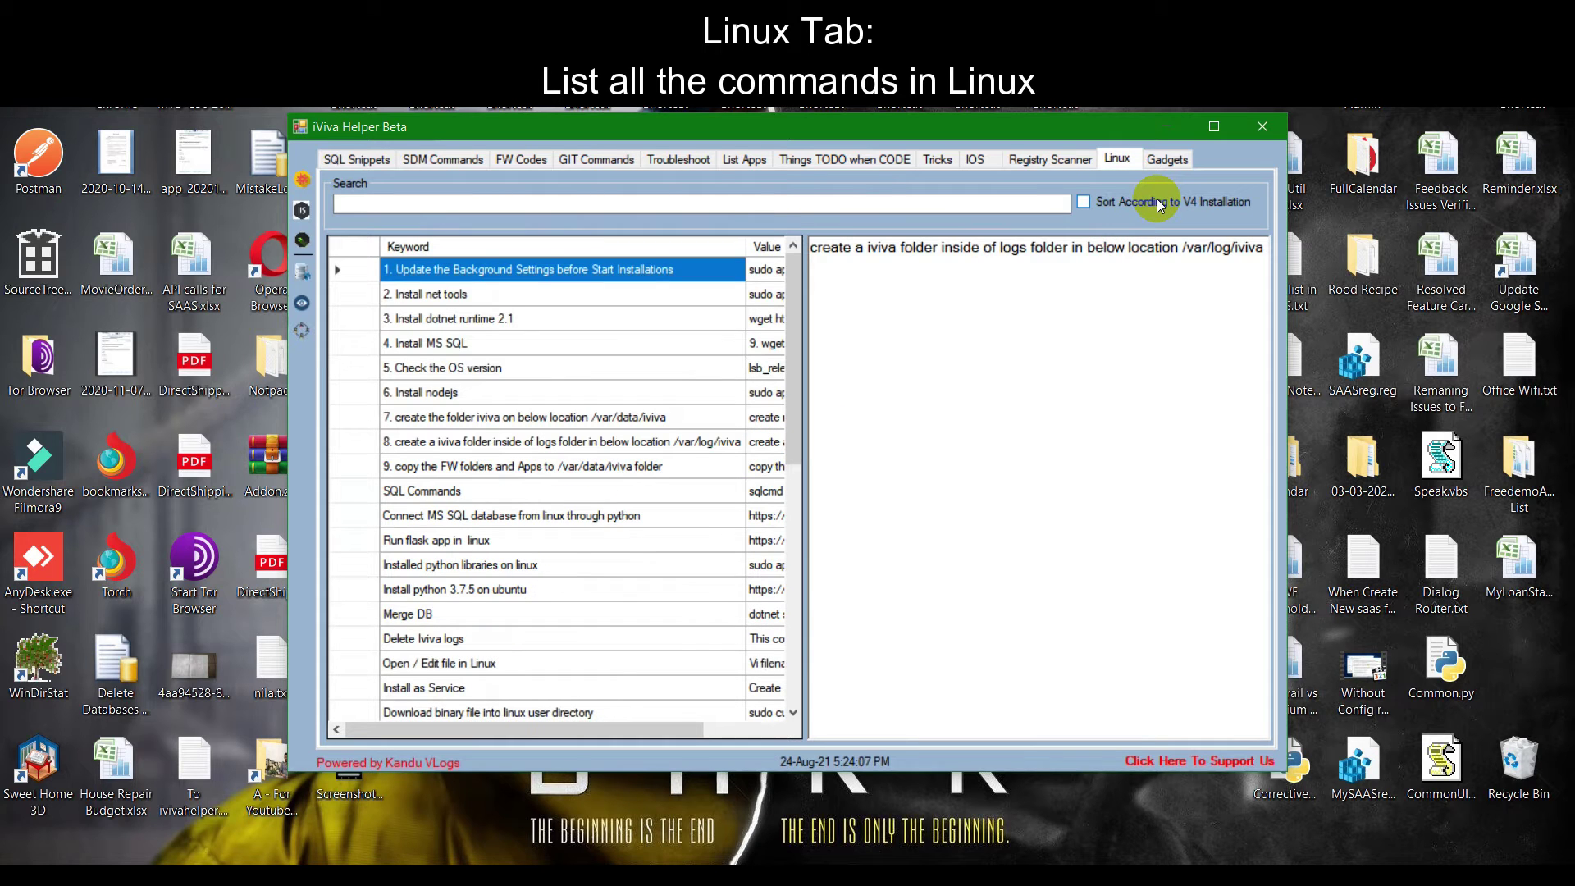
{"action": "left_click", "coordinate": [1157, 201]}
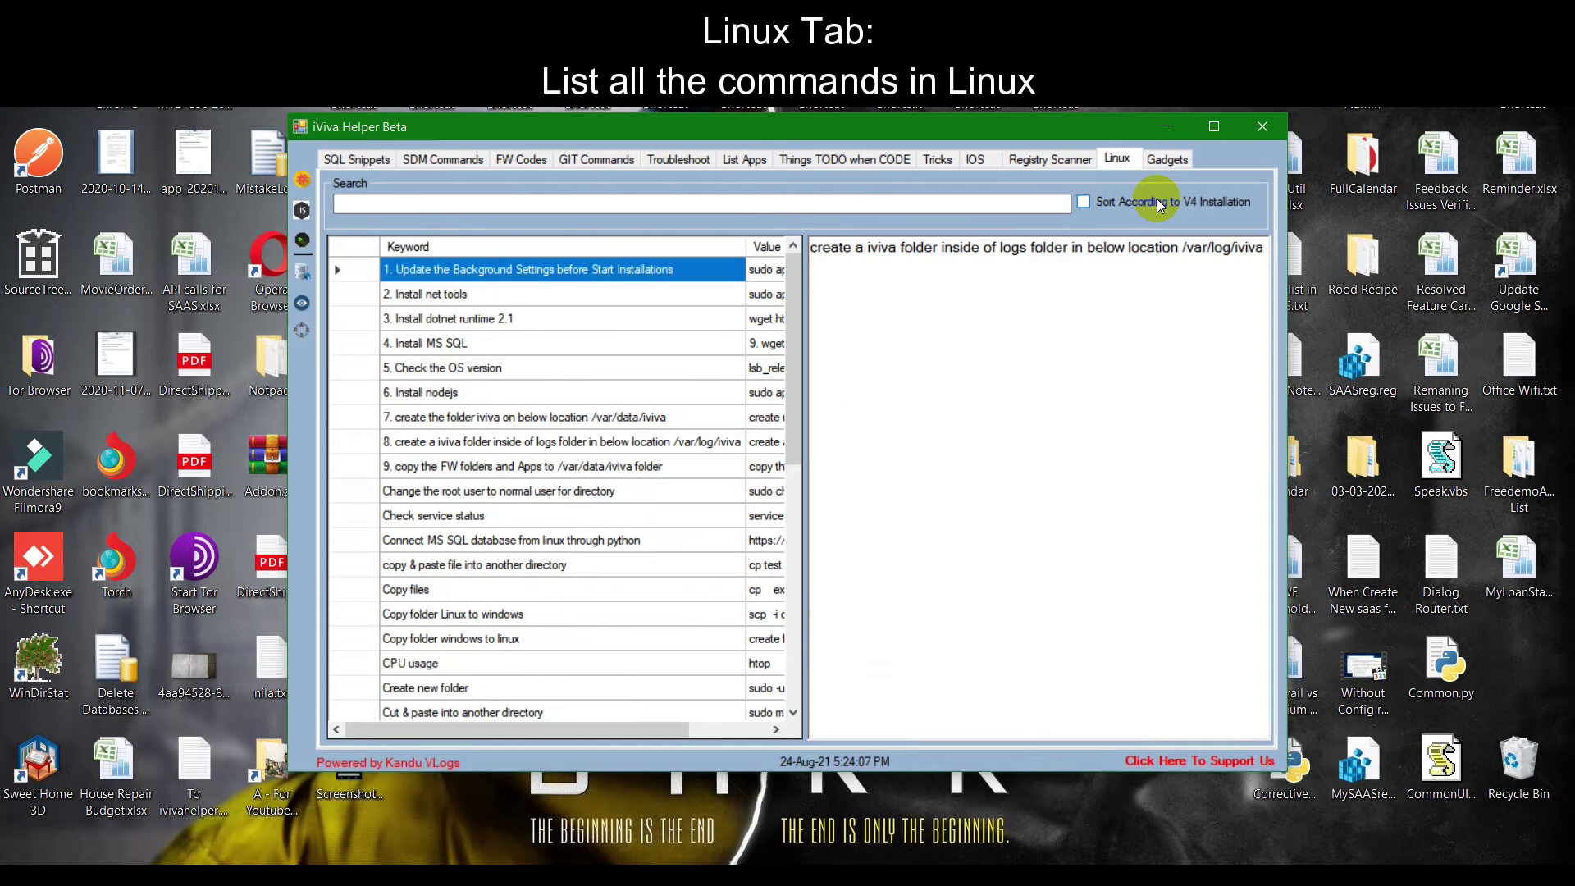
Step: Run the App Roles Map gadget for D:\Eutech\ProductAppset and look through the listed app roles
{"action": "left_click", "coordinate": [1168, 157]}
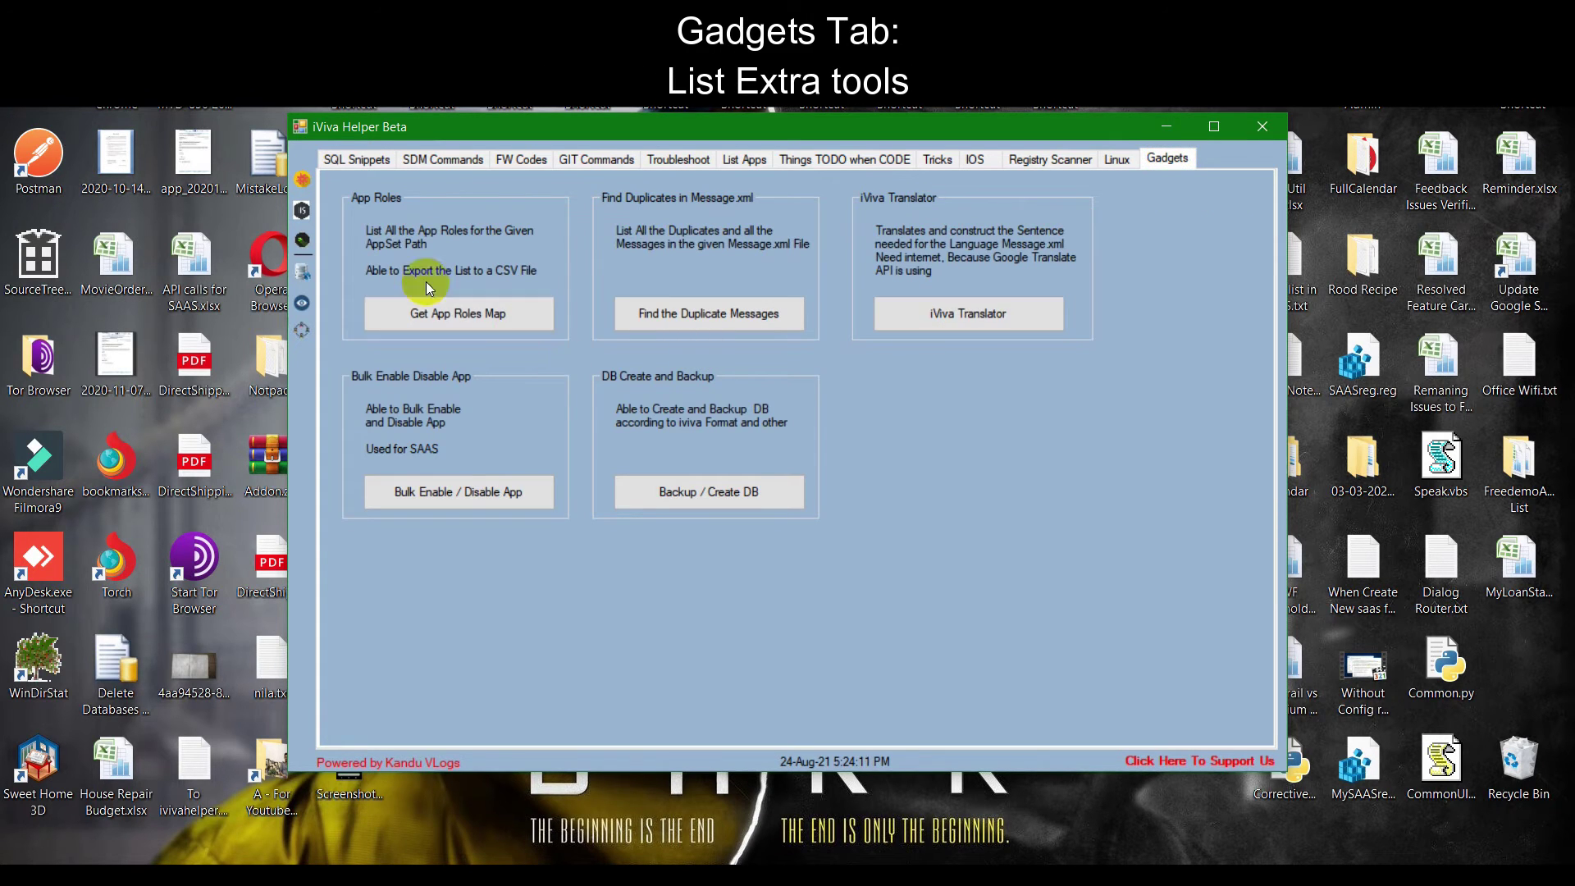
{"action": "left_click", "coordinate": [451, 315]}
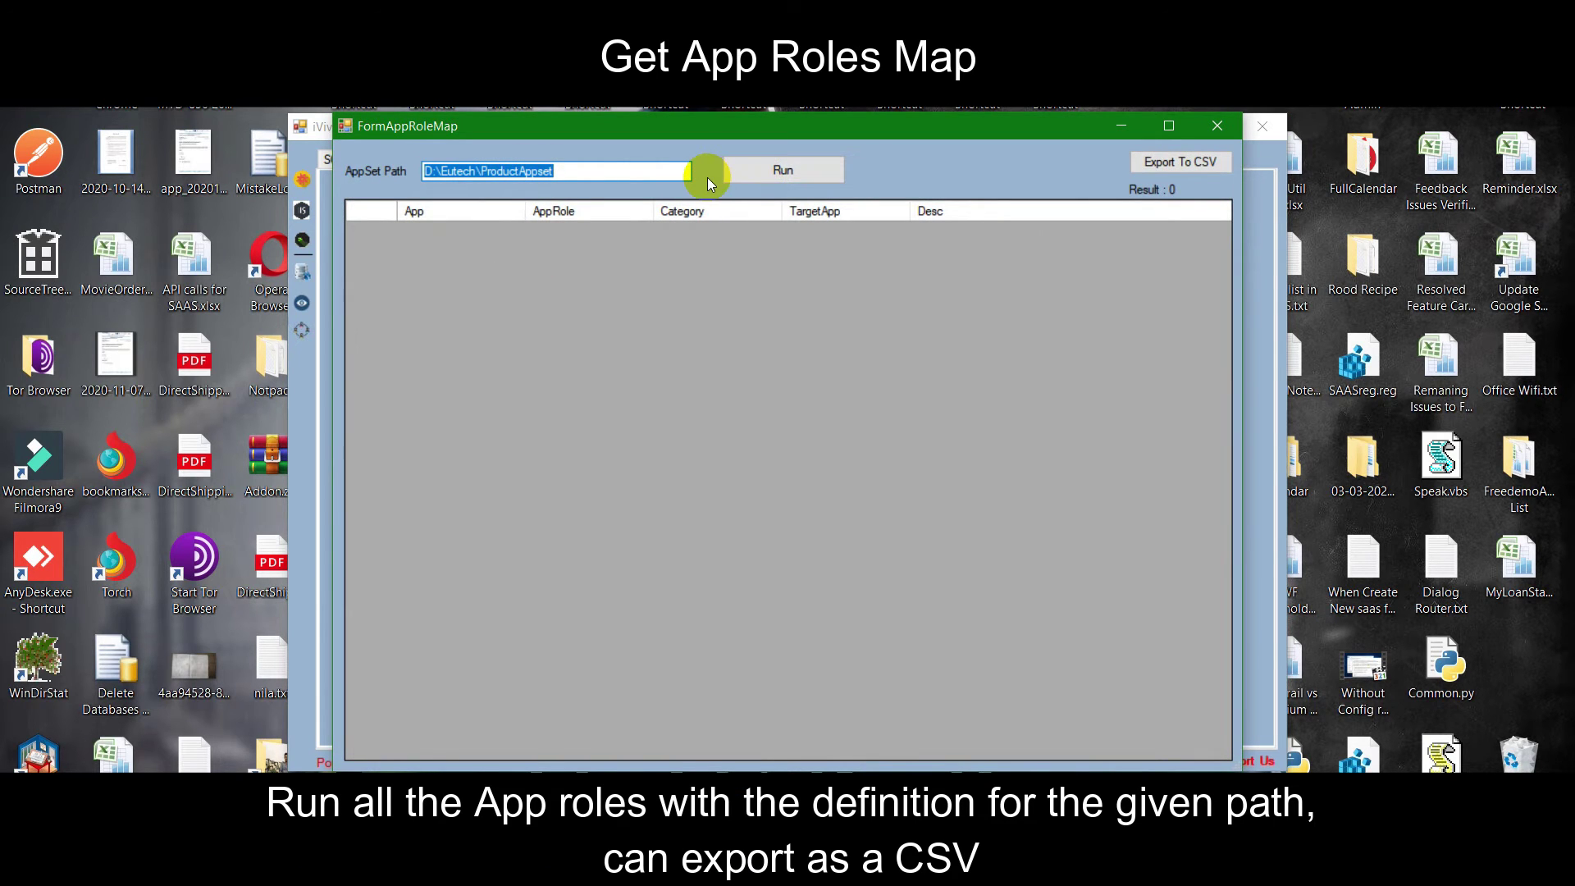
{"action": "left_click", "coordinate": [769, 174]}
{"action": "left_click_drag", "start_coordinate": [1229, 230], "coordinate": [1217, 515]}
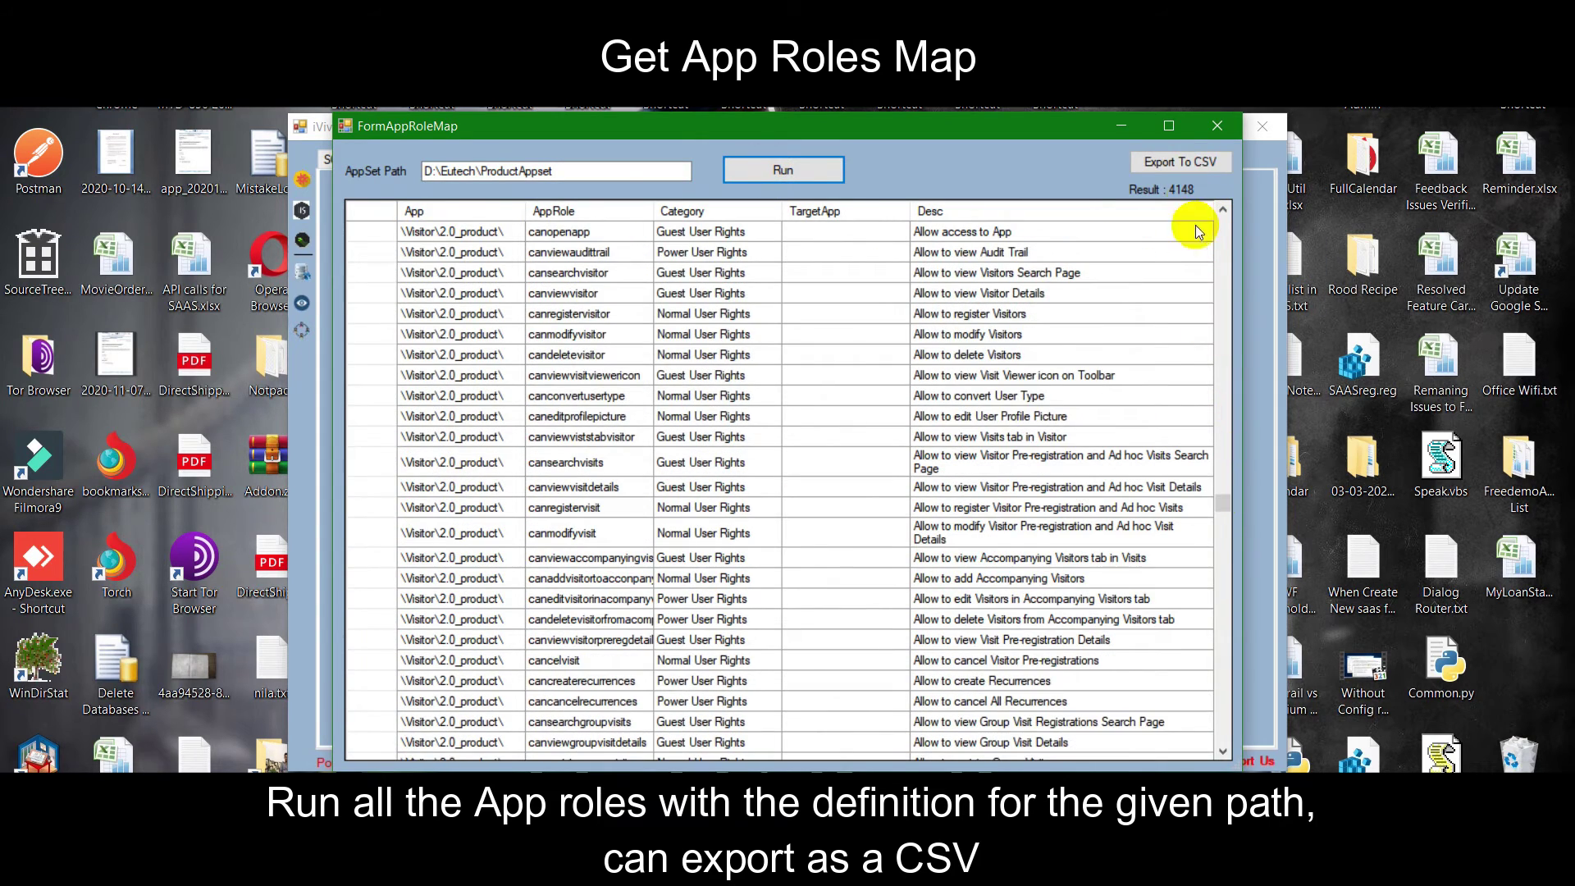
Step: Export the app roles to AppRoleDetails.csv in the Test2 folder, replacing the existing file, and close the role map window
{"action": "left_click", "coordinate": [1184, 162]}
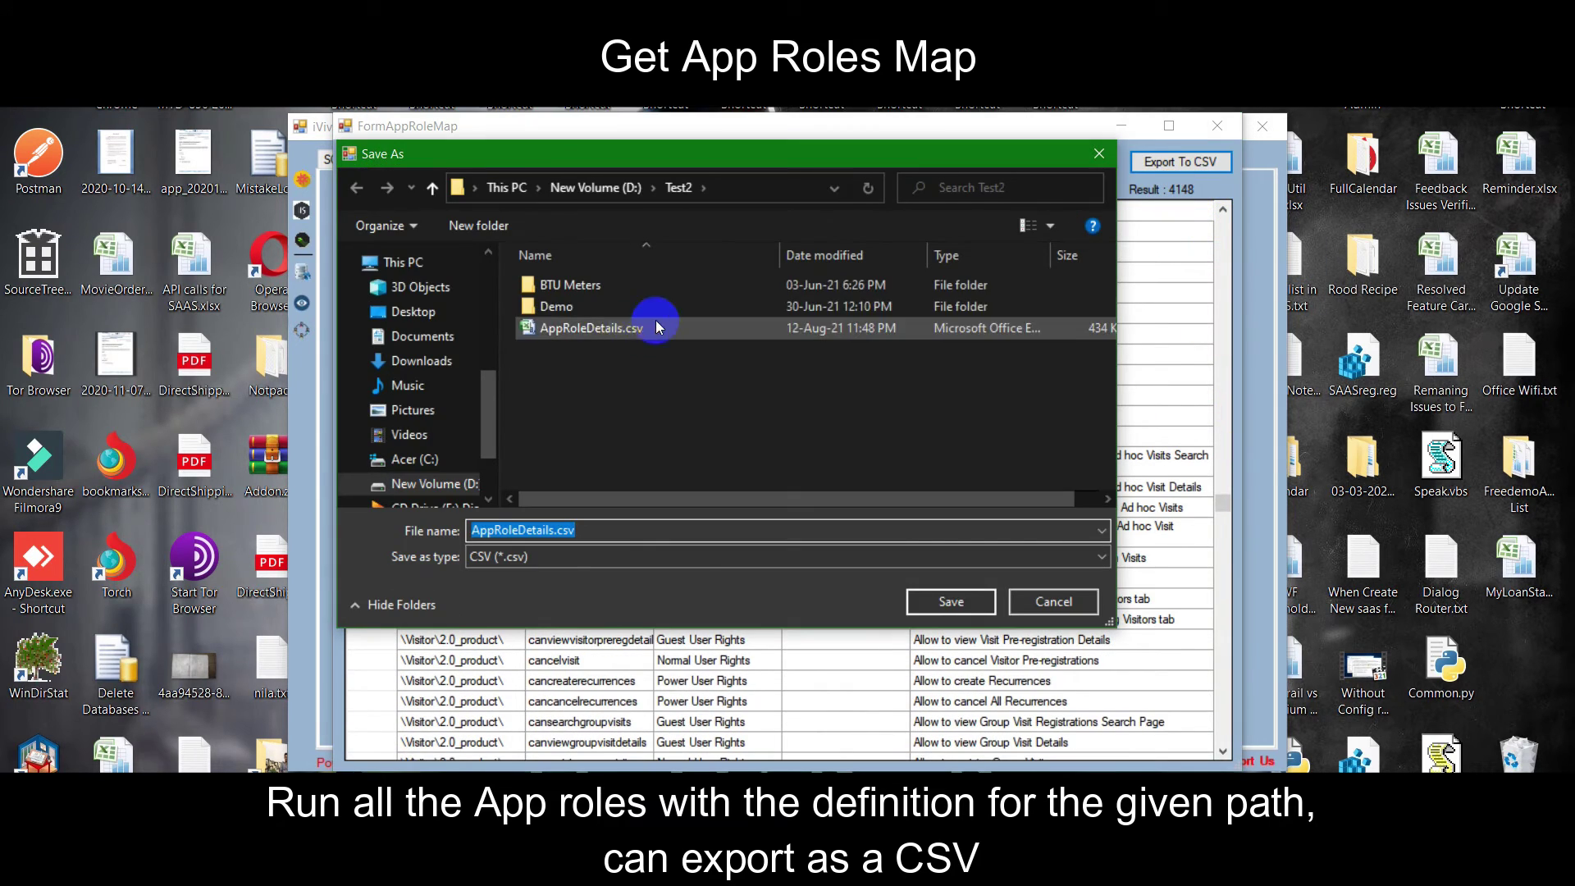
{"action": "left_click", "coordinate": [942, 603]}
{"action": "left_click", "coordinate": [925, 459]}
{"action": "left_click", "coordinate": [833, 513]}
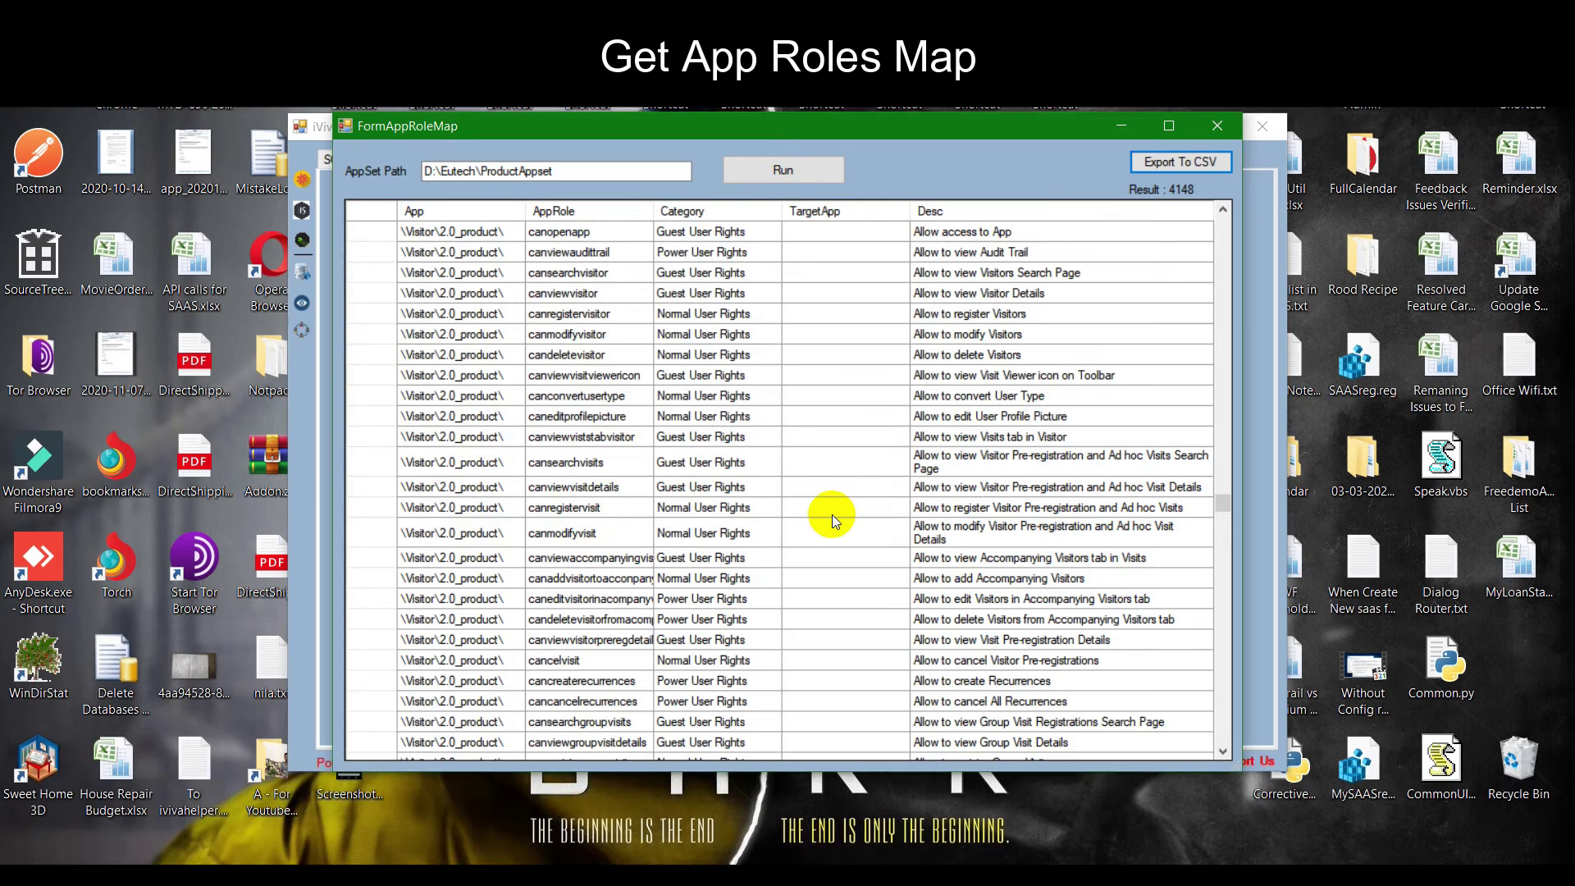
{"action": "left_click", "coordinate": [1219, 126]}
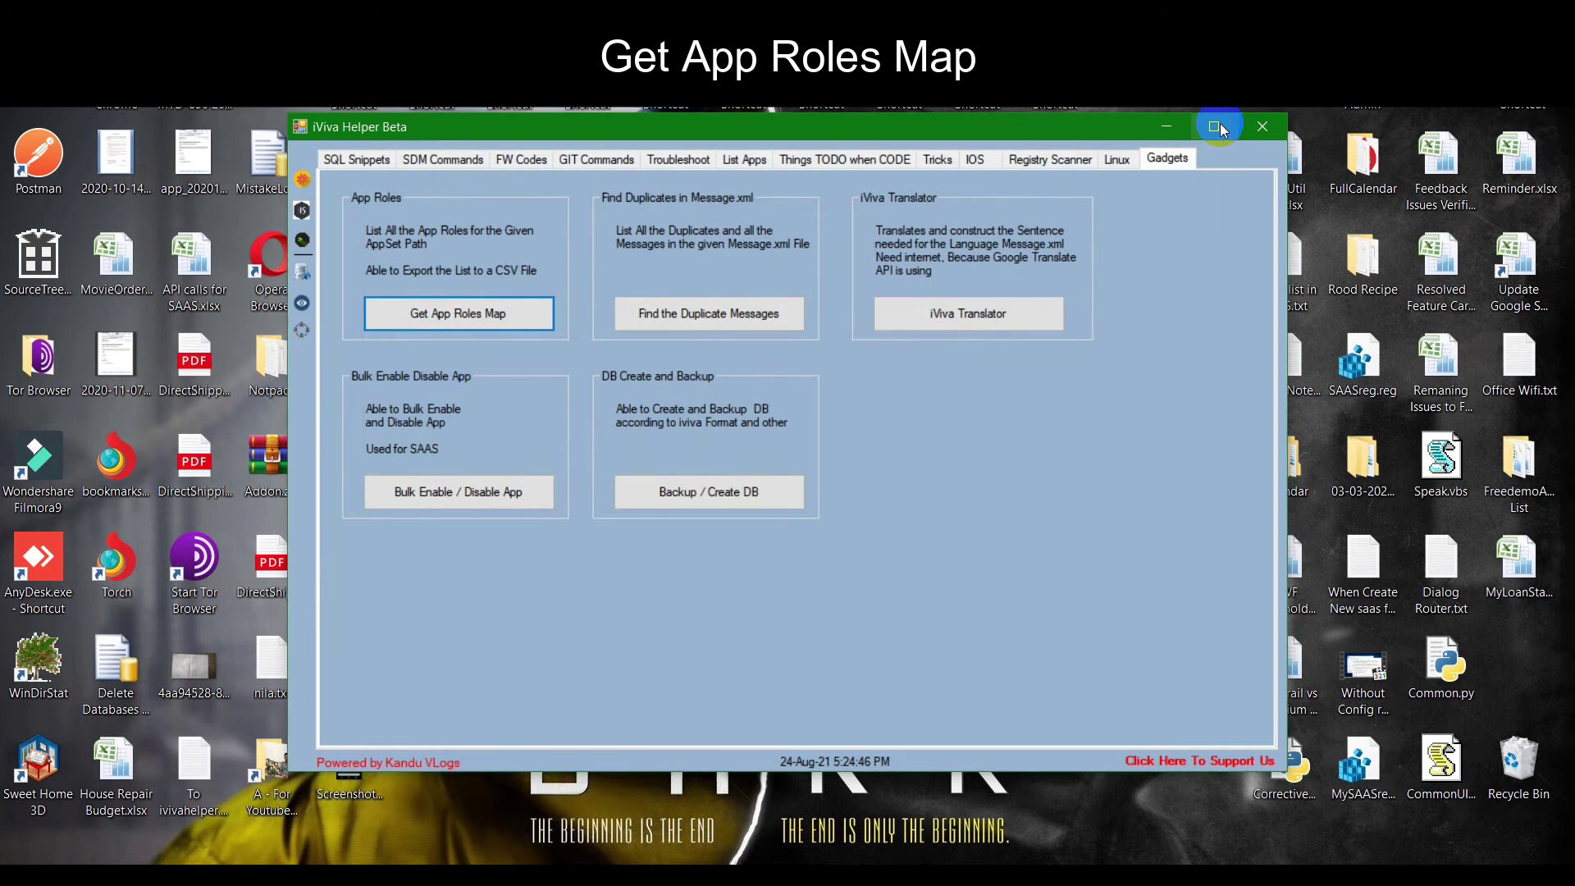
Step: Open the duplicate messages gadget and load D:\Eutech\ProductAppset\Asset\2.0_product\Messages.xml as the message file
{"action": "left_click", "coordinate": [712, 320]}
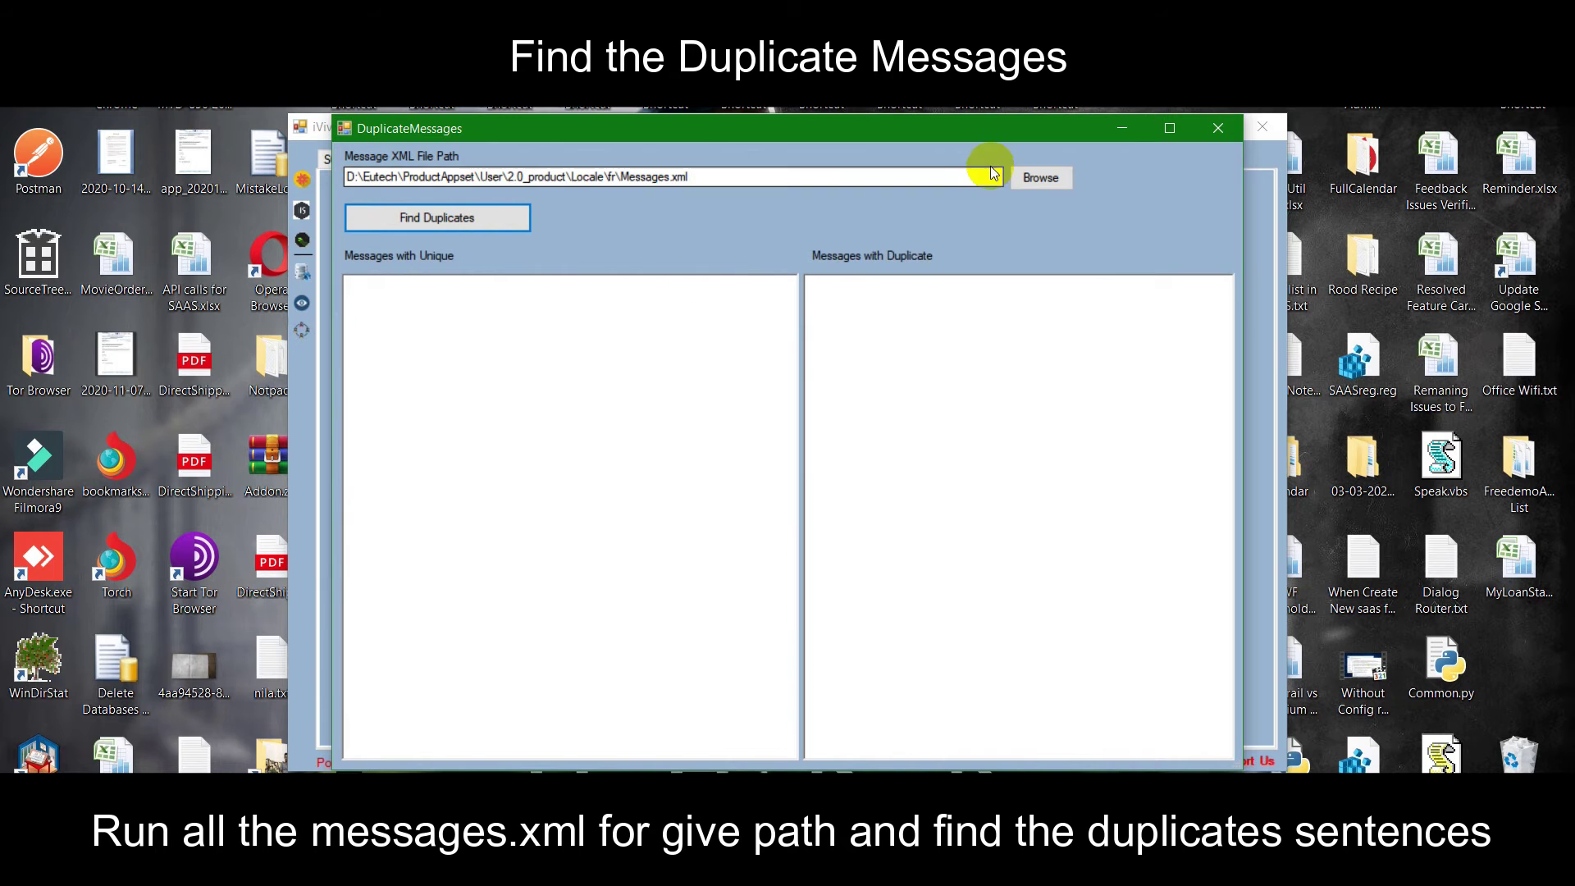
{"action": "left_click", "coordinate": [1047, 178]}
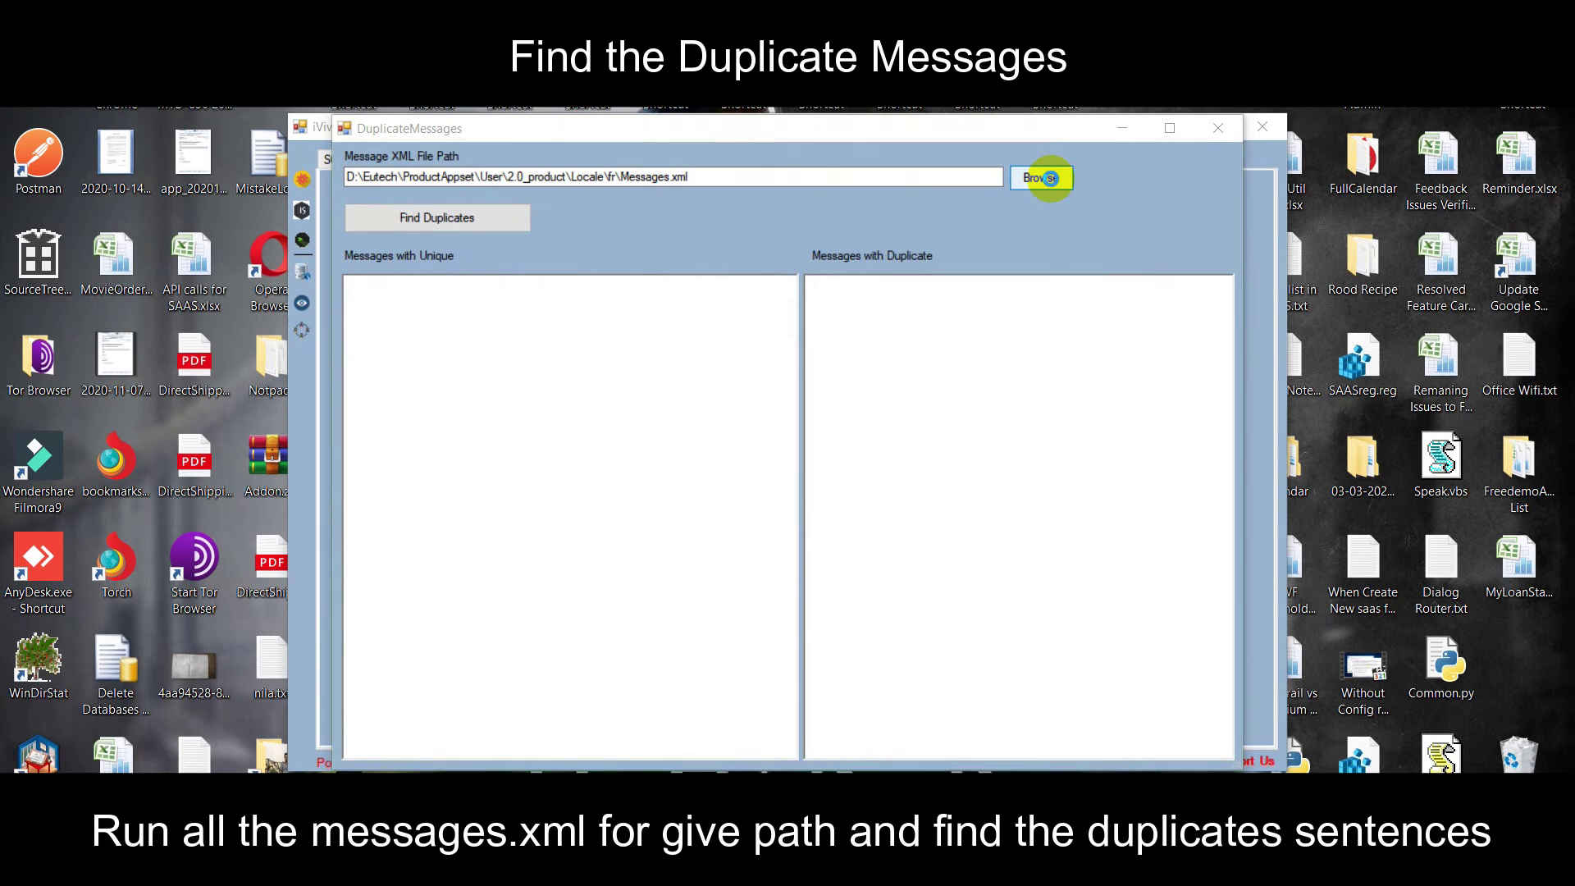
{"action": "left_click", "coordinate": [595, 188]}
{"action": "double_click", "coordinate": [573, 319]}
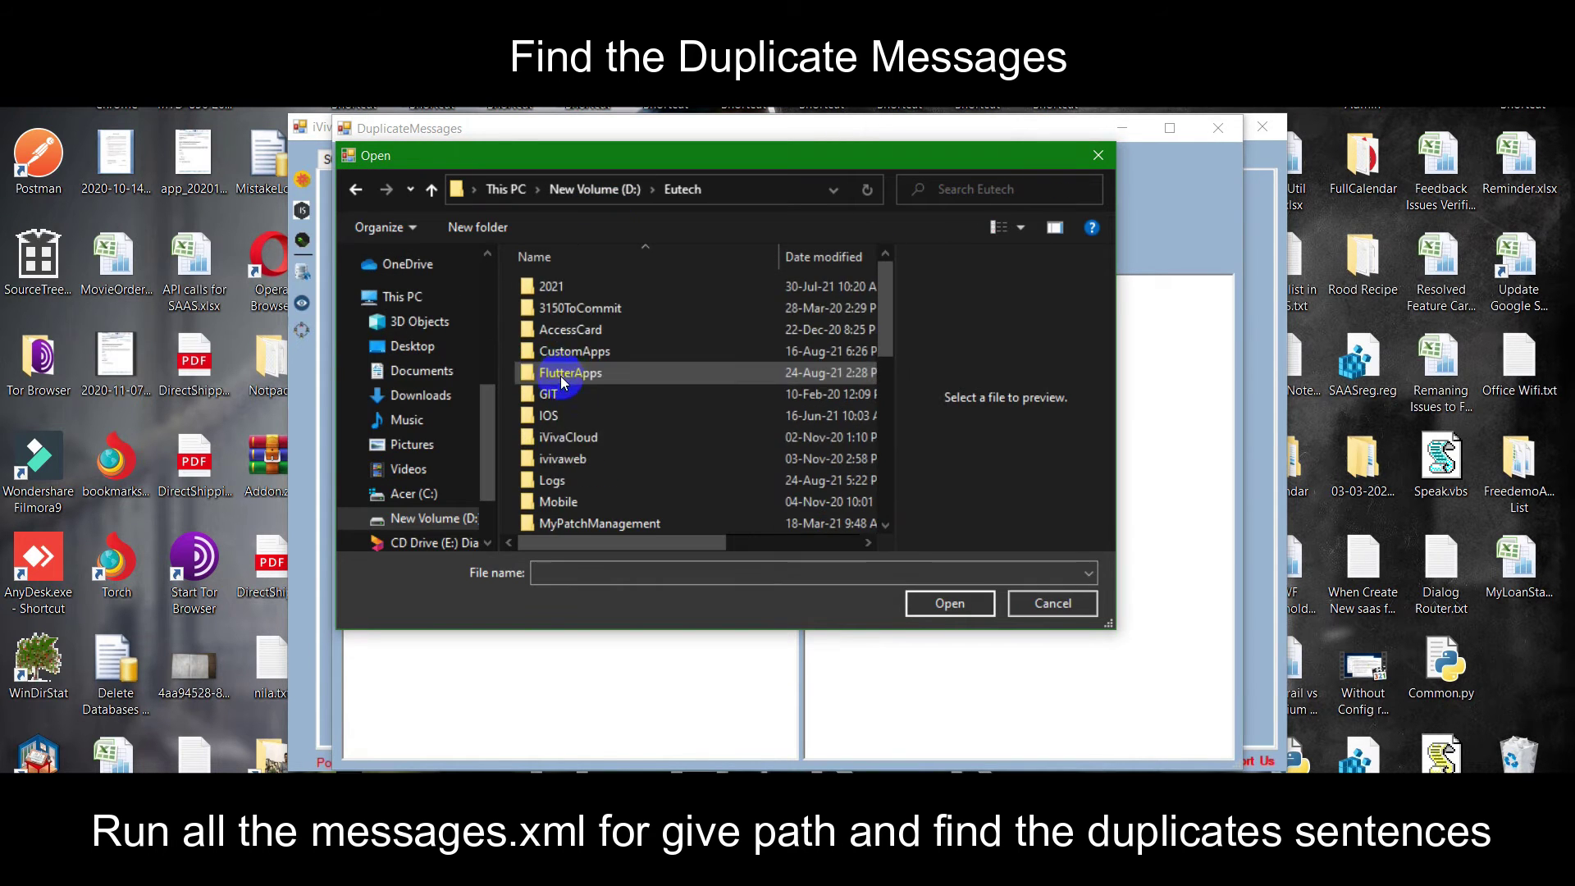
{"action": "scroll", "coordinate": [566, 410], "scroll_direction": "down", "scroll_amount": 2}
{"action": "double_click", "coordinate": [583, 494]}
{"action": "double_click", "coordinate": [566, 374]}
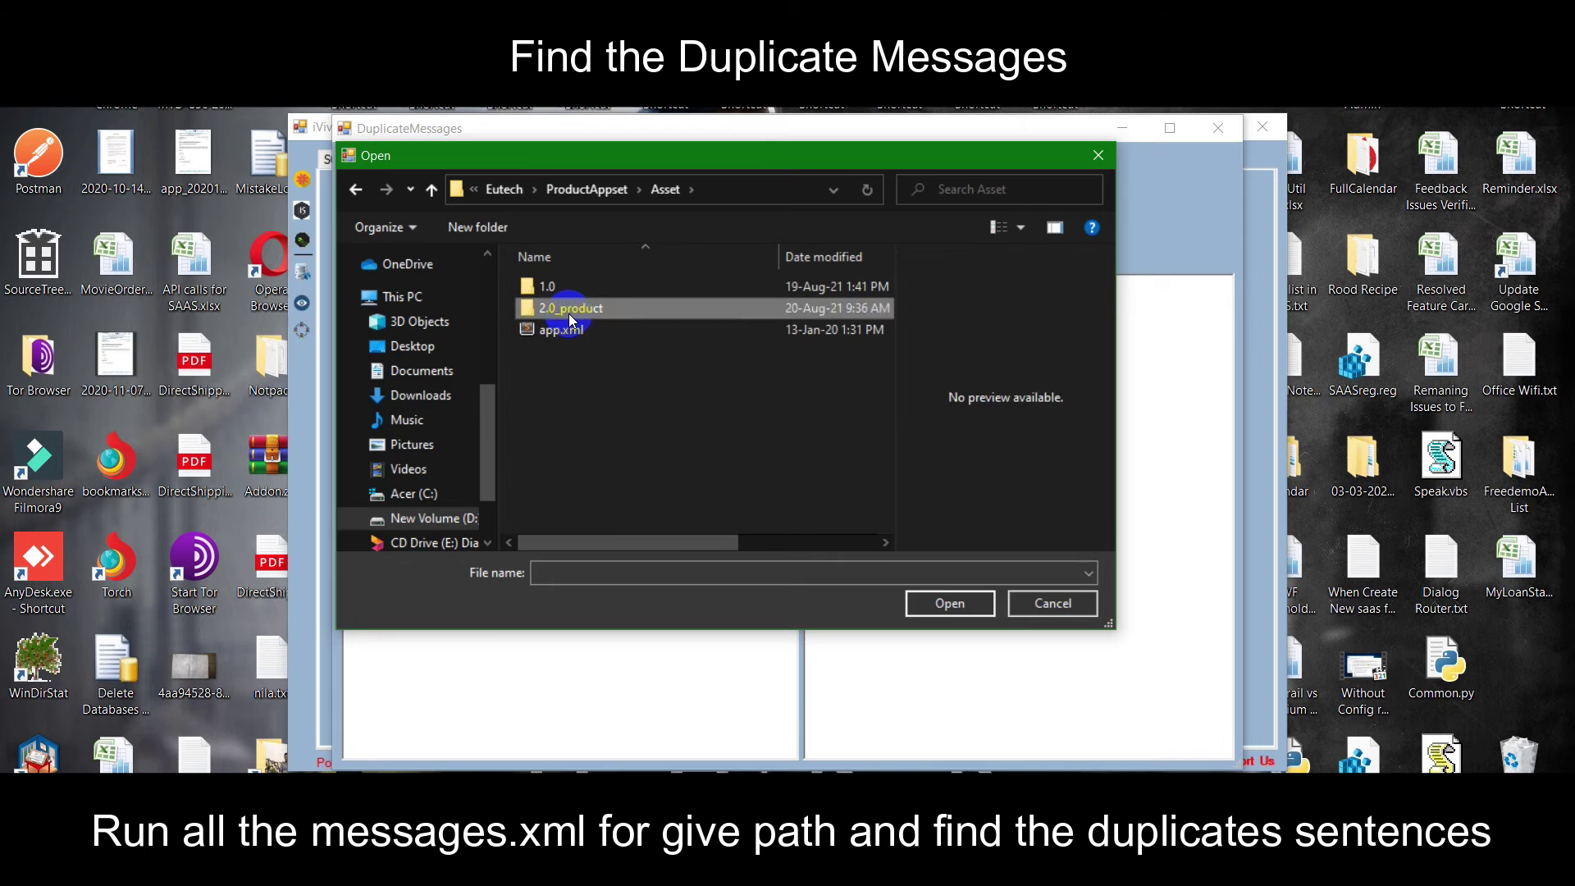
{"action": "double_click", "coordinate": [570, 310]}
{"action": "left_click_drag", "start_coordinate": [645, 156], "coordinate": [644, 232]}
{"action": "scroll", "coordinate": [574, 582], "scroll_direction": "down", "scroll_amount": 3}
{"action": "left_click", "coordinate": [593, 576]}
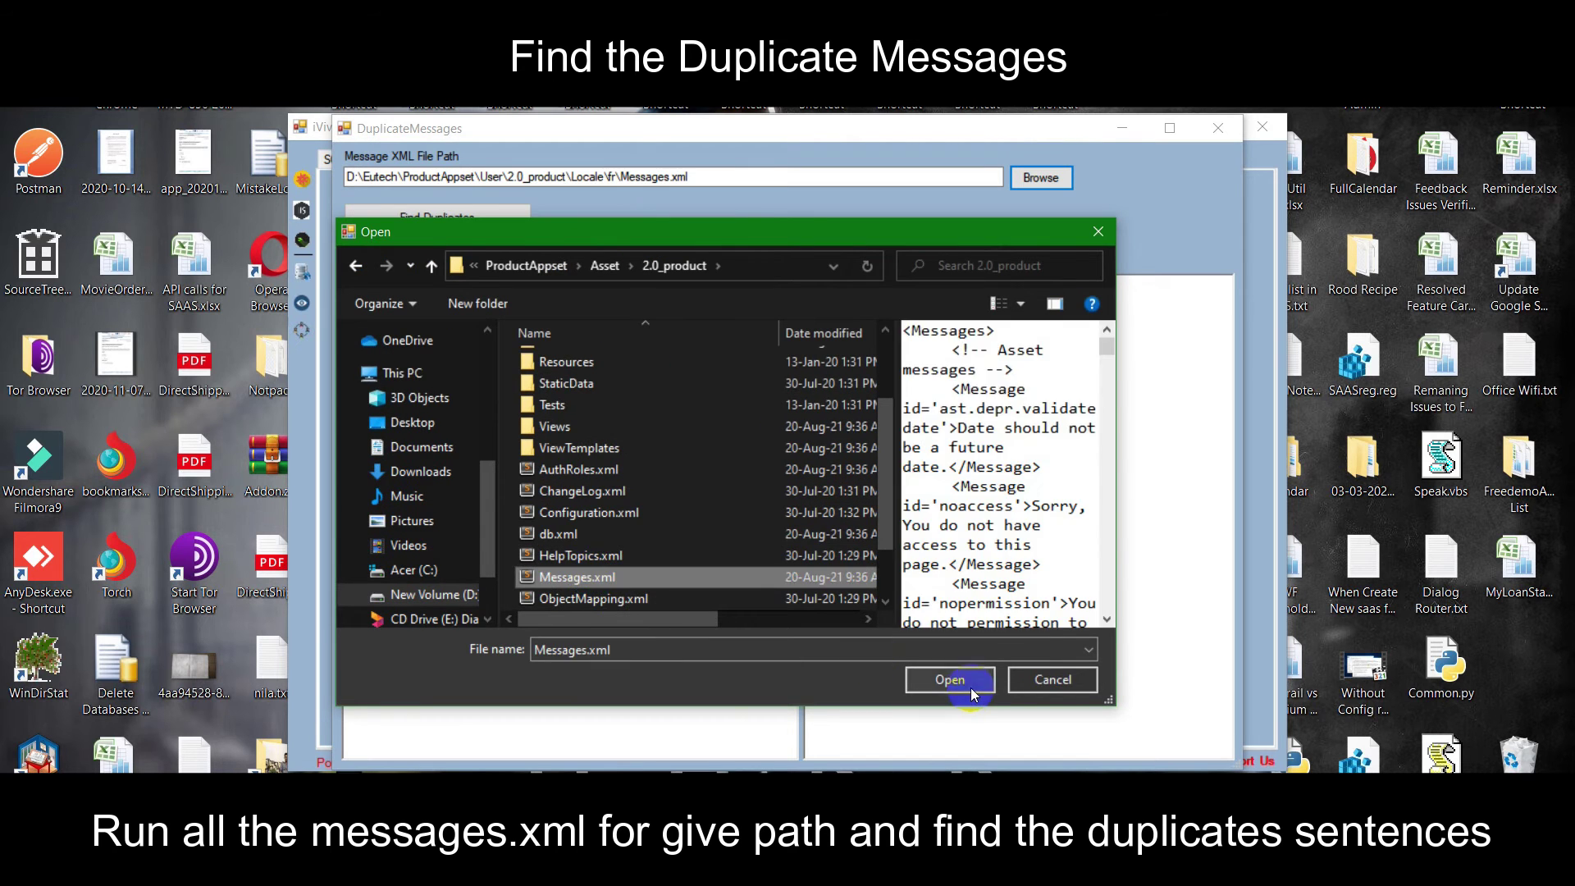
{"action": "left_click", "coordinate": [950, 680]}
Step: Find the duplicates in the Asset messages file, look through the unique messages, and close the duplicate messages window
{"action": "left_click", "coordinate": [478, 220]}
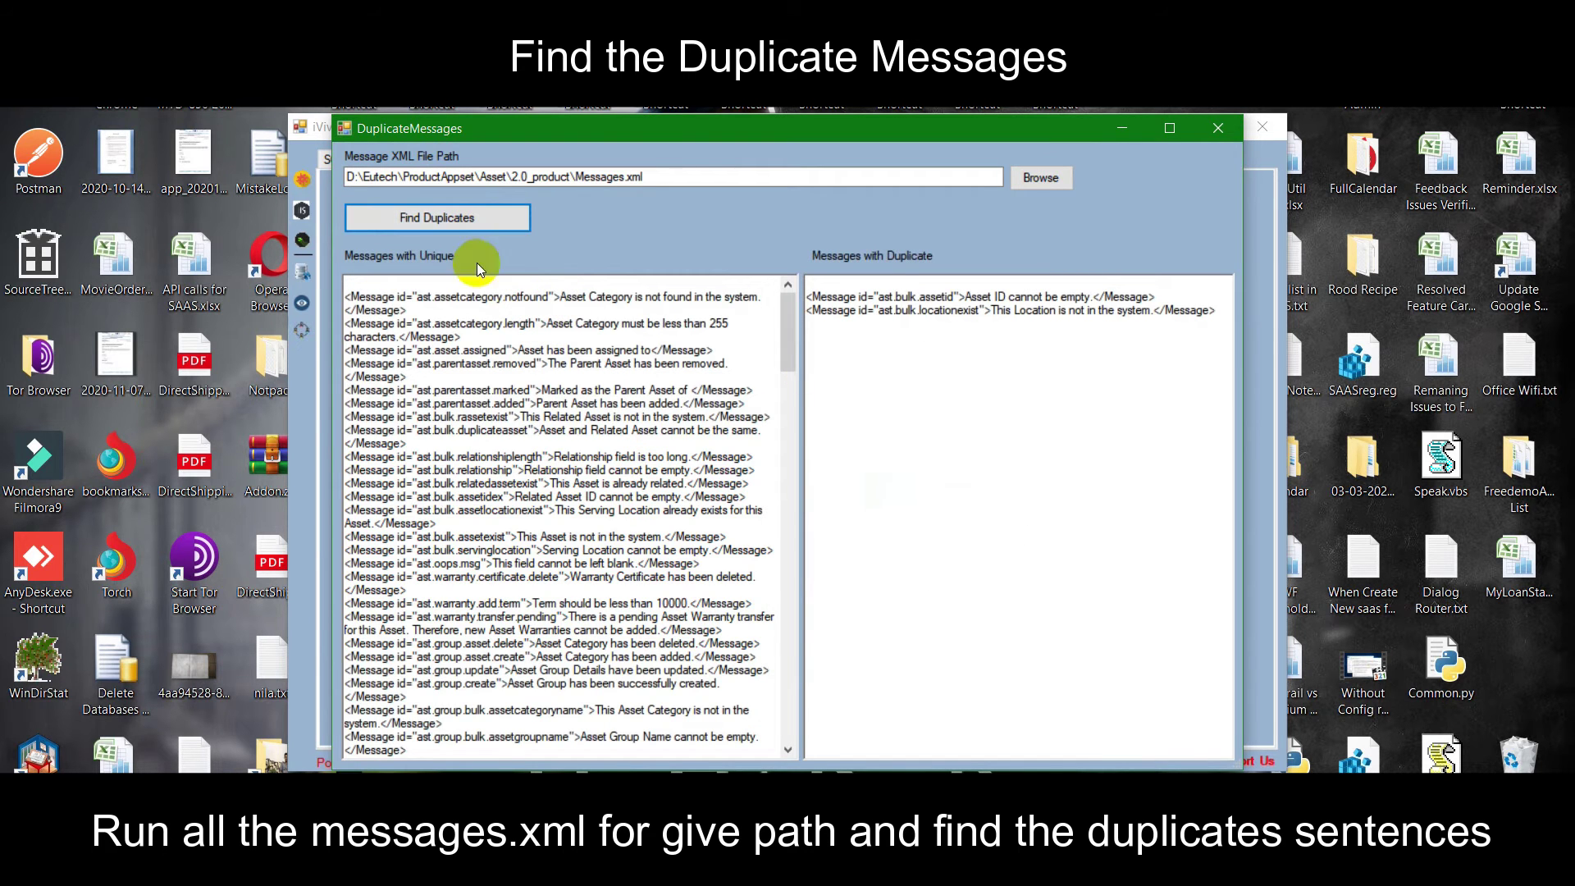
{"action": "left_click", "coordinate": [660, 377]}
{"action": "scroll", "coordinate": [648, 393], "scroll_direction": "down", "scroll_amount": 9}
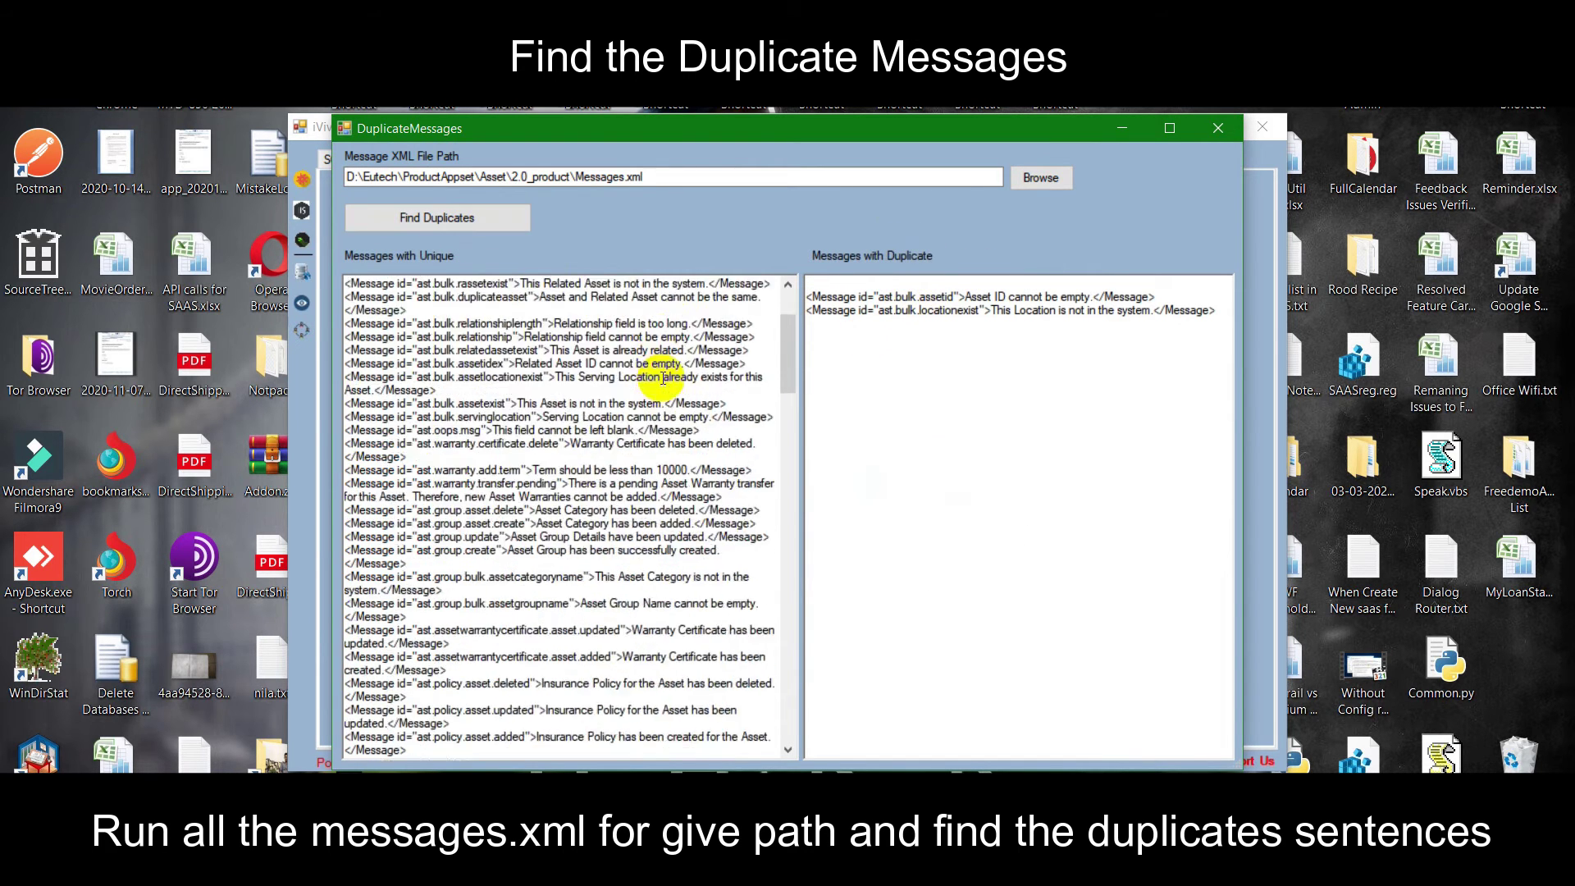
{"action": "left_click", "coordinate": [1212, 132]}
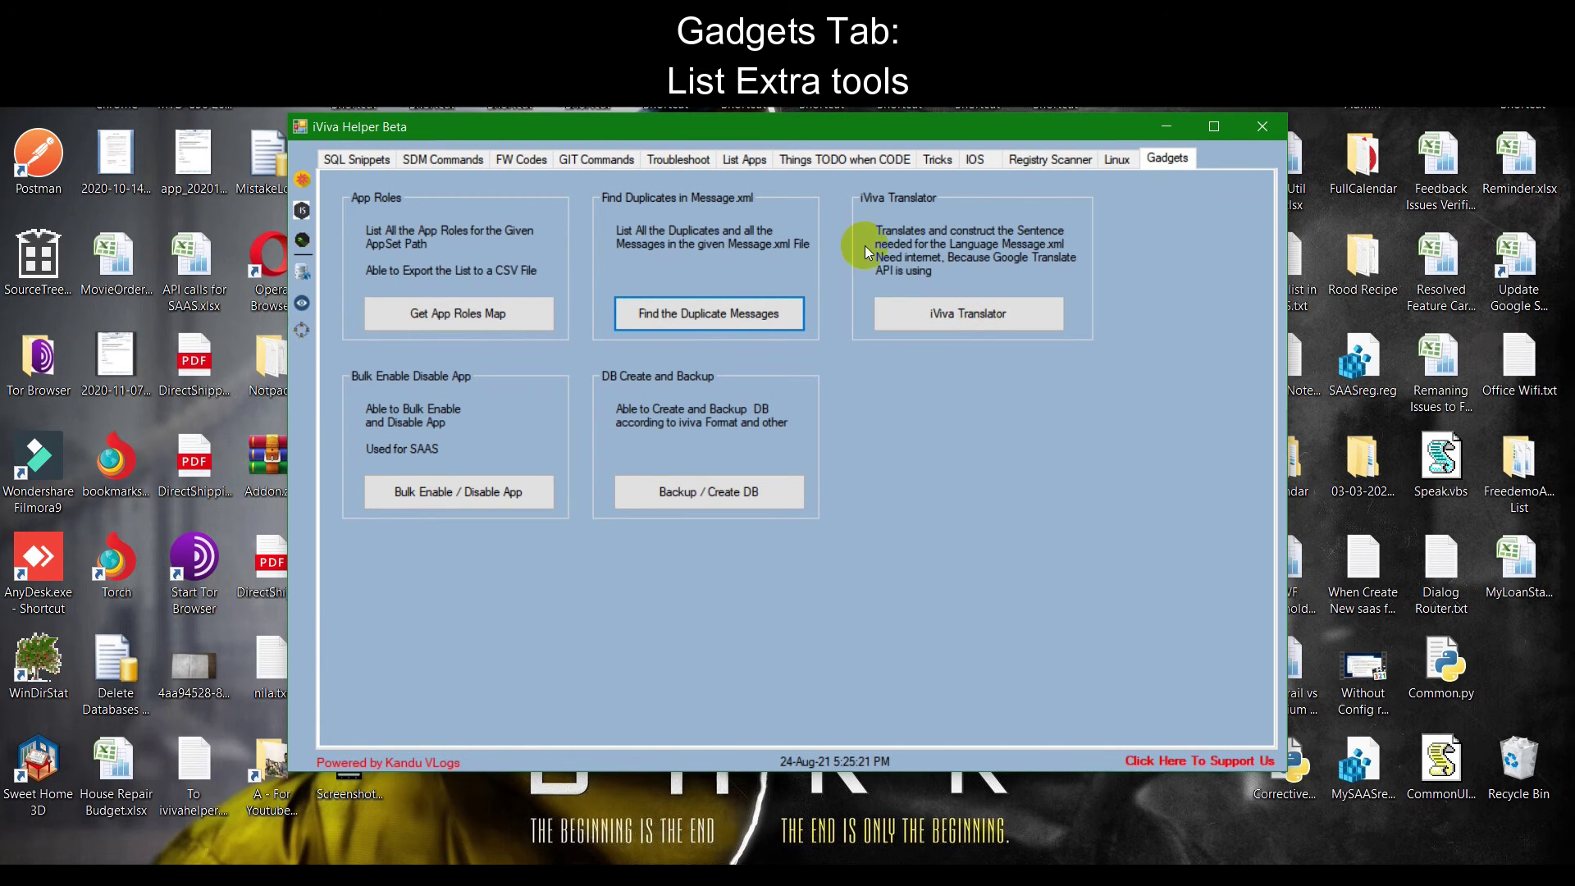
Step: Open the iViva Translator, look over the target languages, and translate "Hello" into French
{"action": "left_click", "coordinate": [942, 317]}
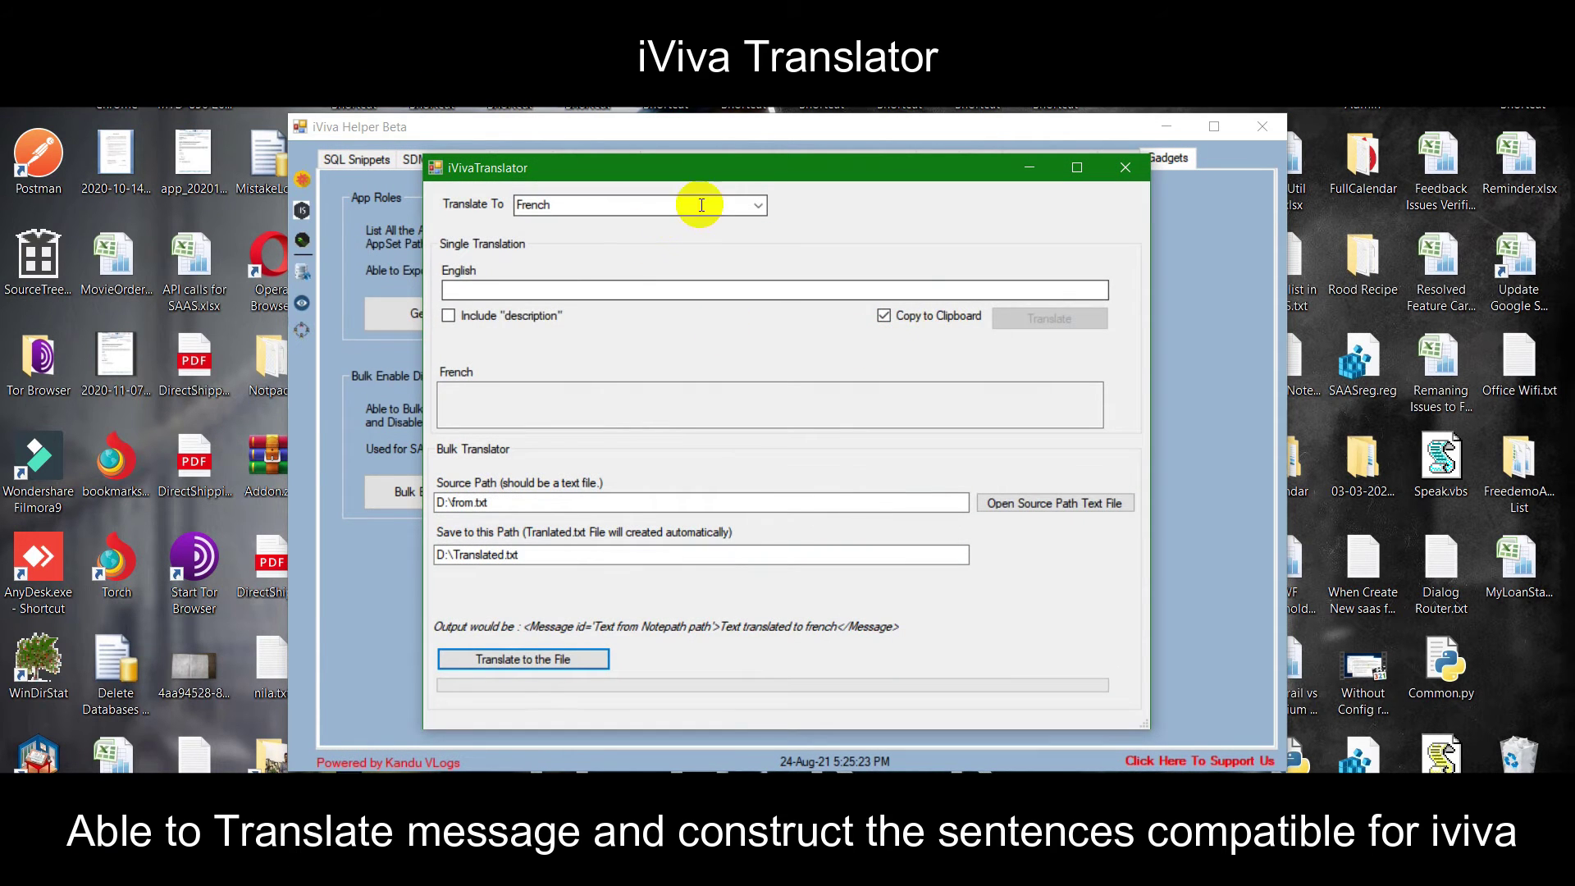
{"action": "left_click", "coordinate": [758, 206]}
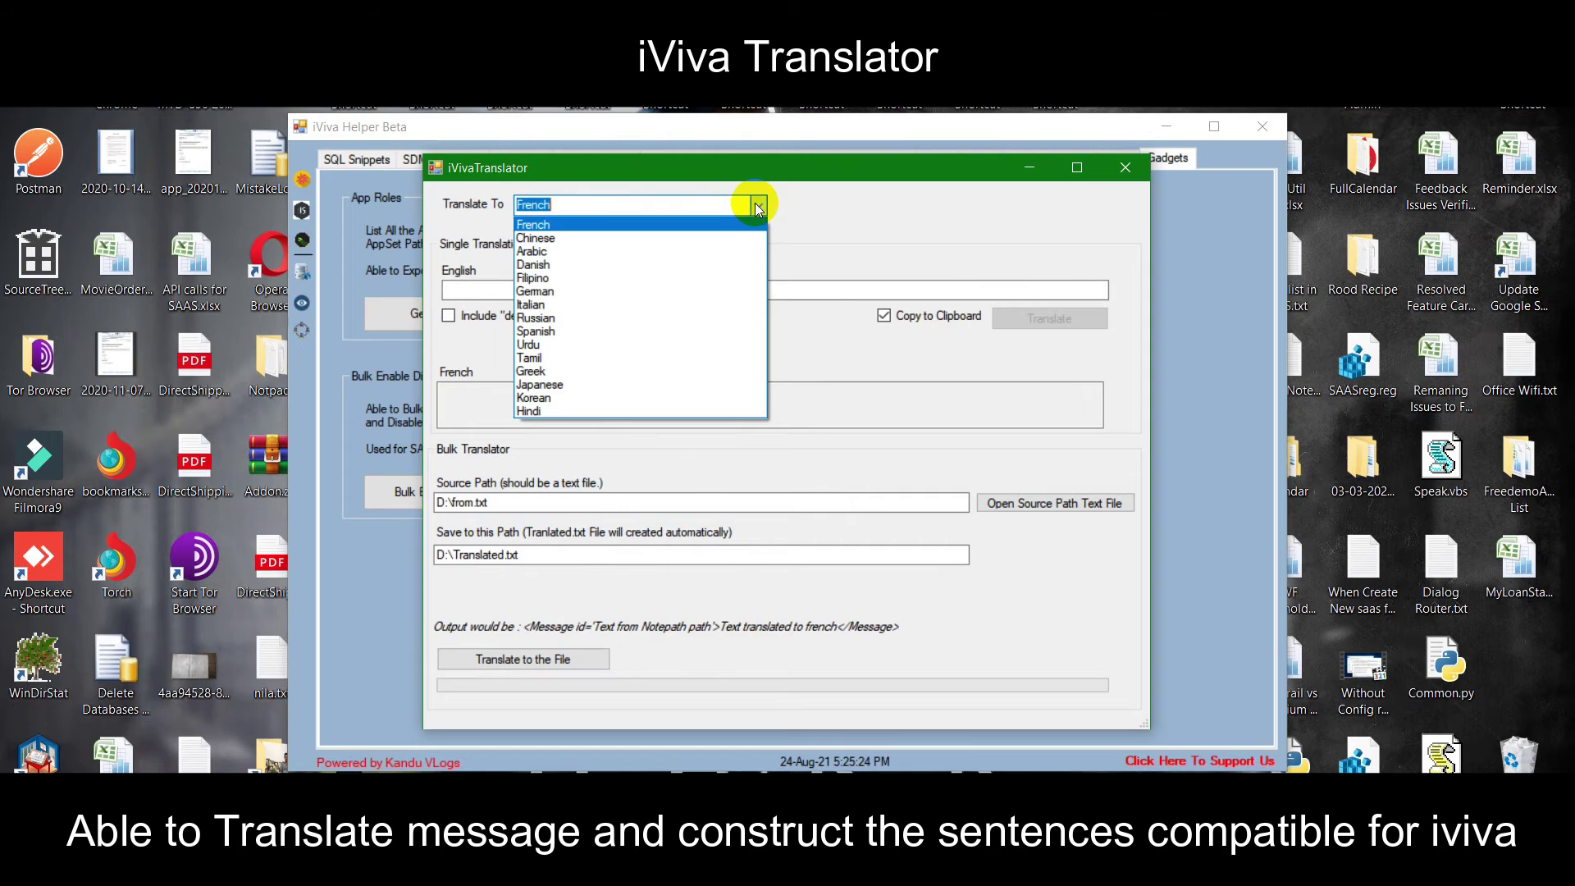
{"action": "left_click", "coordinate": [842, 244]}
{"action": "left_click", "coordinate": [693, 290]}
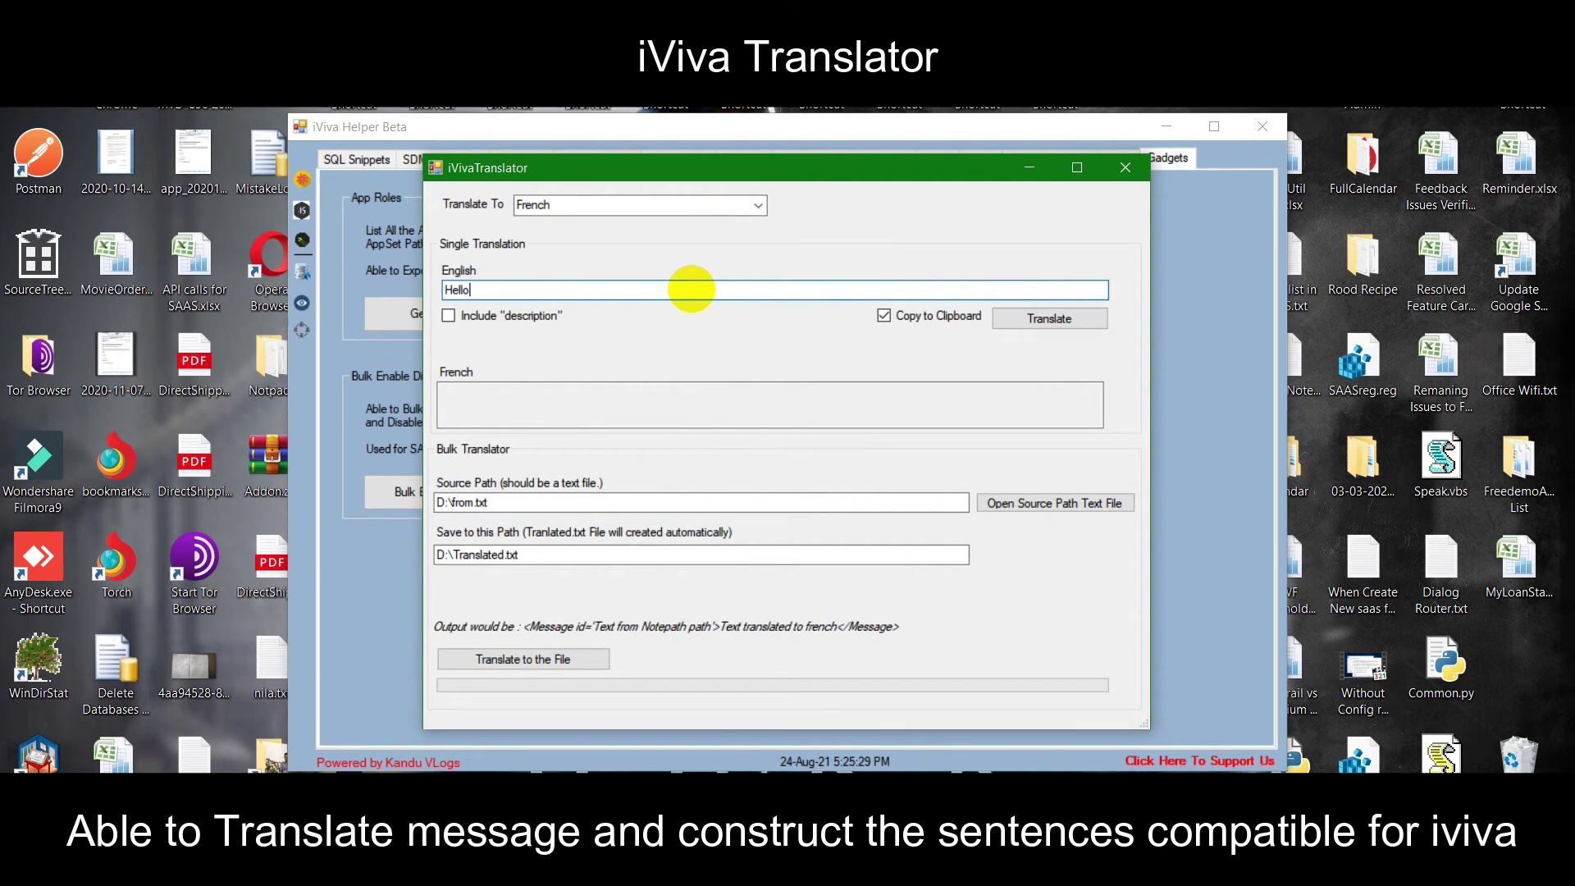
{"action": "left_click", "coordinate": [1045, 325]}
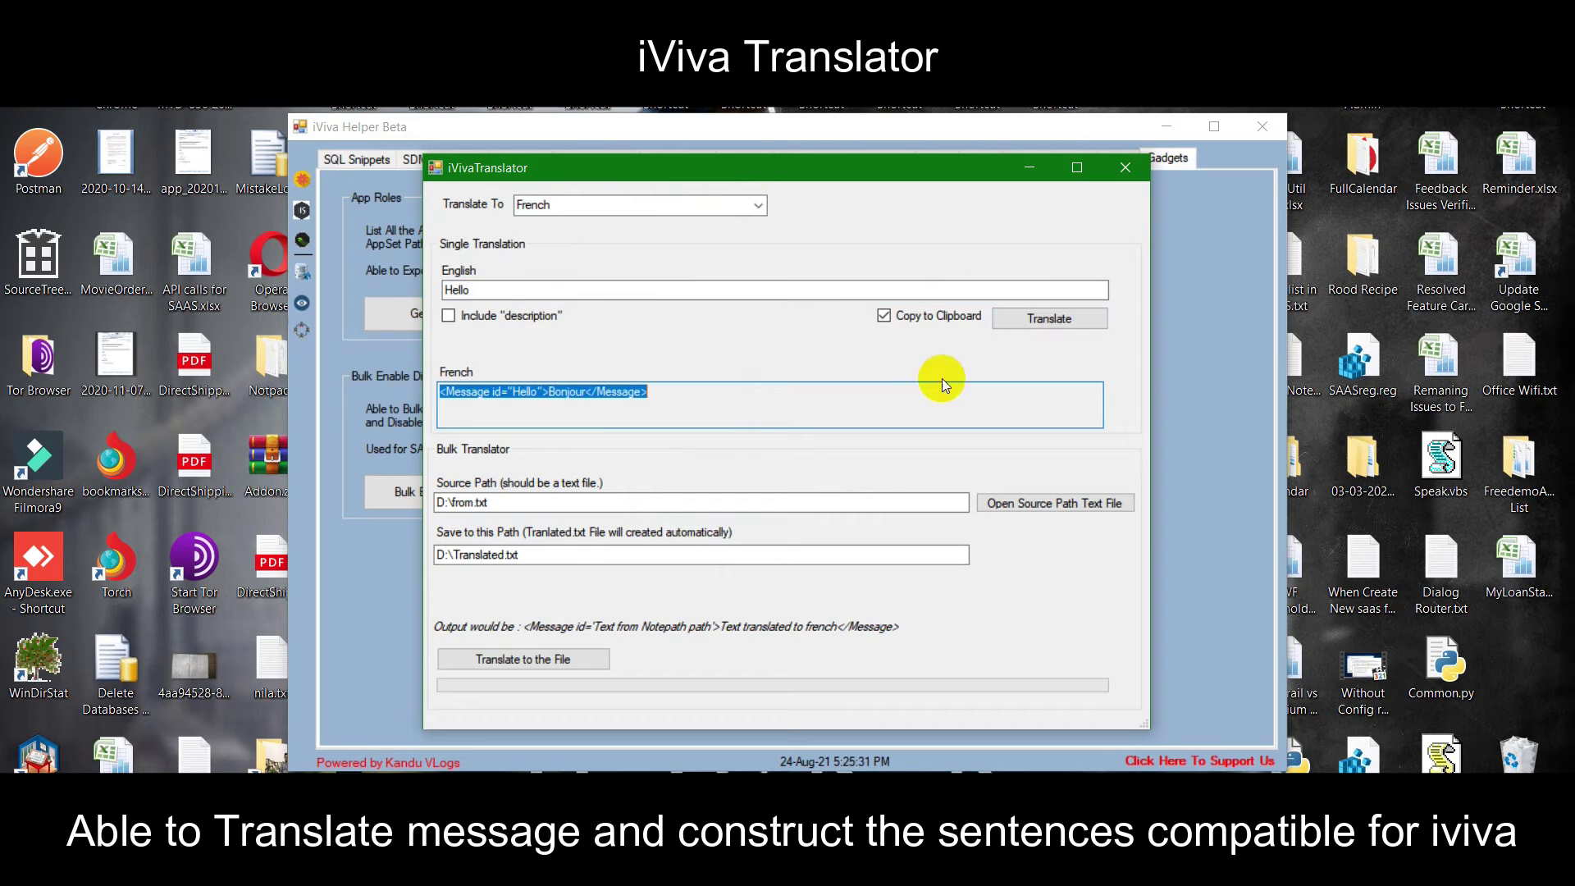
Step: Include the description with the id h.ie and translate "Hello" into French again
{"action": "left_click", "coordinate": [448, 316]}
{"action": "left_click", "coordinate": [638, 318]}
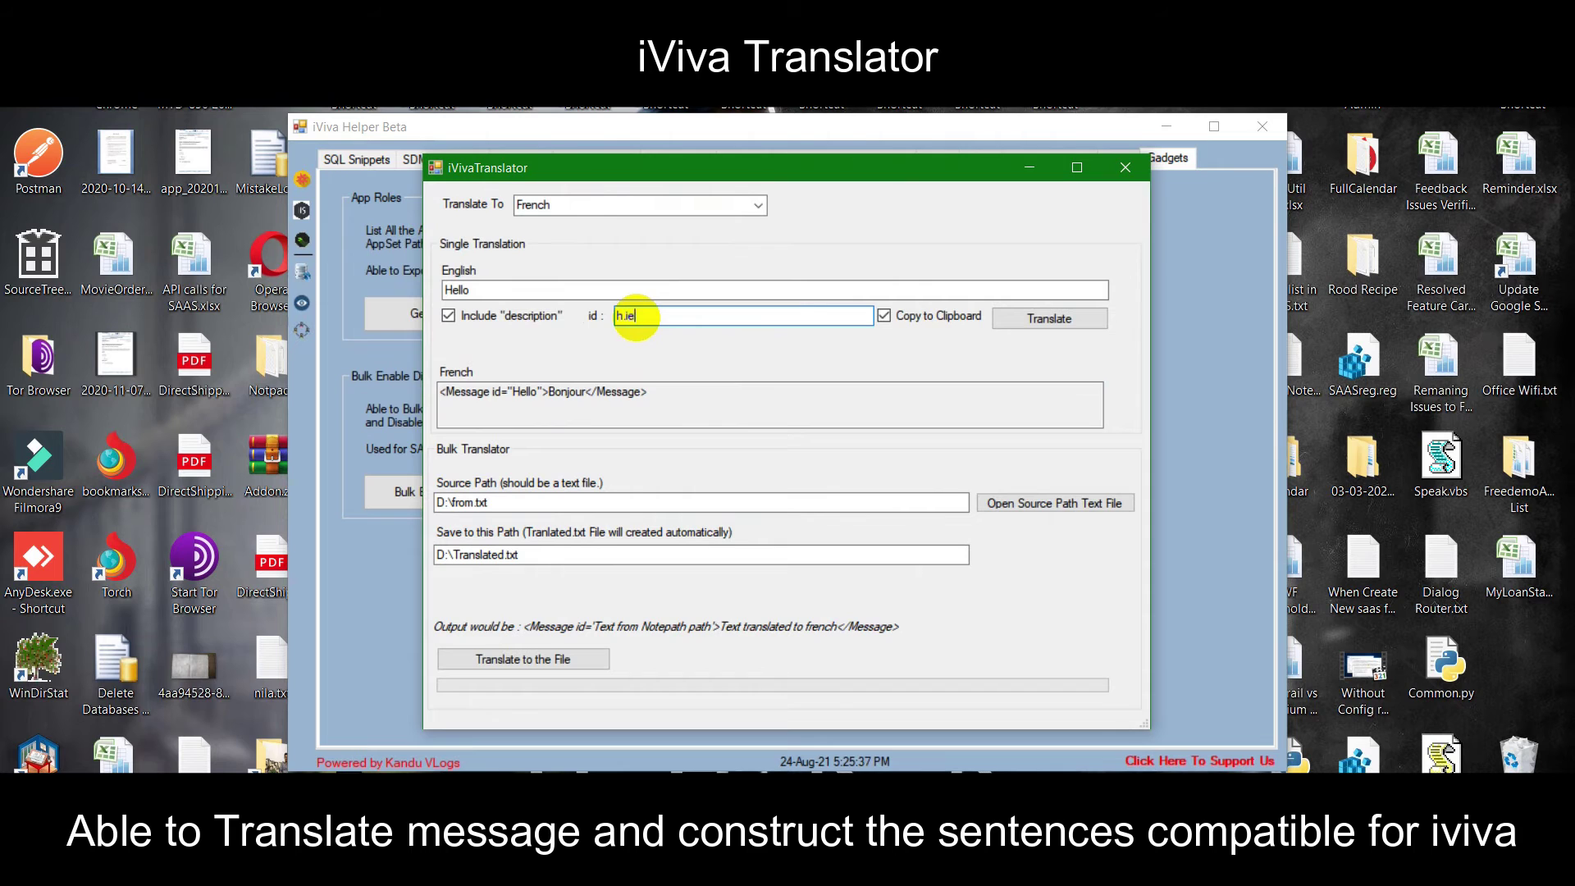
{"action": "type", "text": "h.ie"}
{"action": "left_click", "coordinate": [1026, 322]}
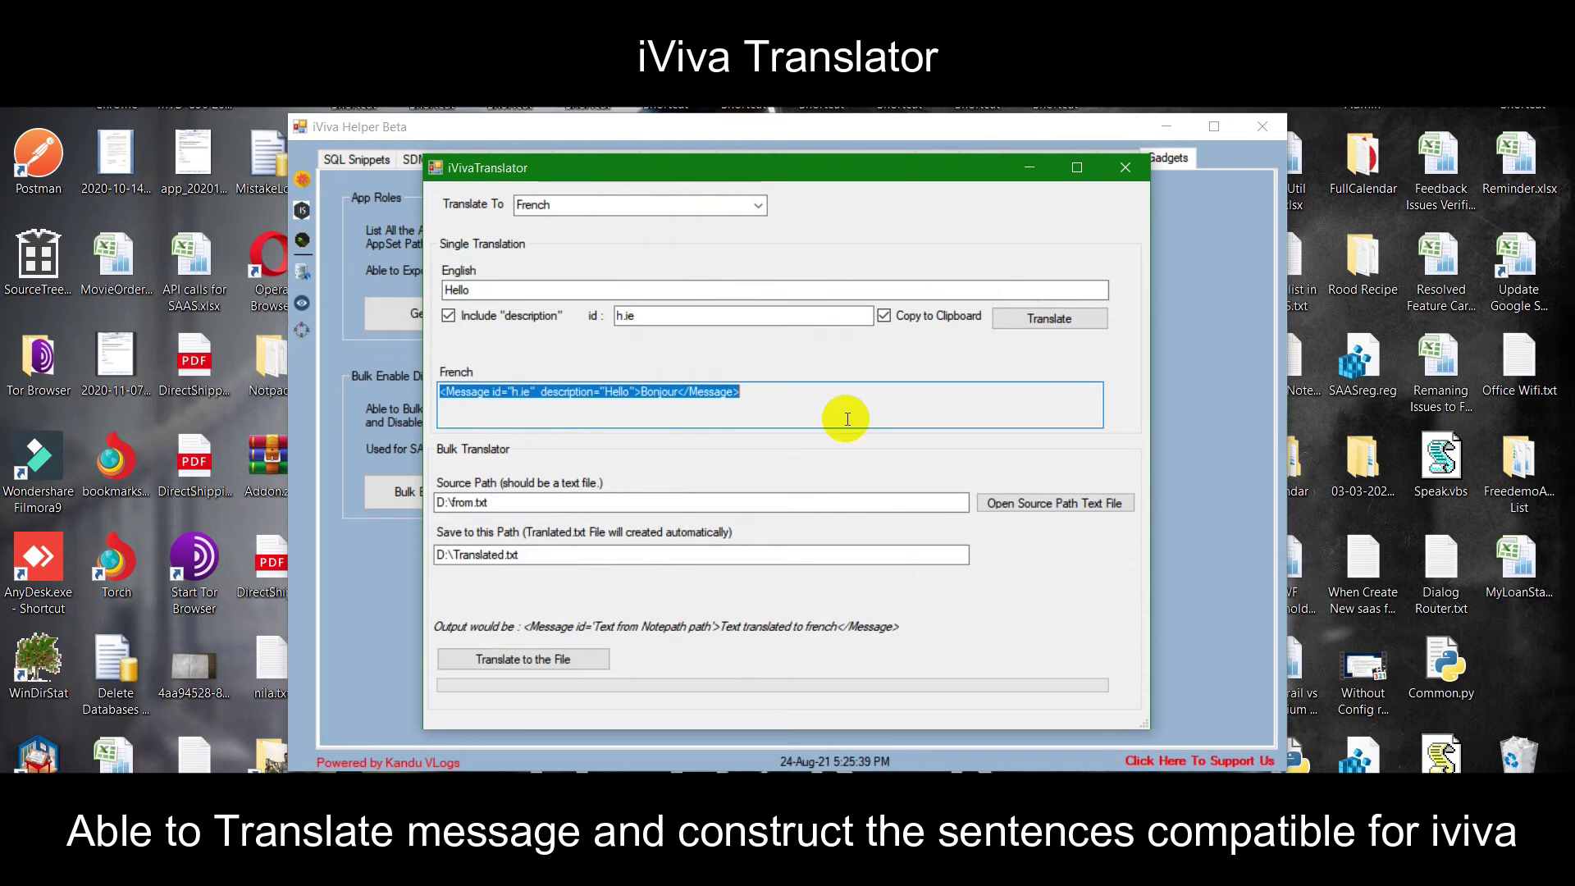
Step: Change the target language to Tamil and translate "Hello" with the id h.ie and its description included
{"action": "left_click", "coordinate": [658, 414]}
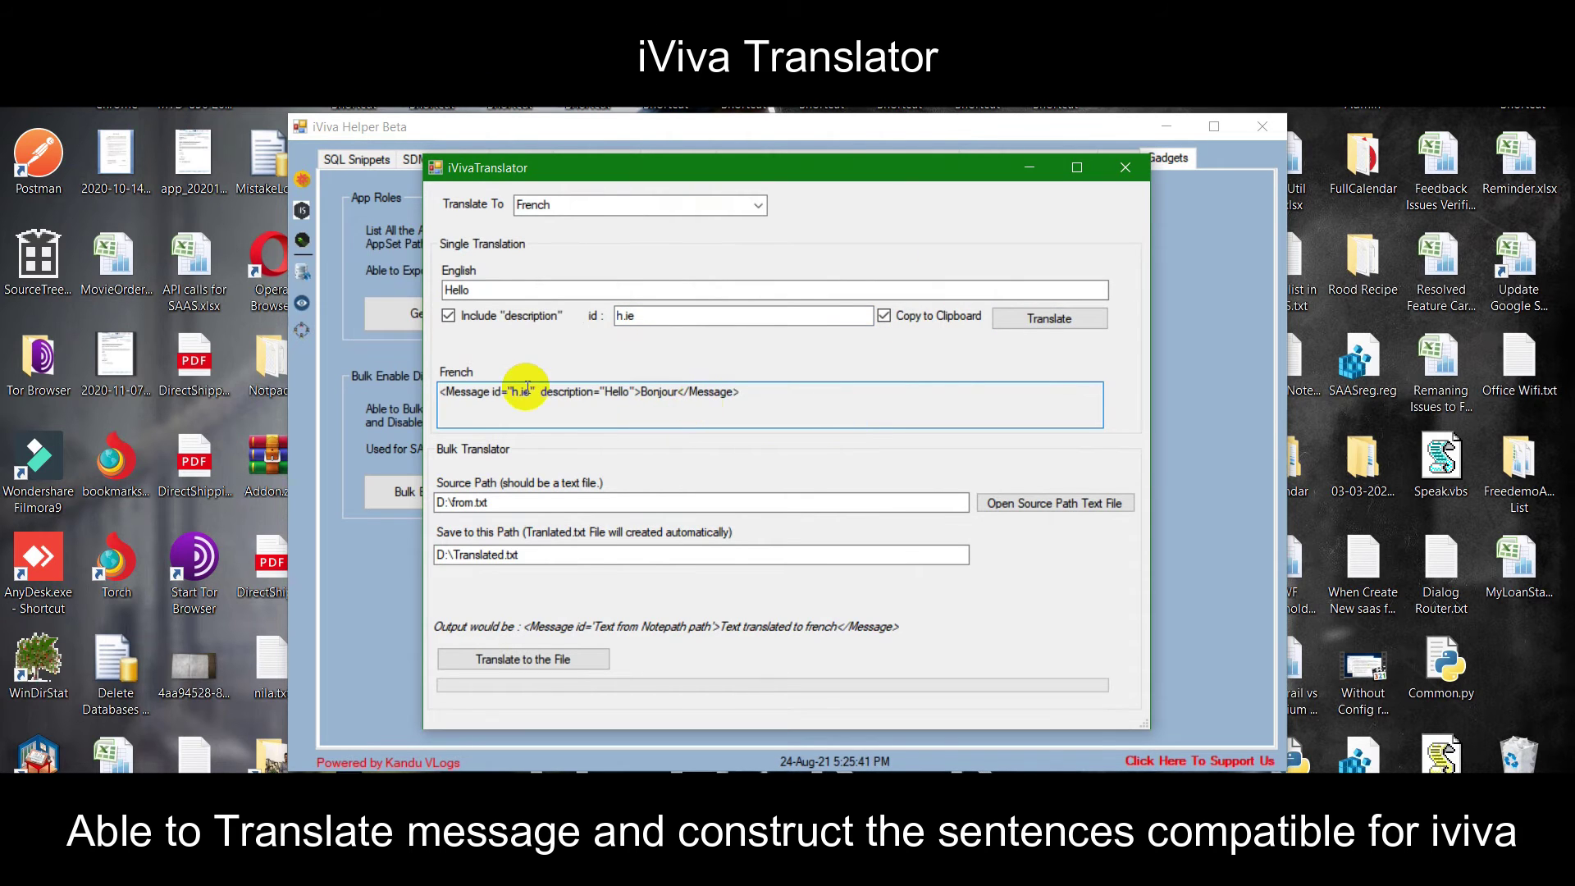
{"action": "left_click", "coordinate": [758, 205]}
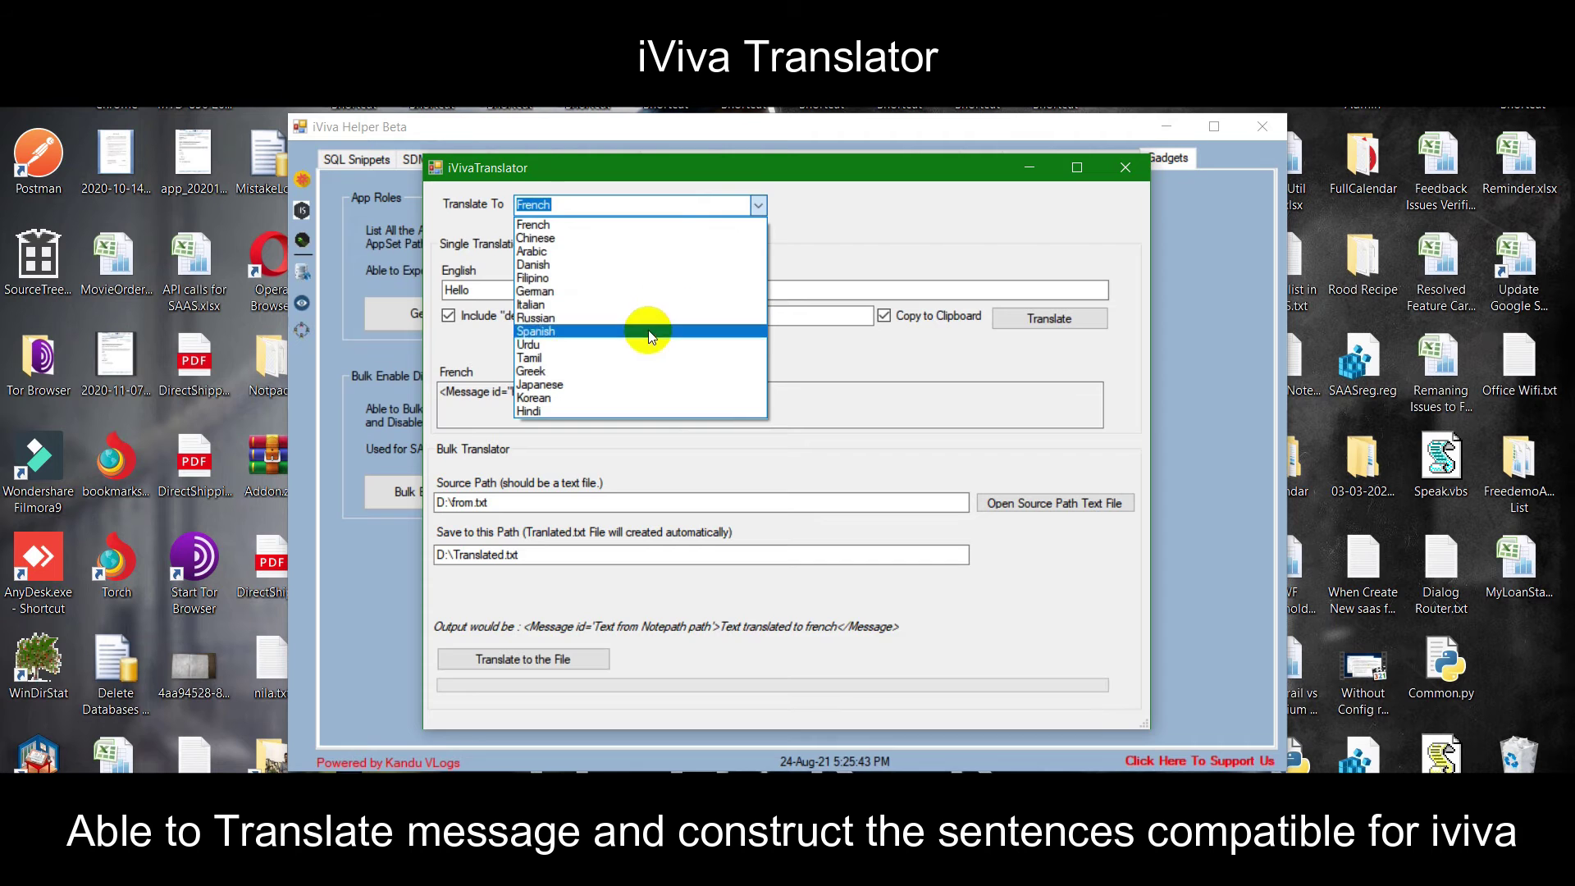
{"action": "left_click", "coordinate": [626, 358]}
{"action": "left_click", "coordinate": [1023, 321]}
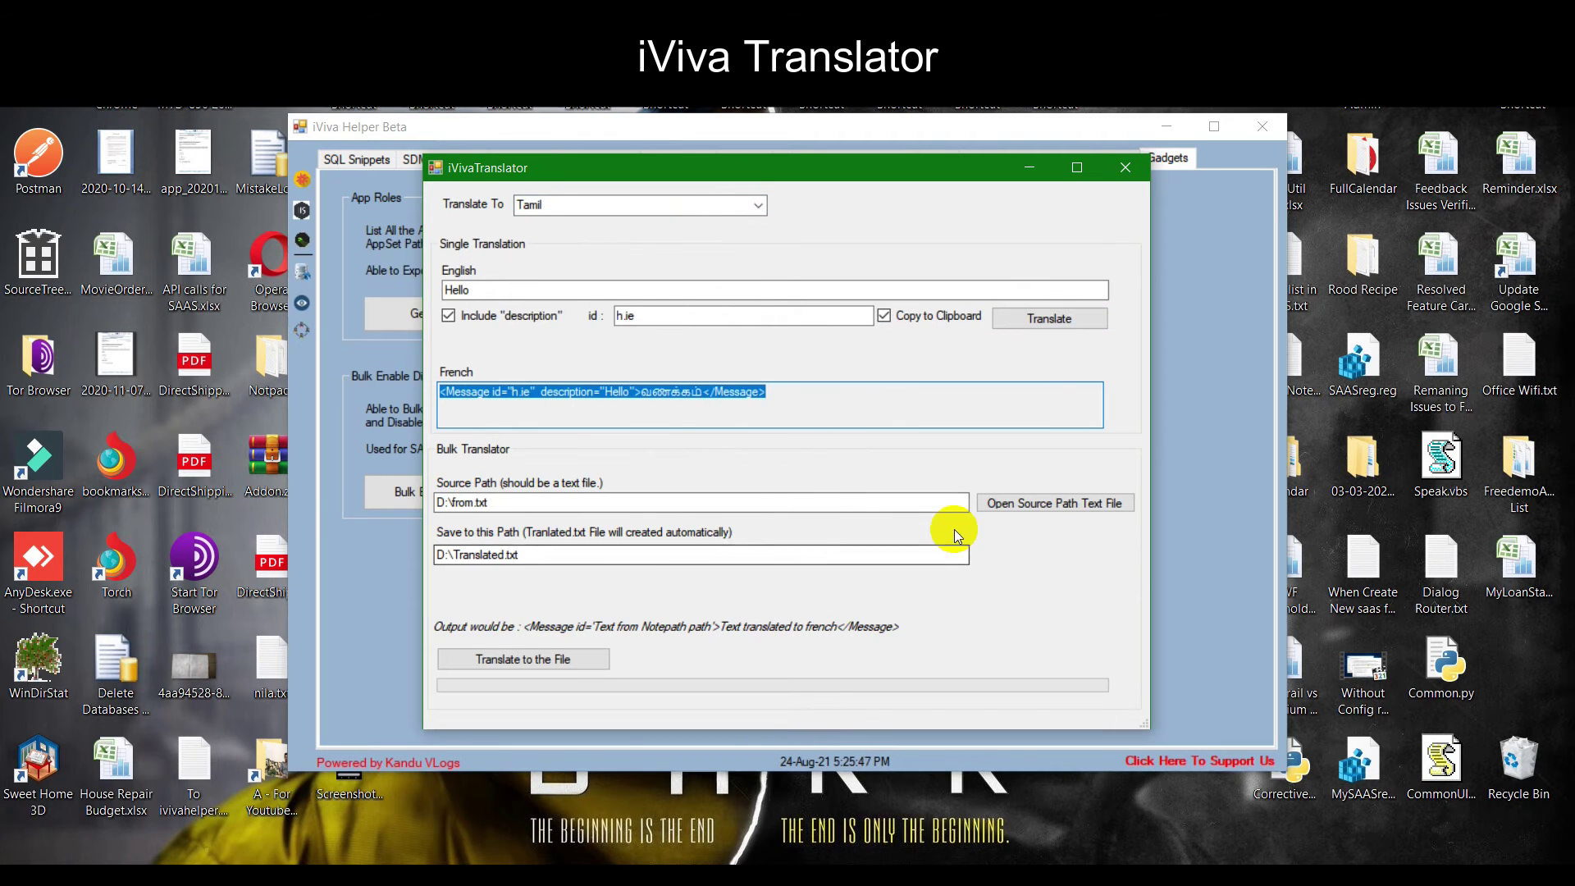
Step: Look over the source text file D:\from.txt and bulk-translate it into Tamil, saving to D:\Translated.txt
{"action": "left_click", "coordinate": [1027, 500]}
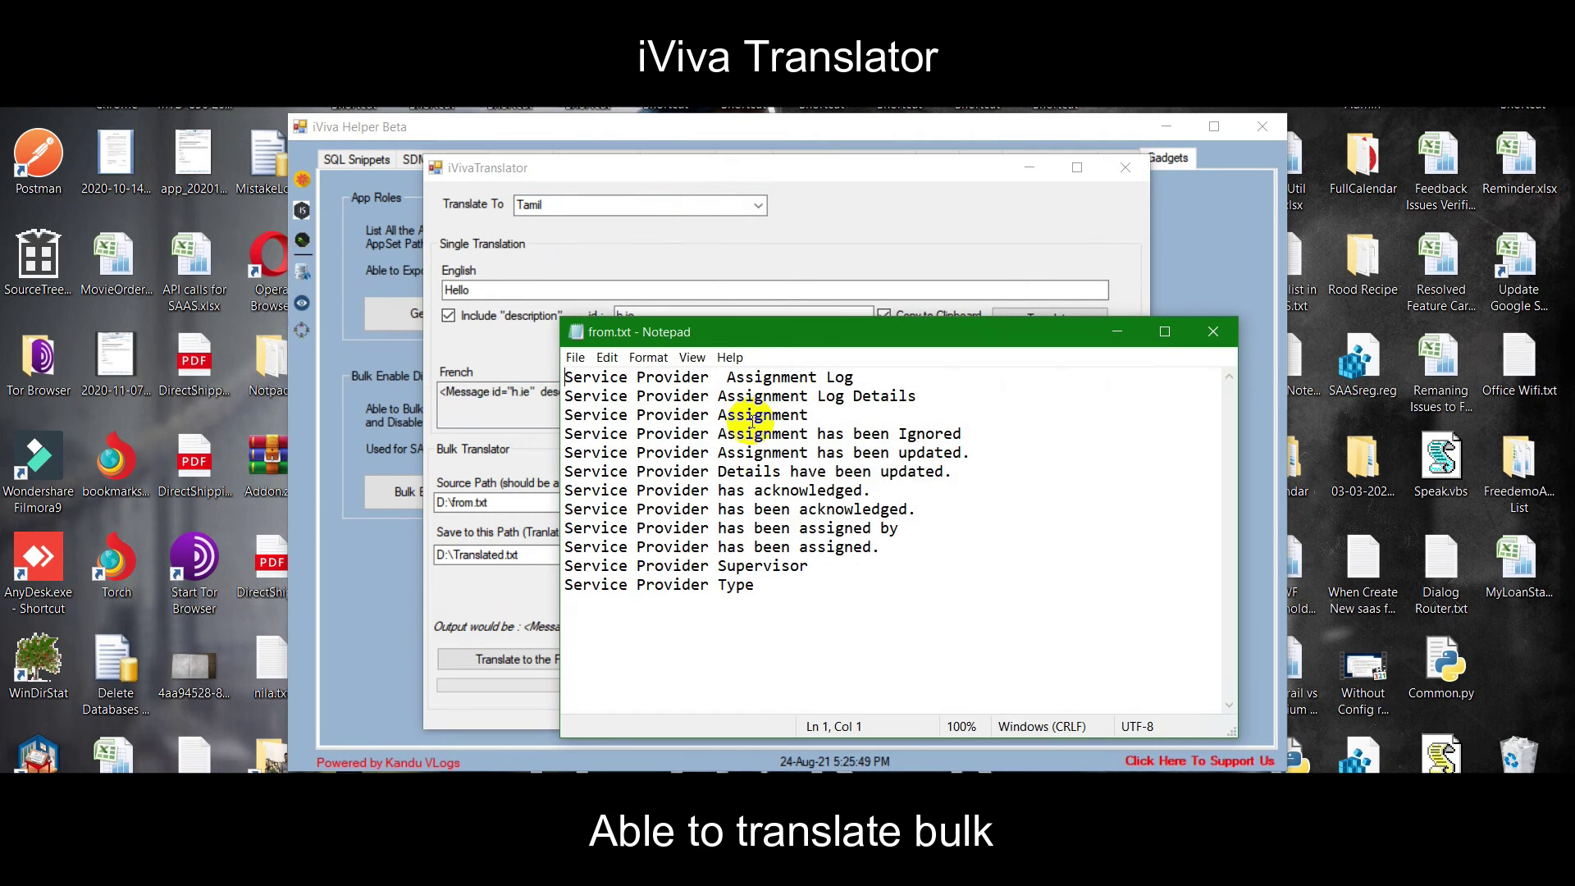
{"action": "left_click", "coordinate": [1216, 333]}
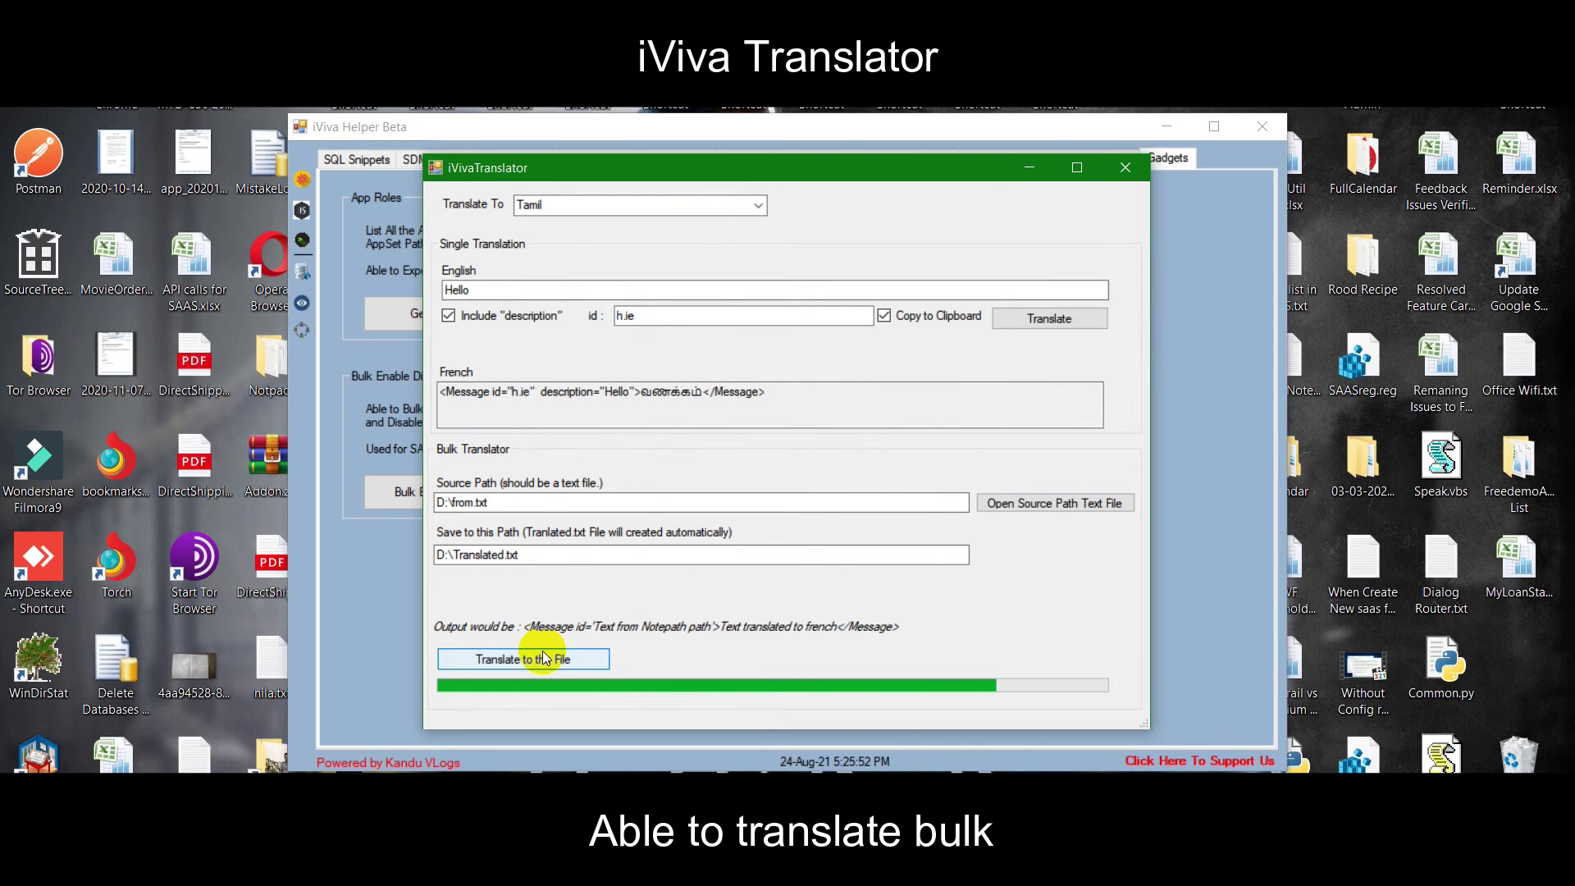
{"action": "left_click", "coordinate": [875, 513]}
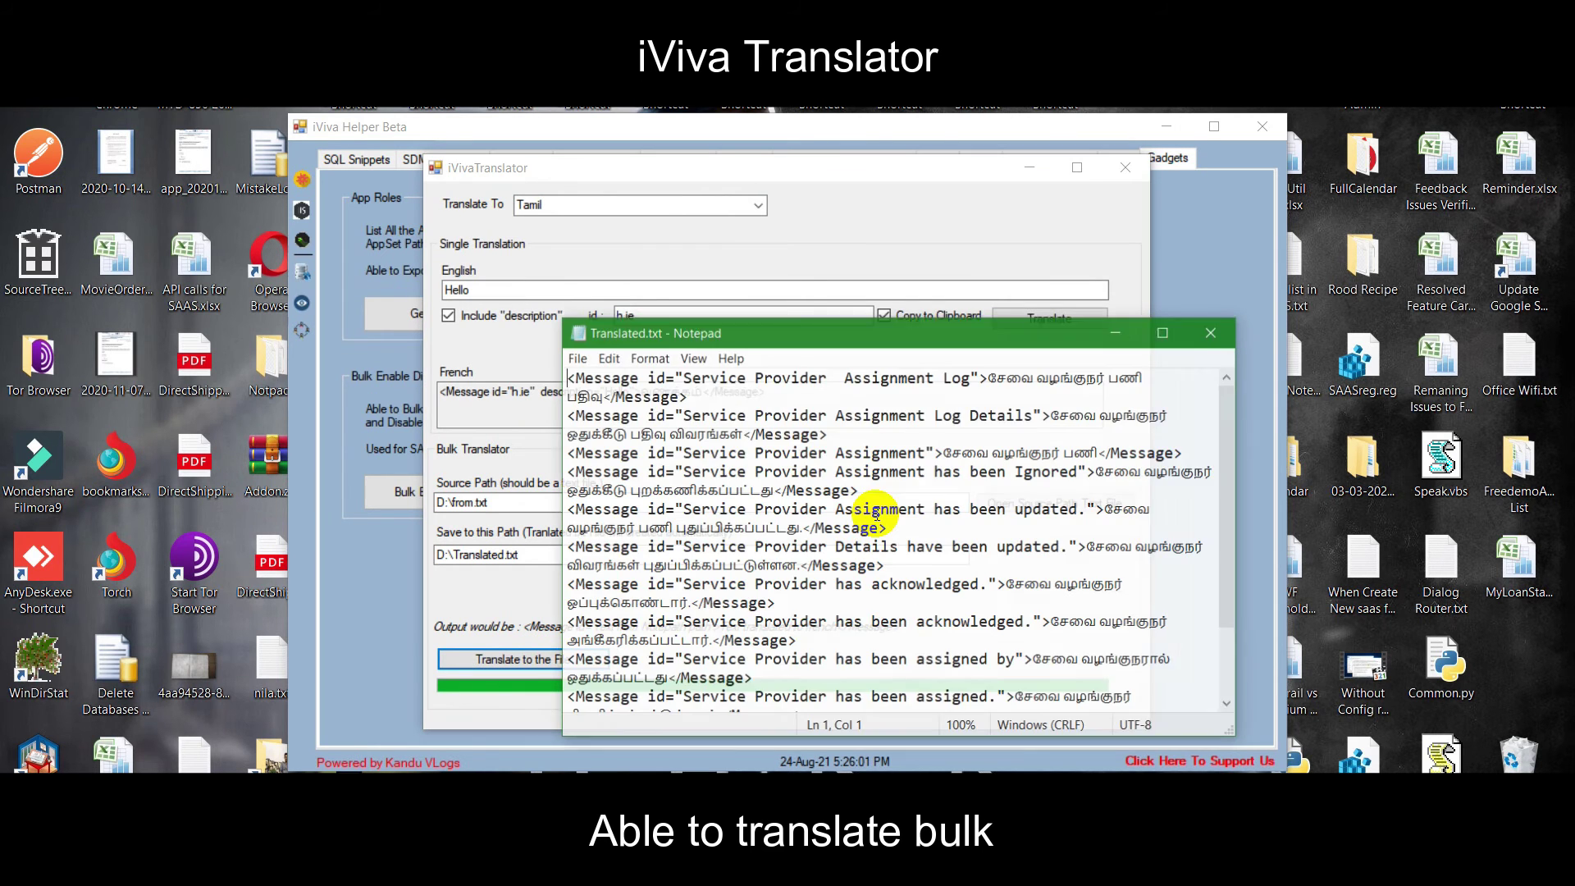
Step: Look through the translated messages in Translated.txt, and close both the file and the iViva Translator
{"action": "scroll", "coordinate": [1148, 443], "scroll_direction": "down", "scroll_amount": 2}
{"action": "scroll", "coordinate": [1165, 480], "scroll_direction": "up", "scroll_amount": 2}
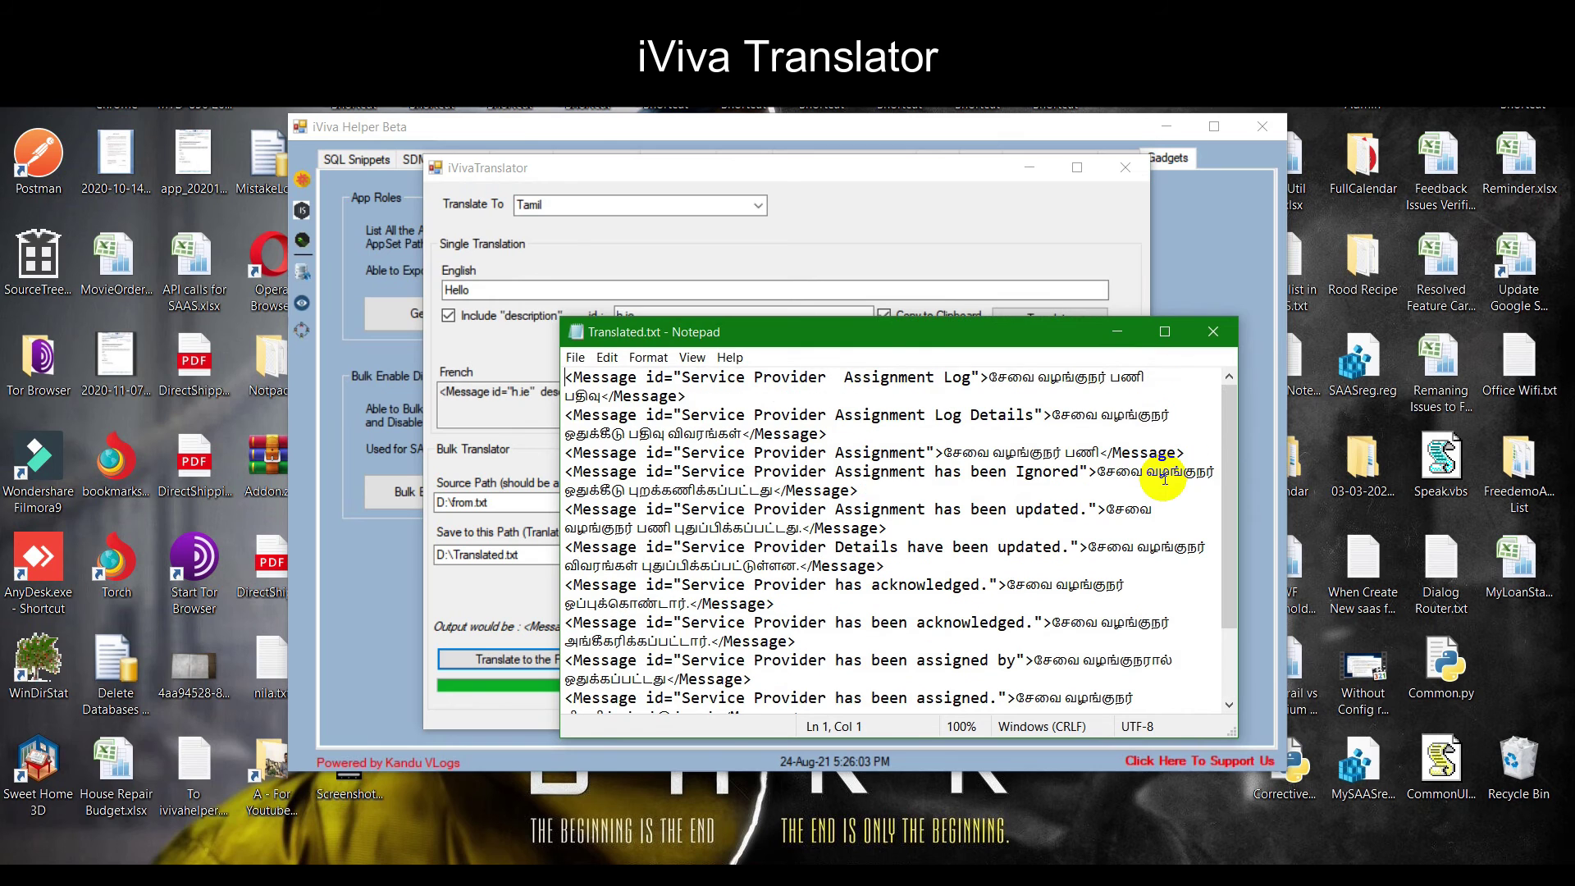
{"action": "left_click", "coordinate": [1213, 332]}
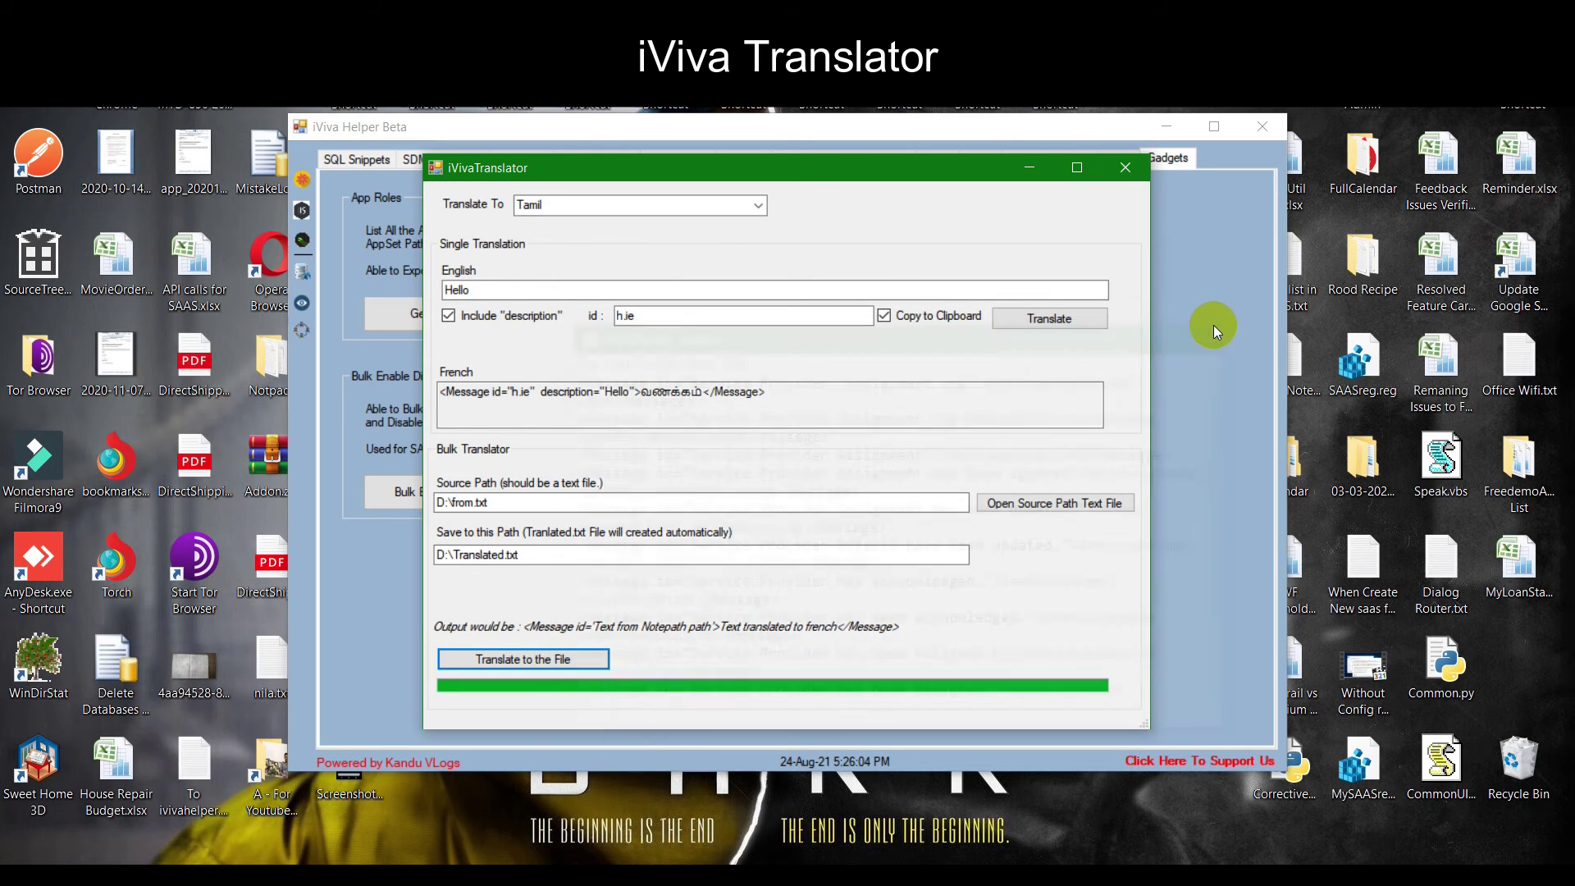
{"action": "left_click", "coordinate": [1127, 171]}
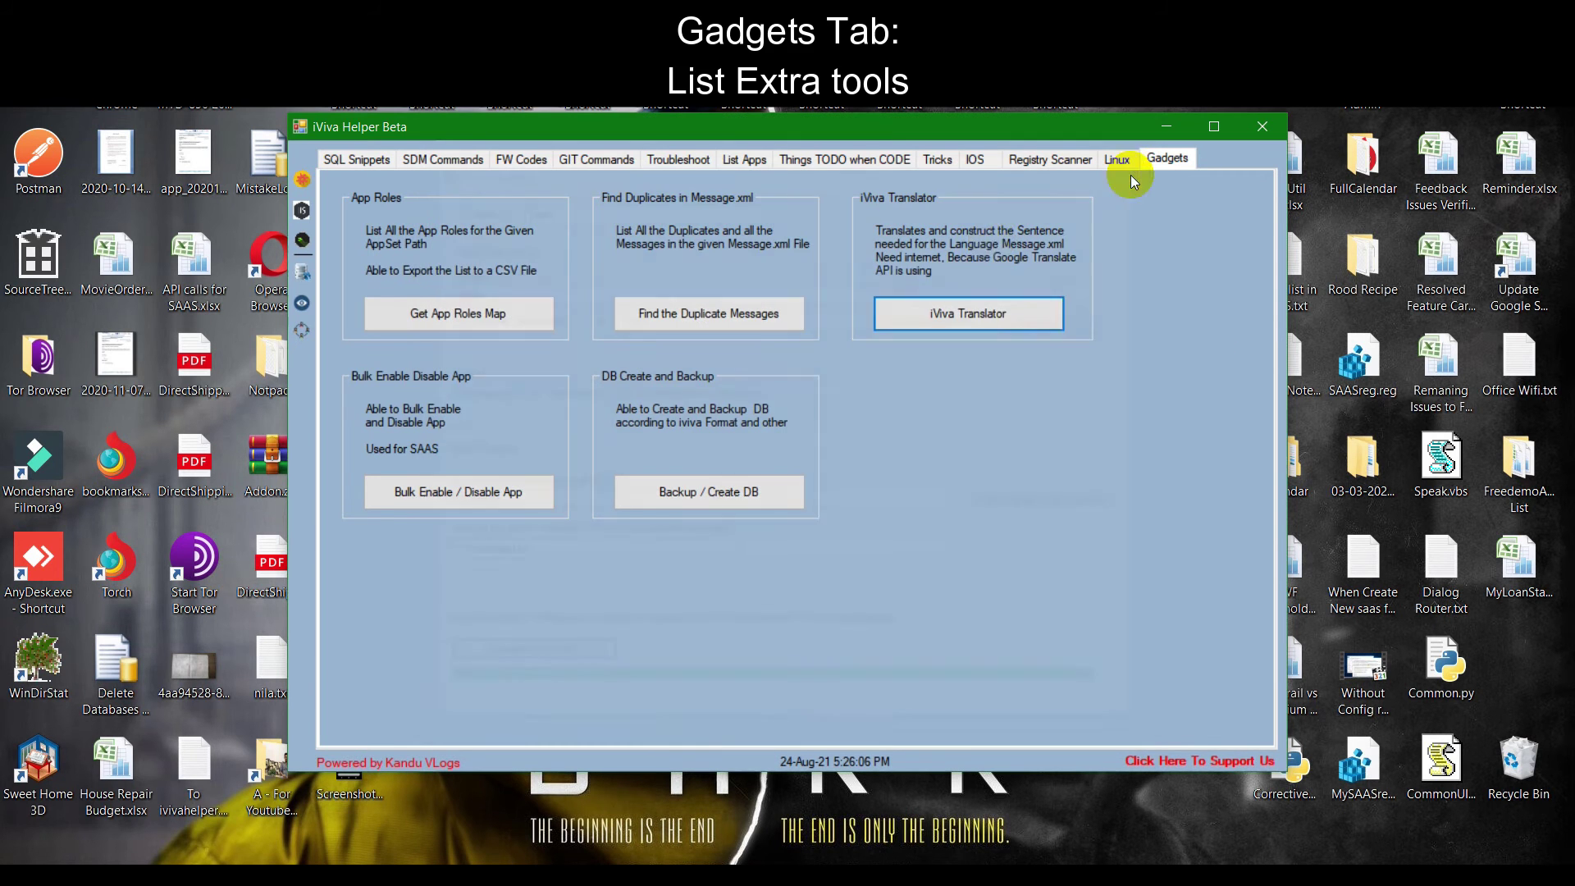
Step: Open the bulk enable/disable app gadget and choose the PASystem app with version 1.0
{"action": "left_click", "coordinate": [453, 499]}
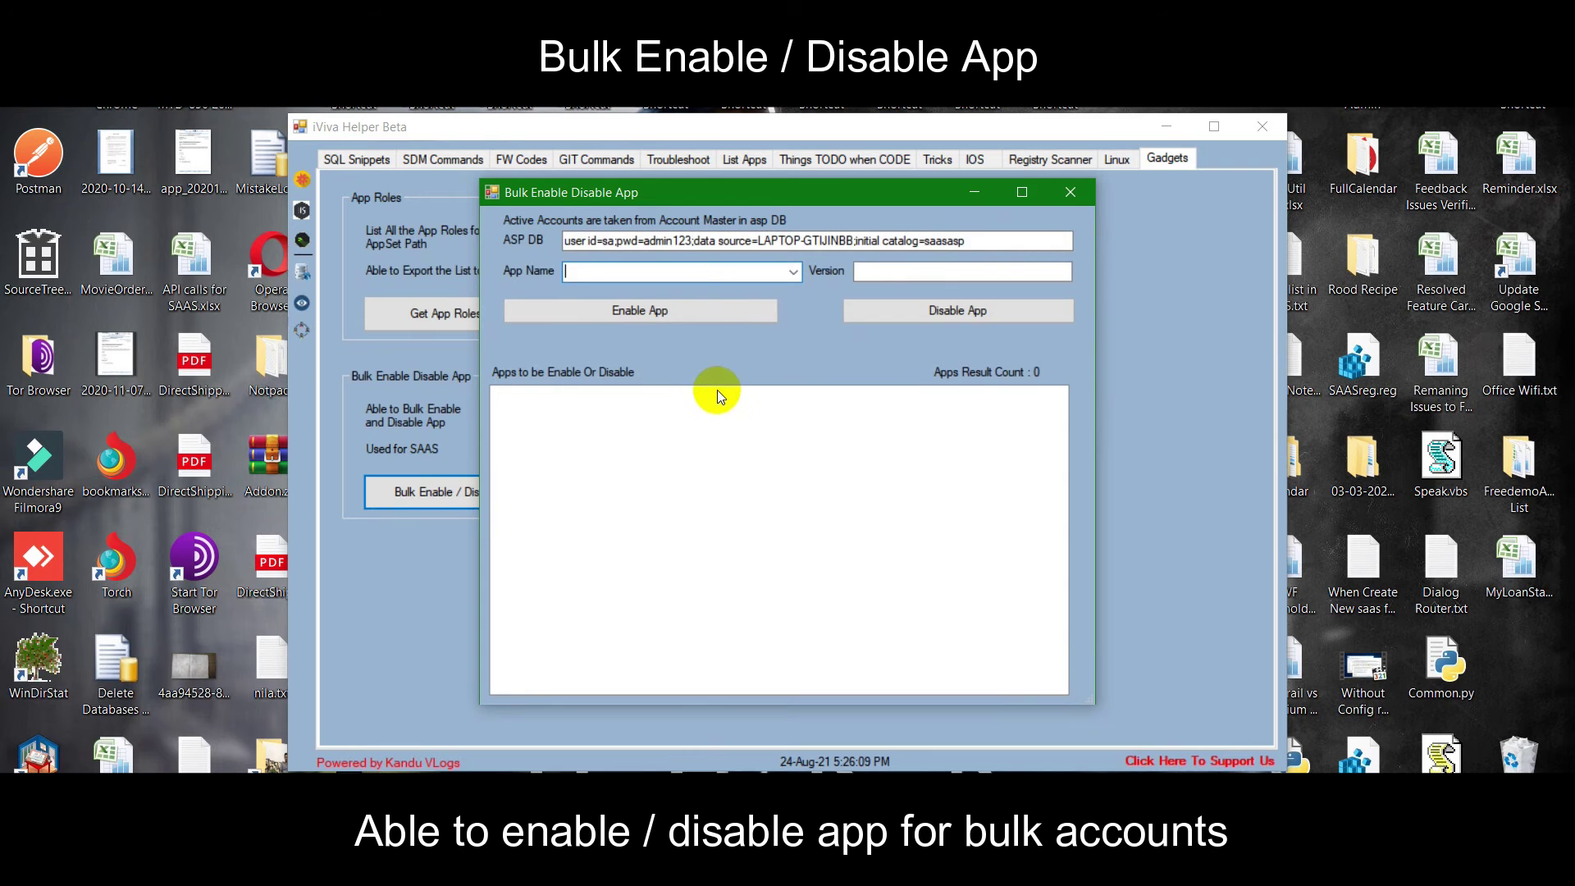
{"action": "left_click", "coordinate": [793, 272]}
{"action": "scroll", "coordinate": [703, 548], "scroll_direction": "down", "scroll_amount": 5}
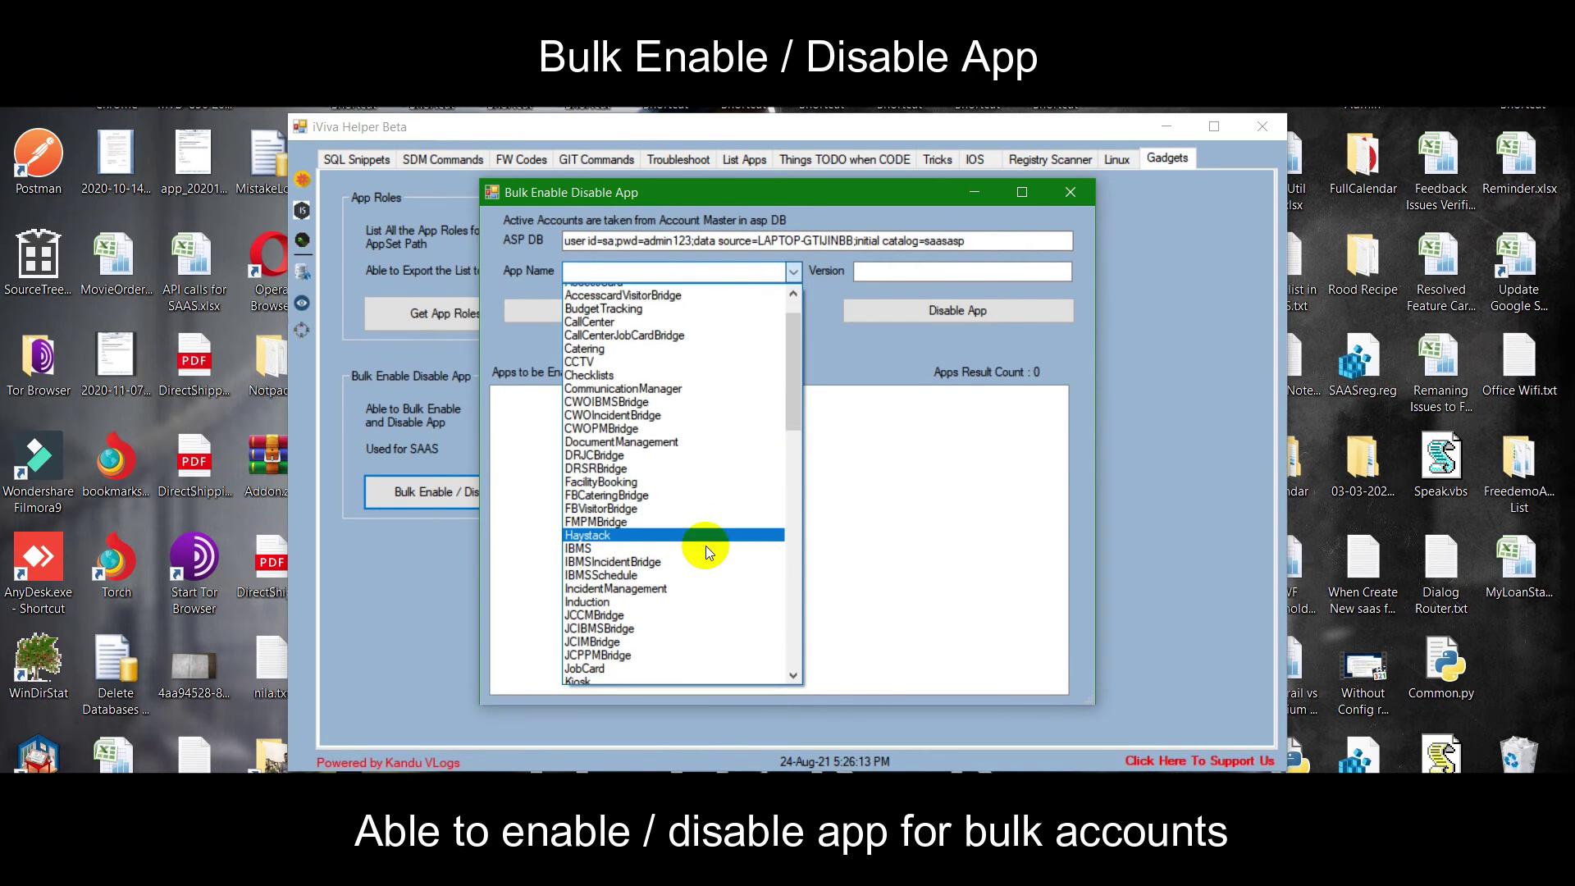
{"action": "scroll", "coordinate": [608, 541], "scroll_direction": "down", "scroll_amount": 2}
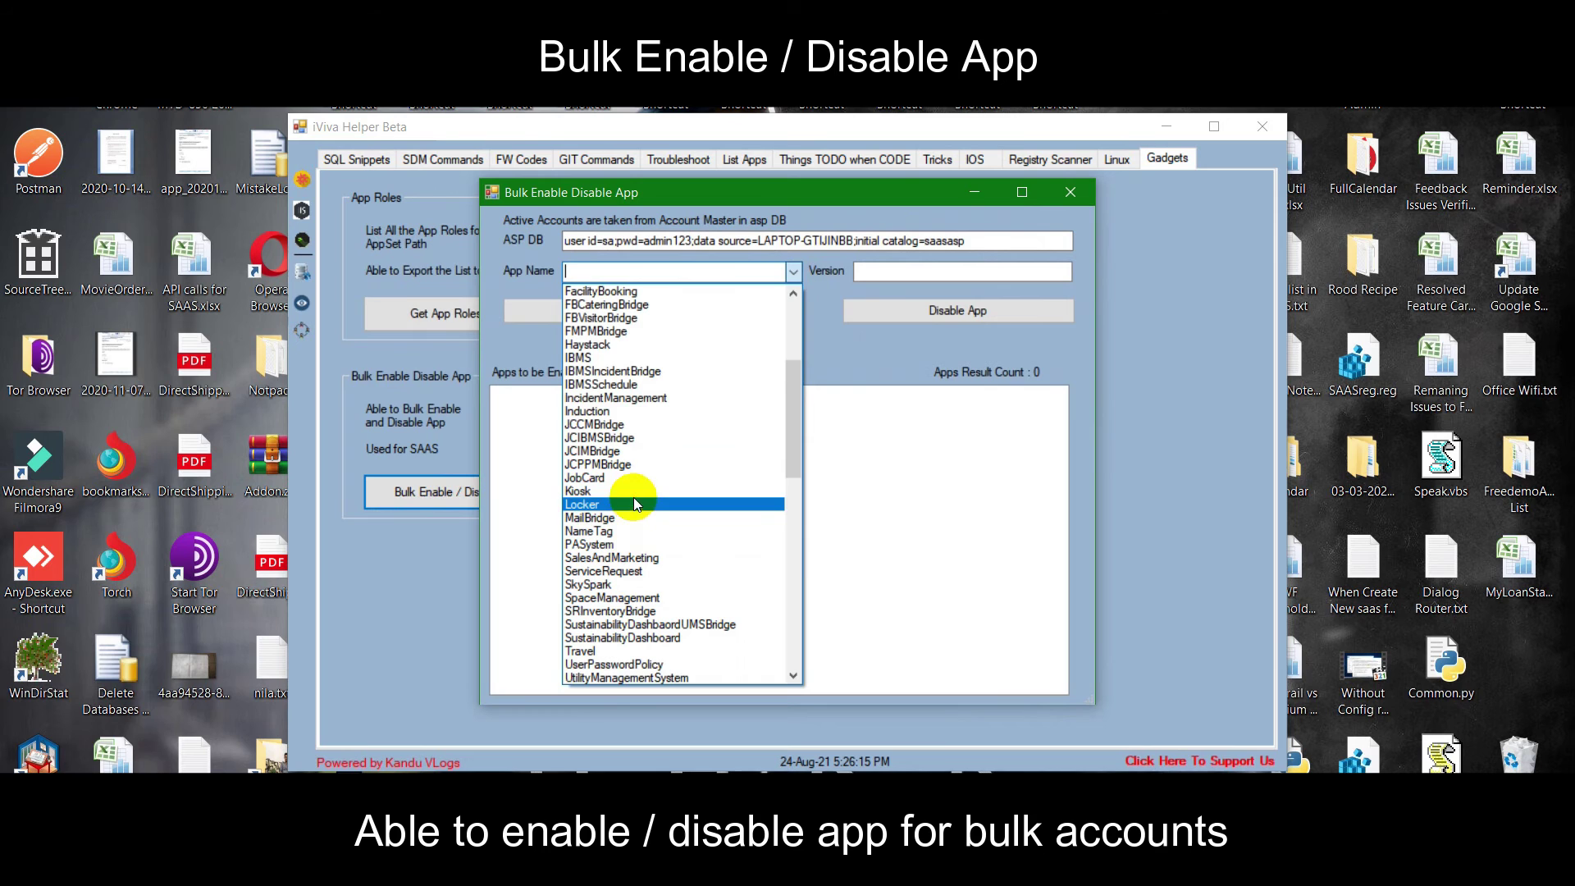
{"action": "left_click", "coordinate": [599, 542]}
{"action": "left_click", "coordinate": [906, 271]}
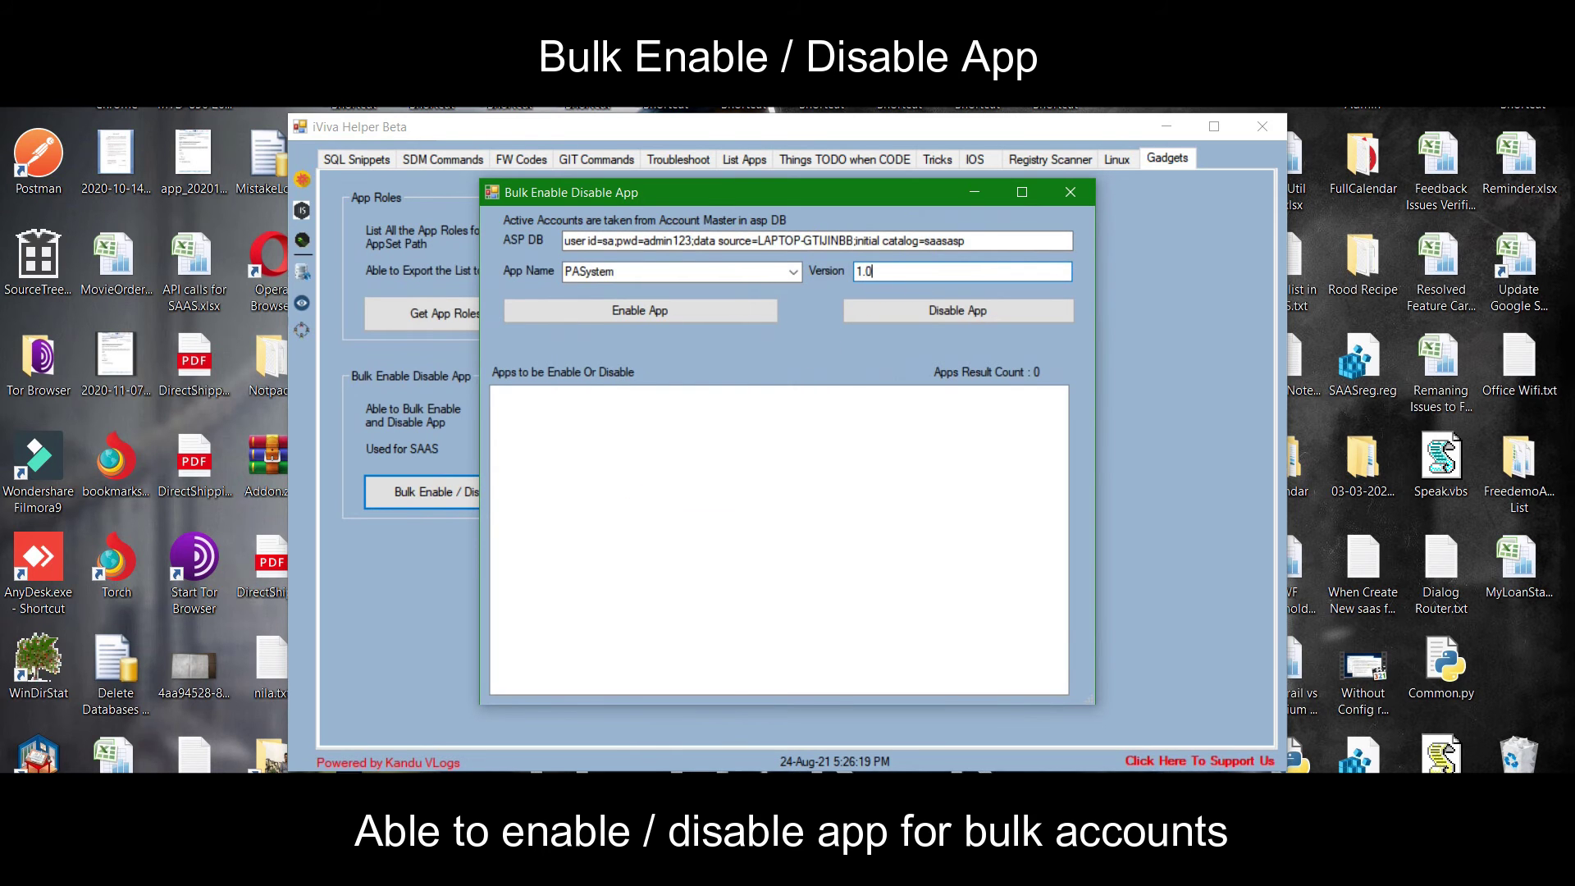
Step: Generate the bulk enable and disable commands for the PASystem app, and close the gadget
{"action": "left_click", "coordinate": [707, 313]}
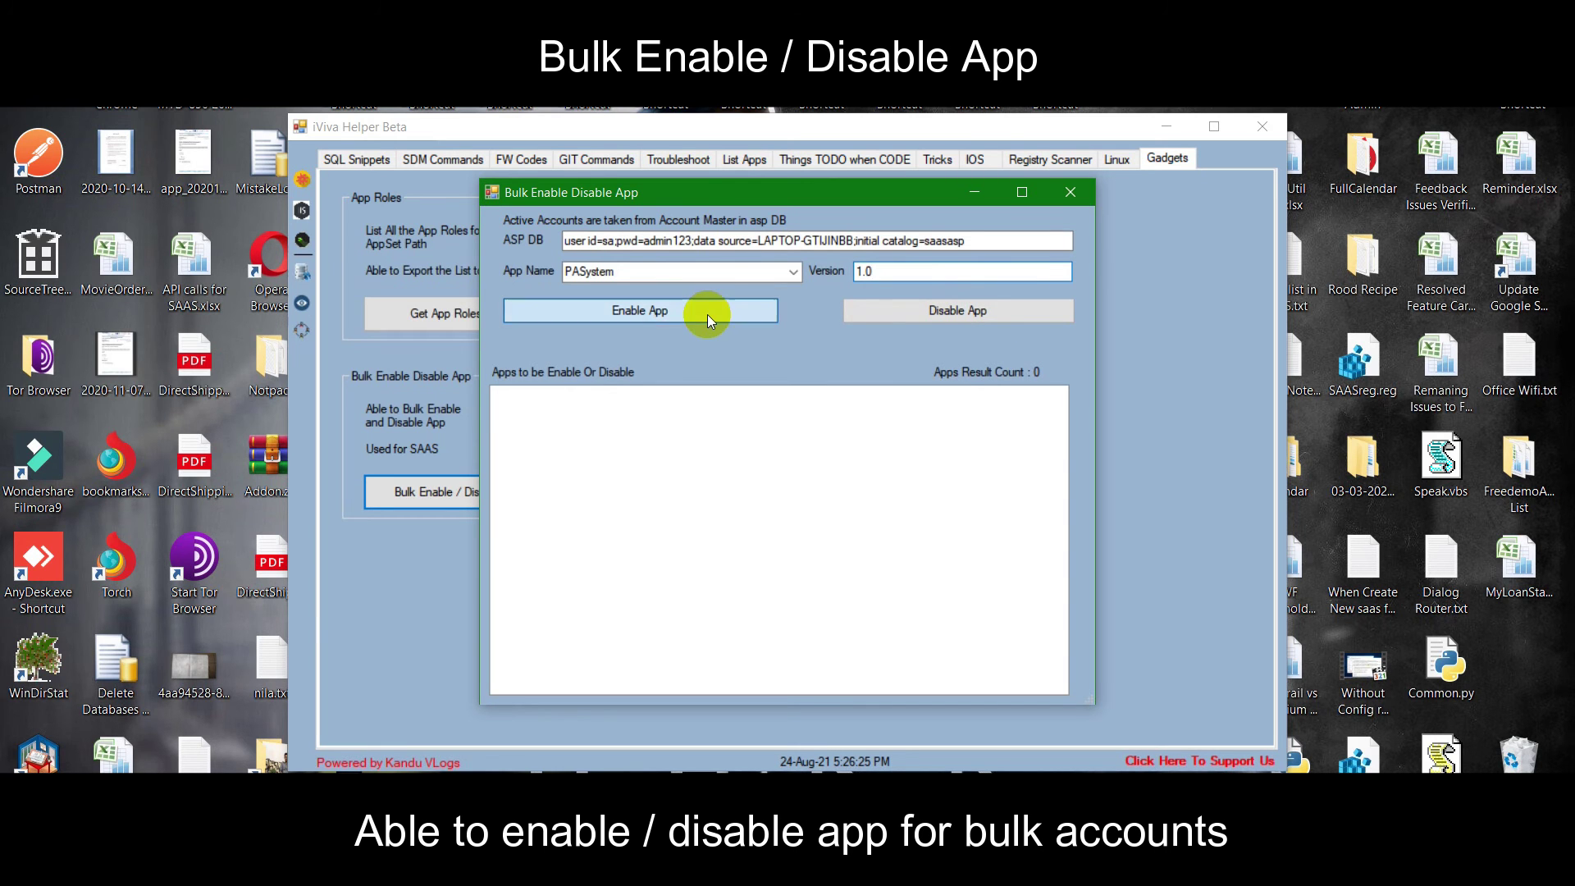
{"action": "left_click_drag", "start_coordinate": [529, 134], "coordinate": [801, 464]}
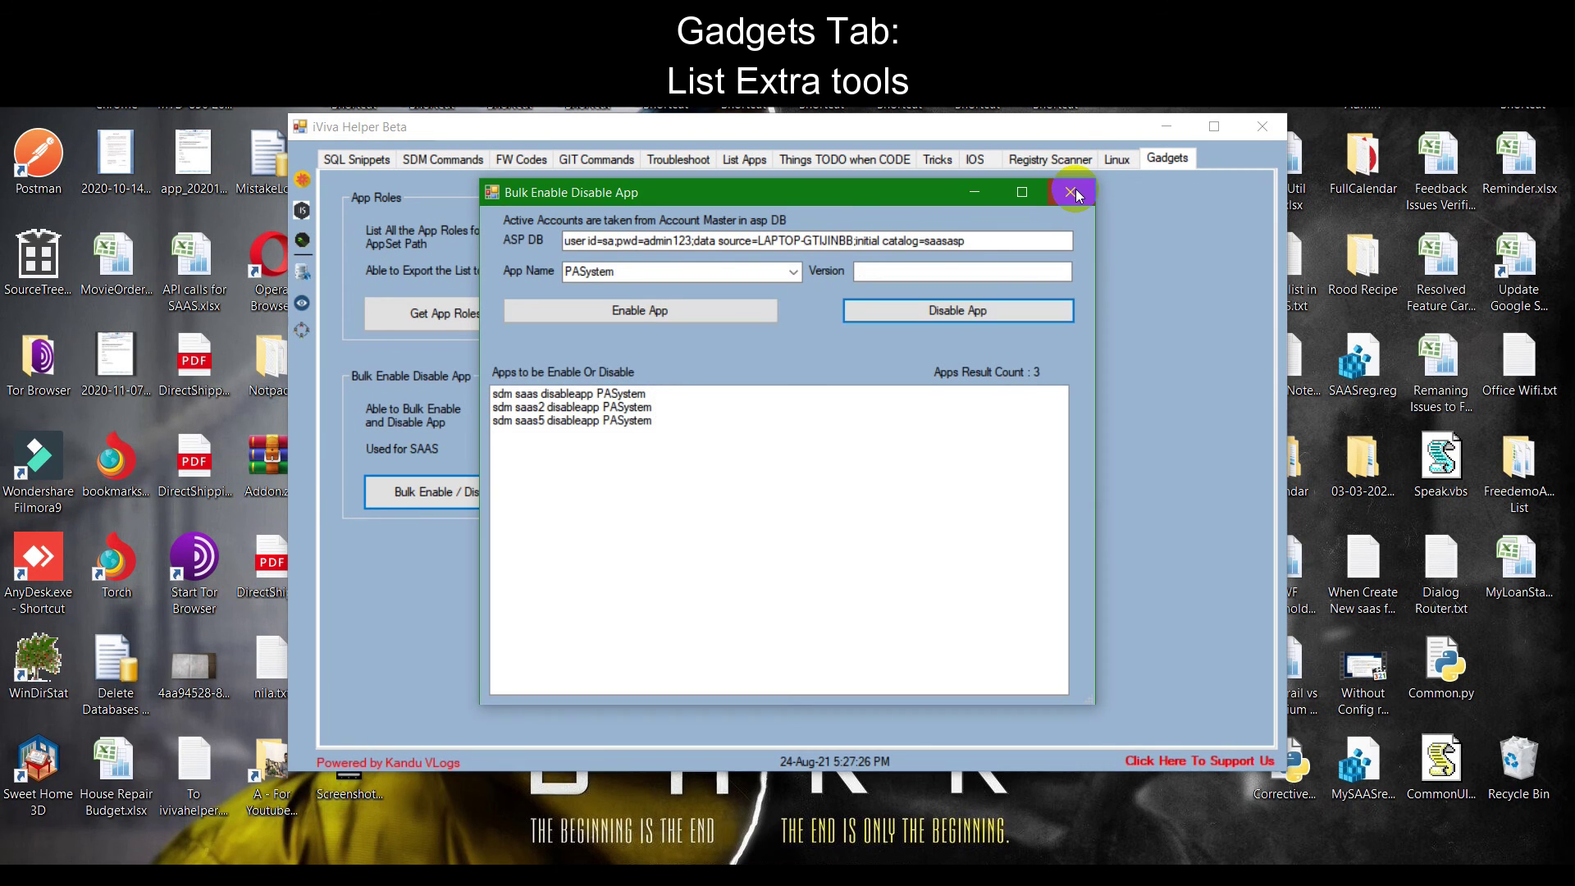
{"action": "left_click", "coordinate": [1070, 192]}
Step: Open the database backup and creation gadget and create only the Other database, named Tg1, in D:\SQLDatabases
{"action": "left_click", "coordinate": [649, 502]}
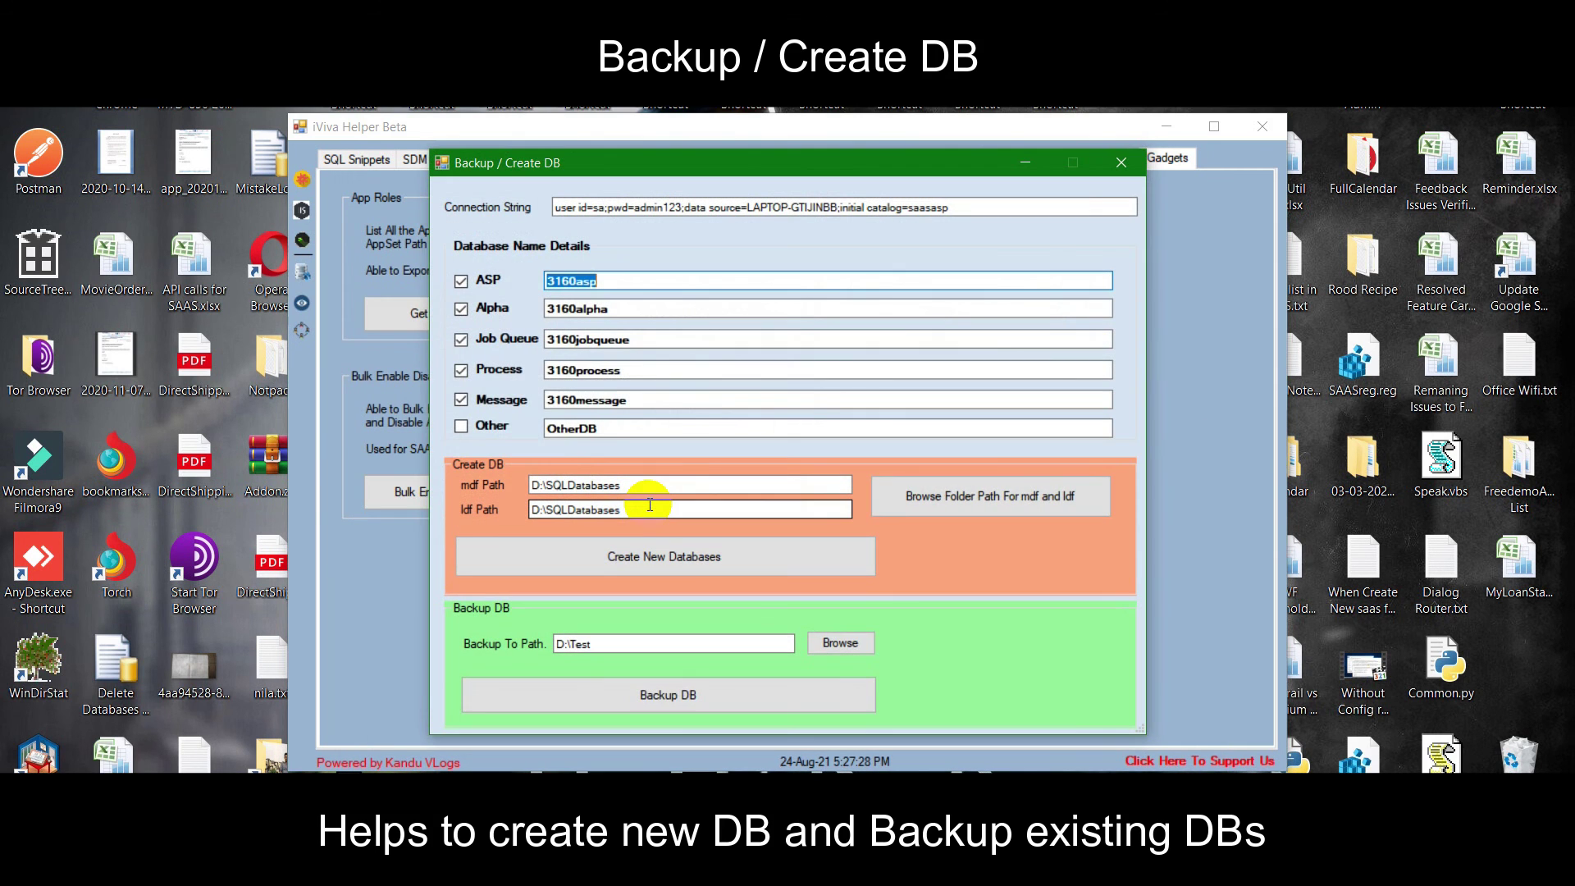
{"action": "left_click", "coordinate": [461, 281]}
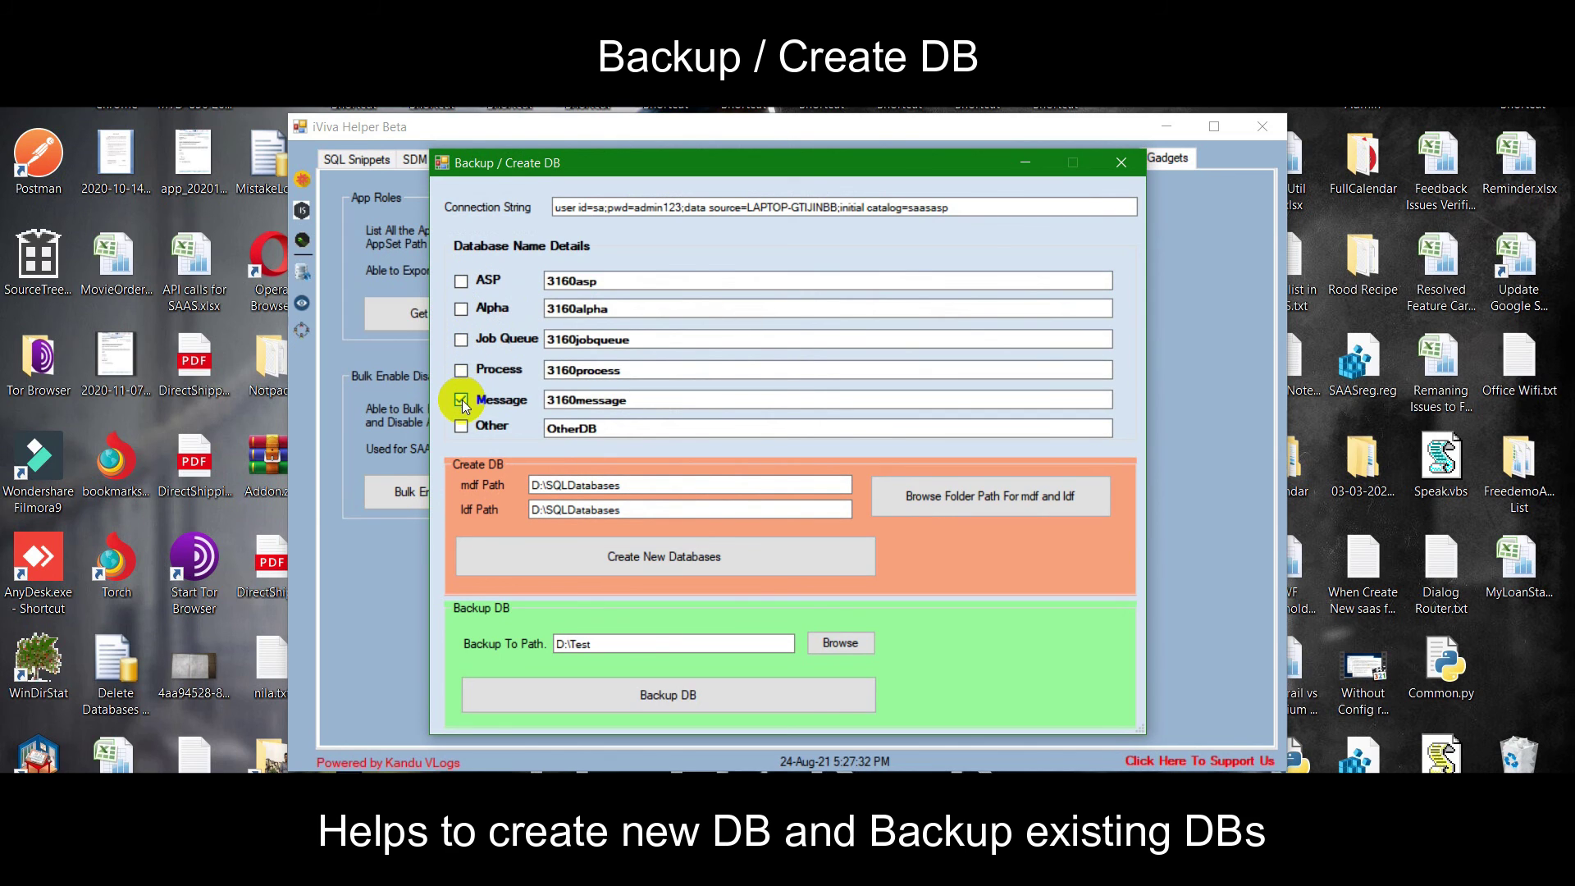
{"action": "left_click", "coordinate": [462, 427]}
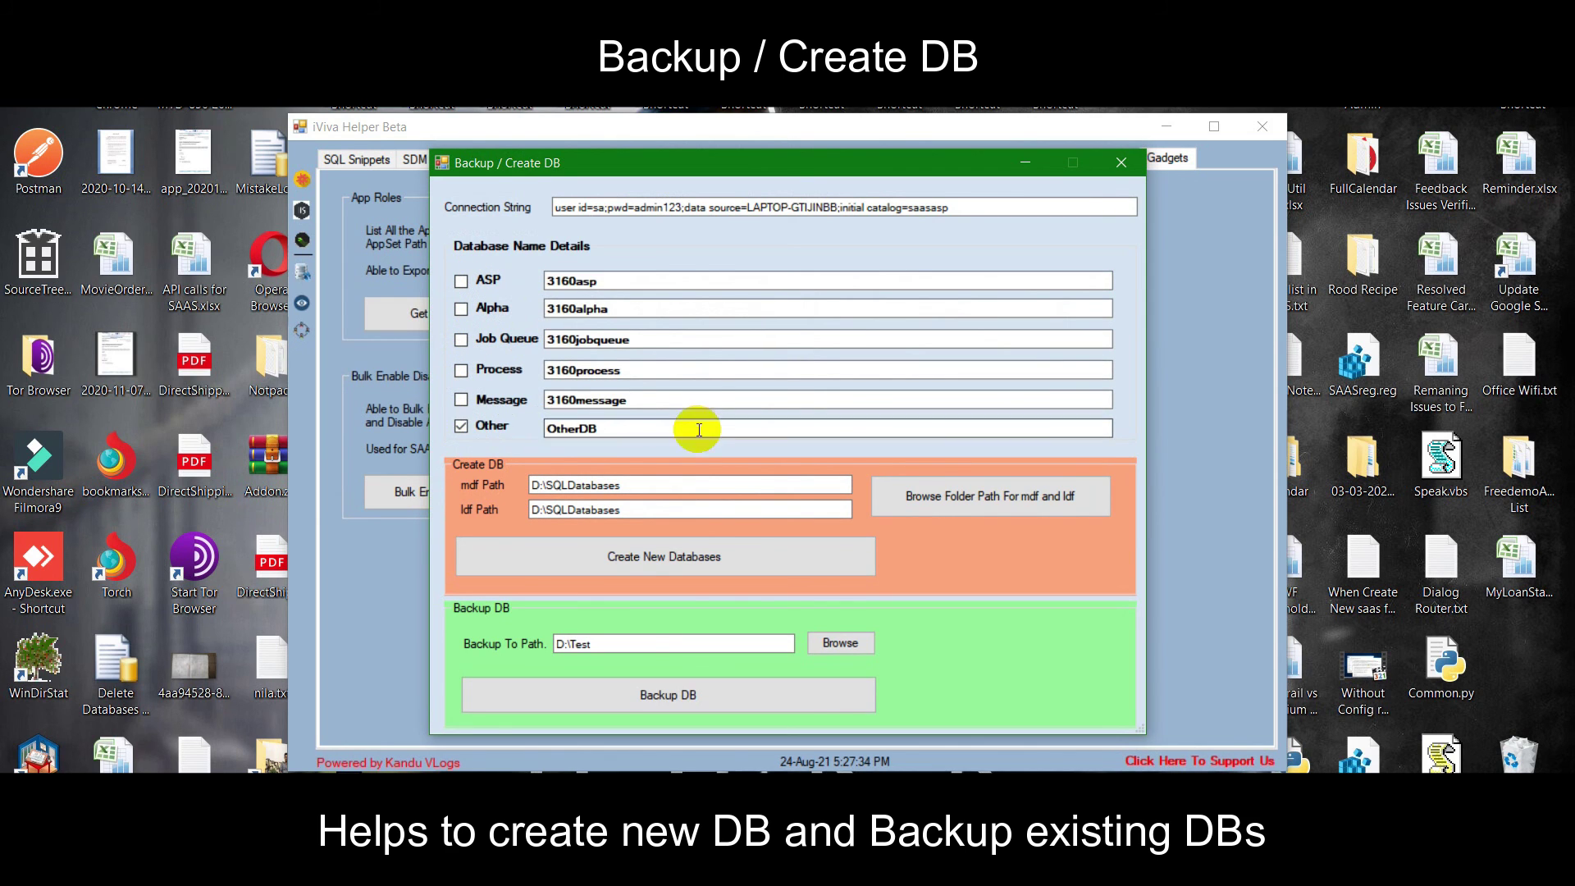
{"action": "type", "text": "Tg1"}
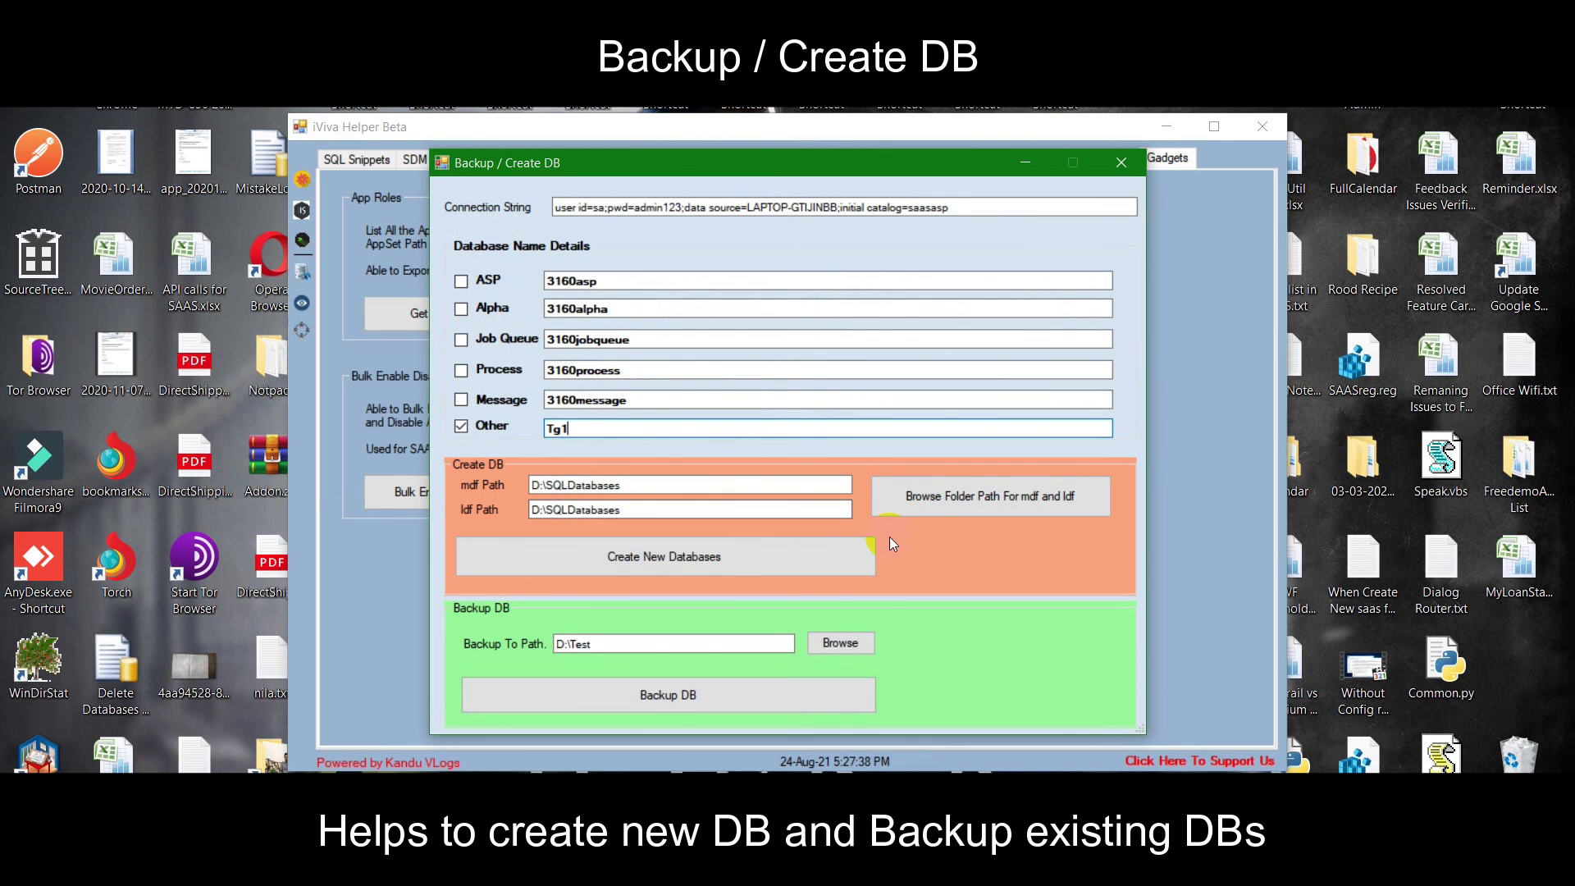
{"action": "left_click", "coordinate": [689, 557]}
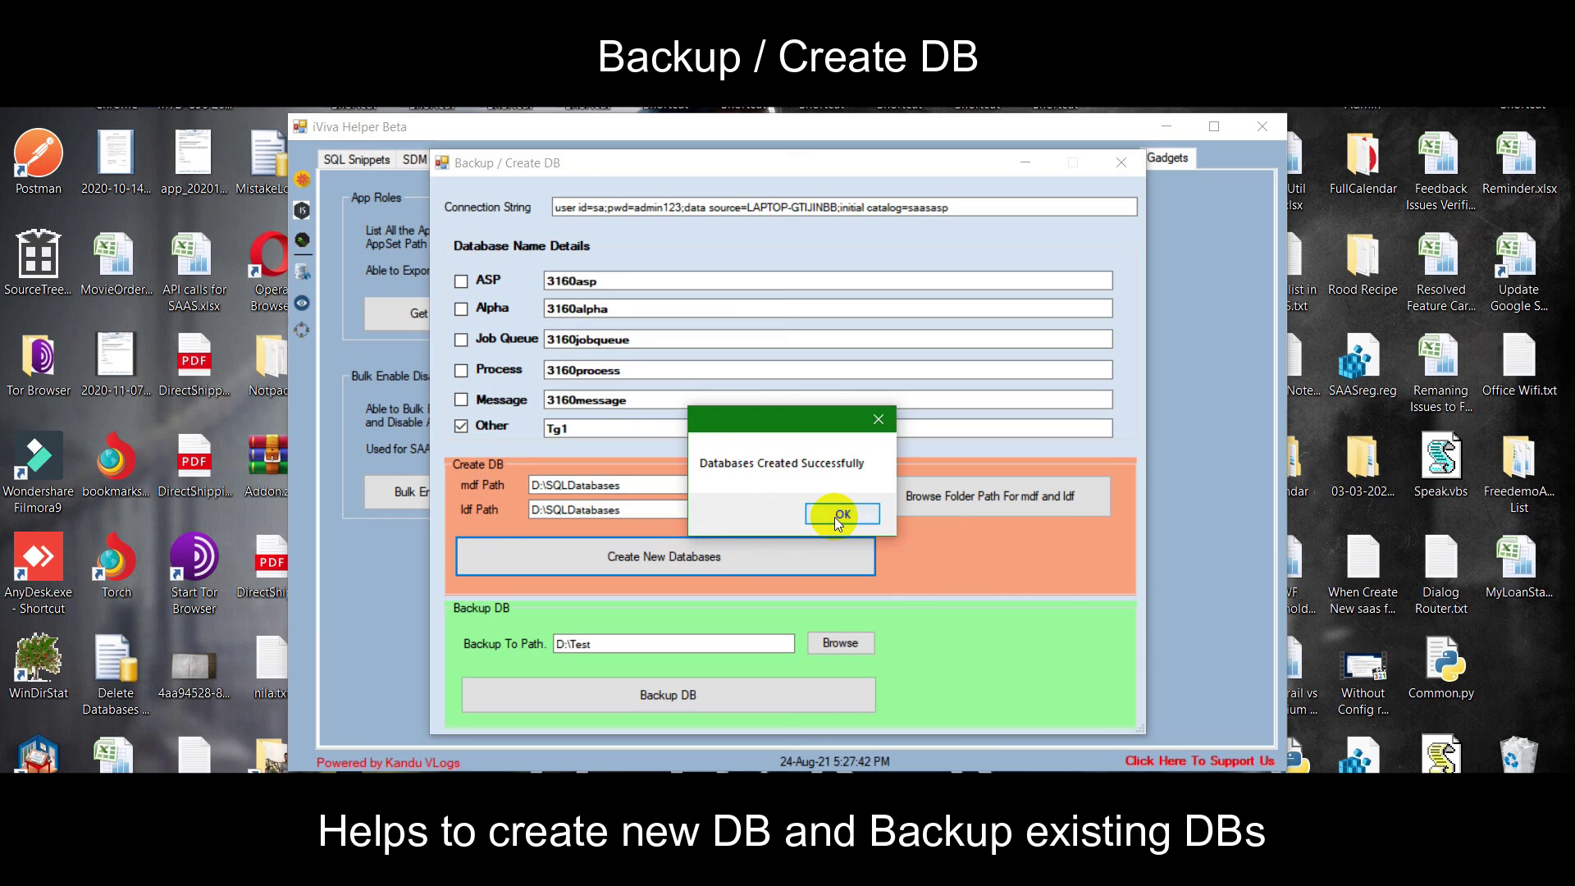
{"action": "left_click", "coordinate": [835, 517]}
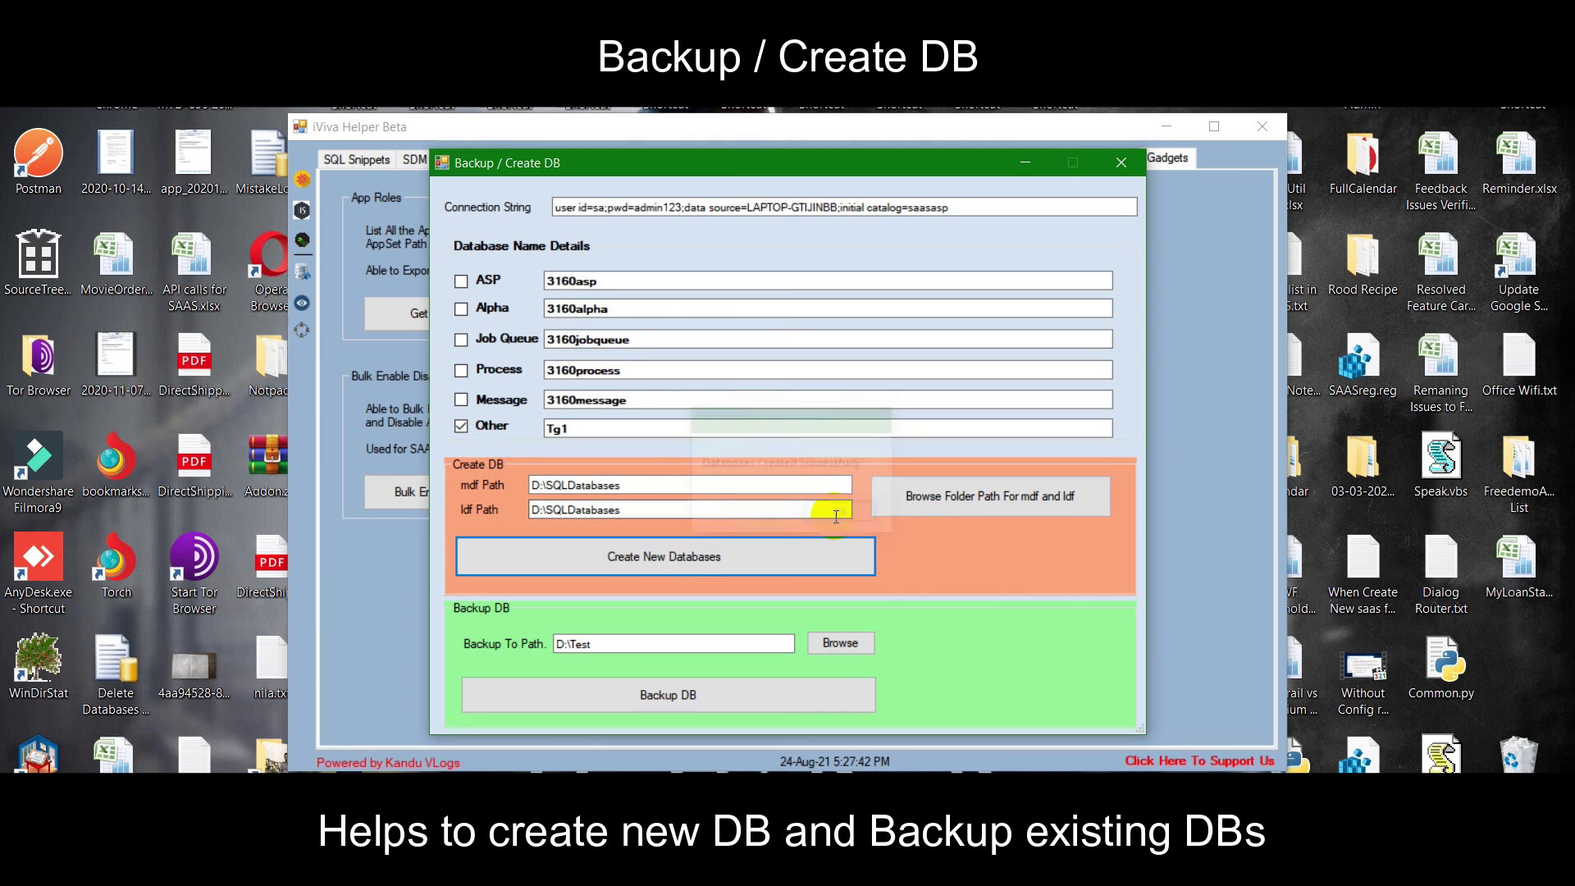
Step: Back up the Tg1 database to D:\Test and close the backup and creation gadget
{"action": "left_click", "coordinate": [782, 702]}
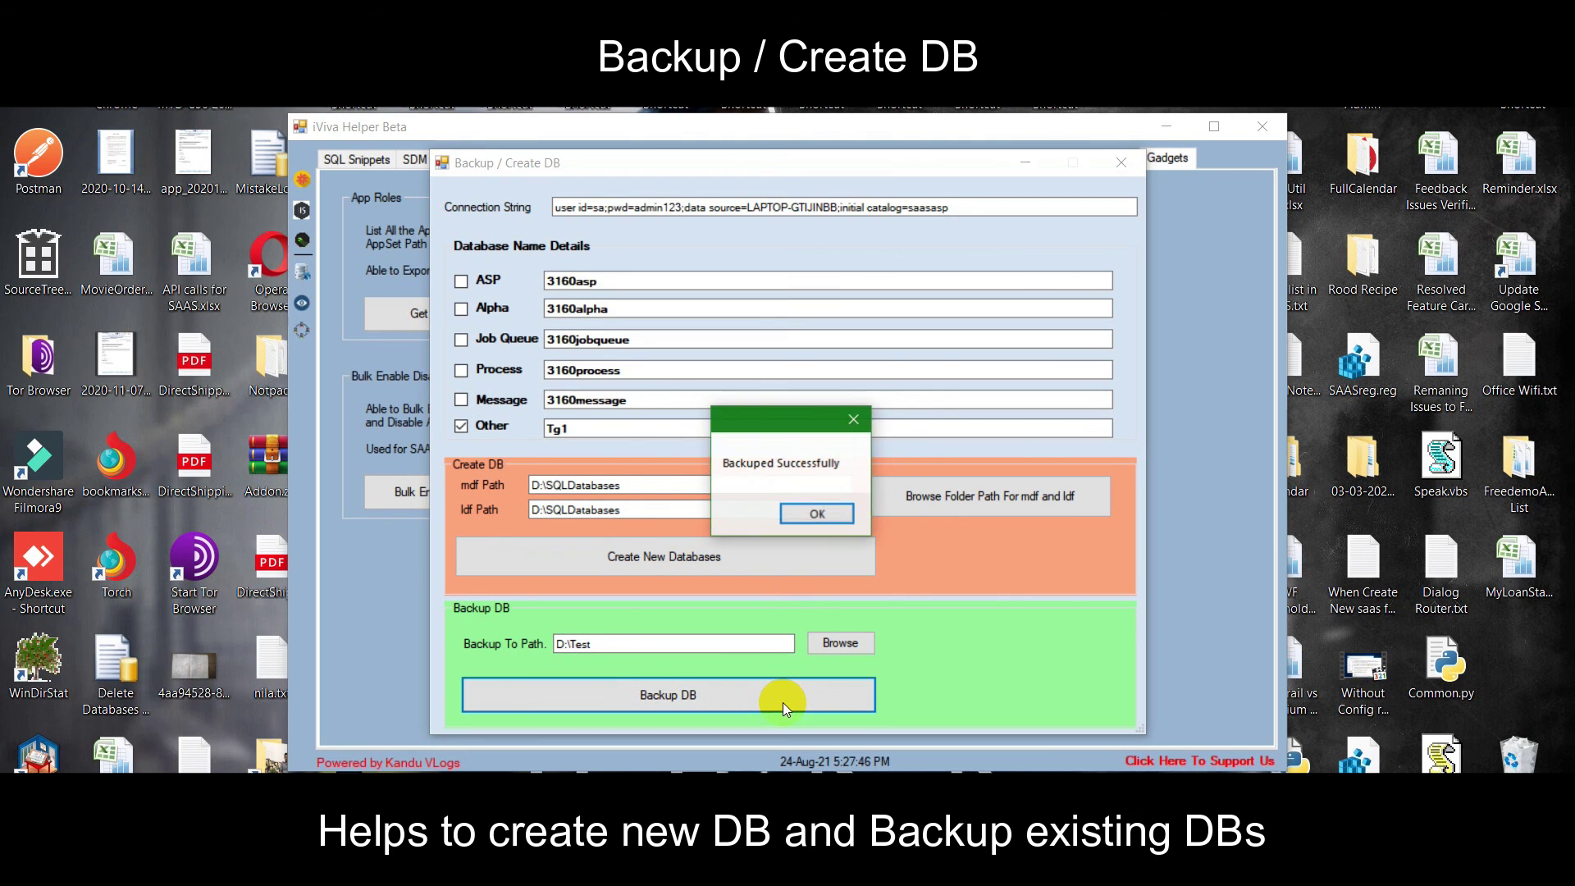
{"action": "left_click", "coordinate": [819, 509]}
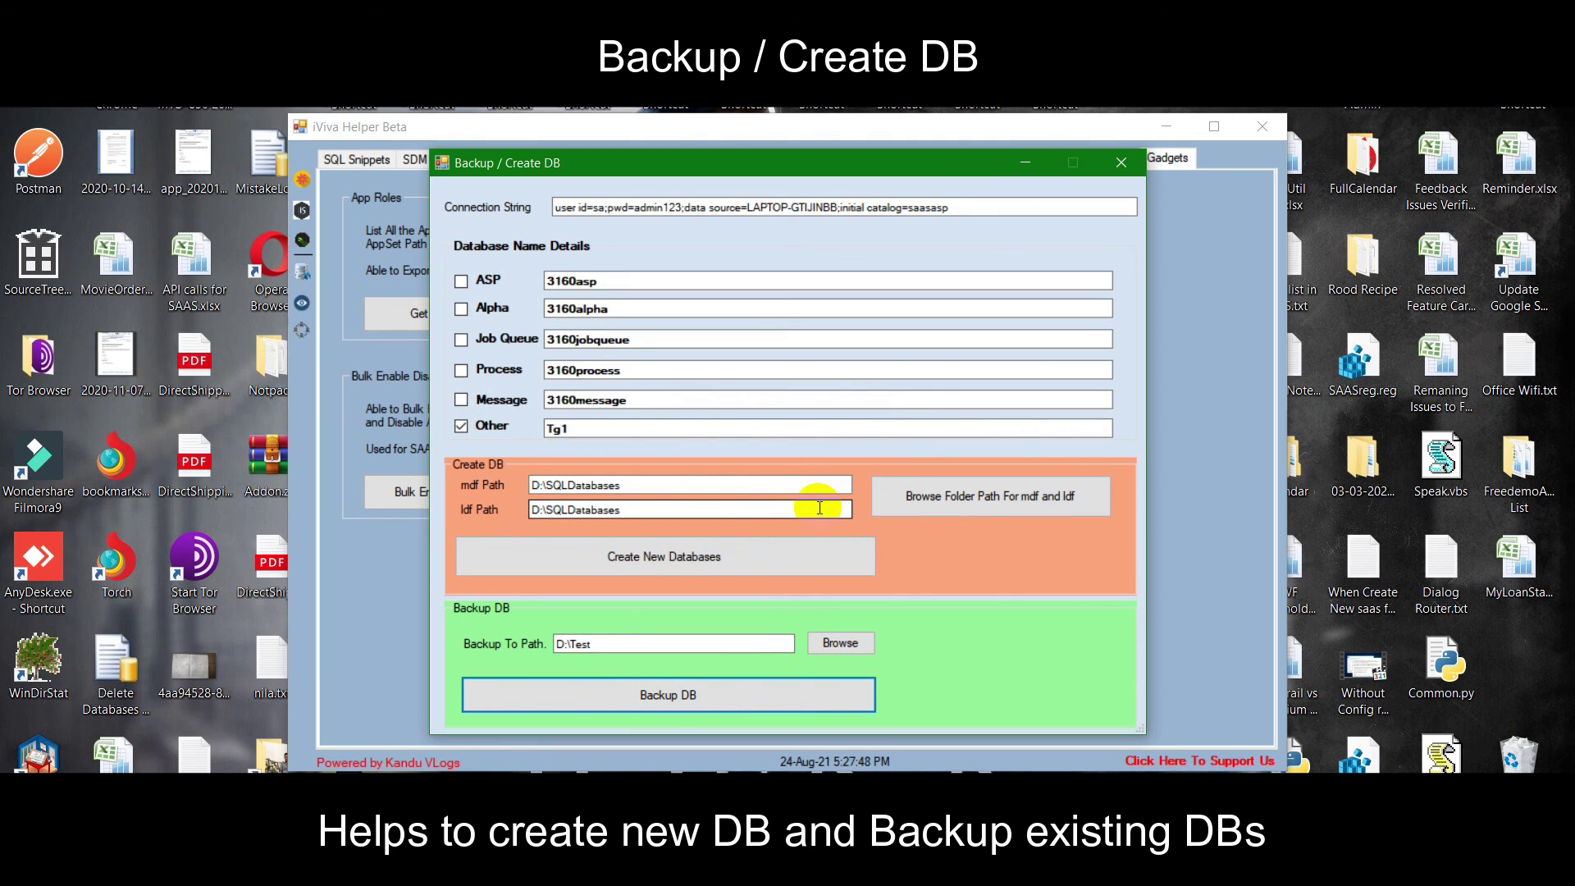
{"action": "left_click", "coordinate": [1121, 161]}
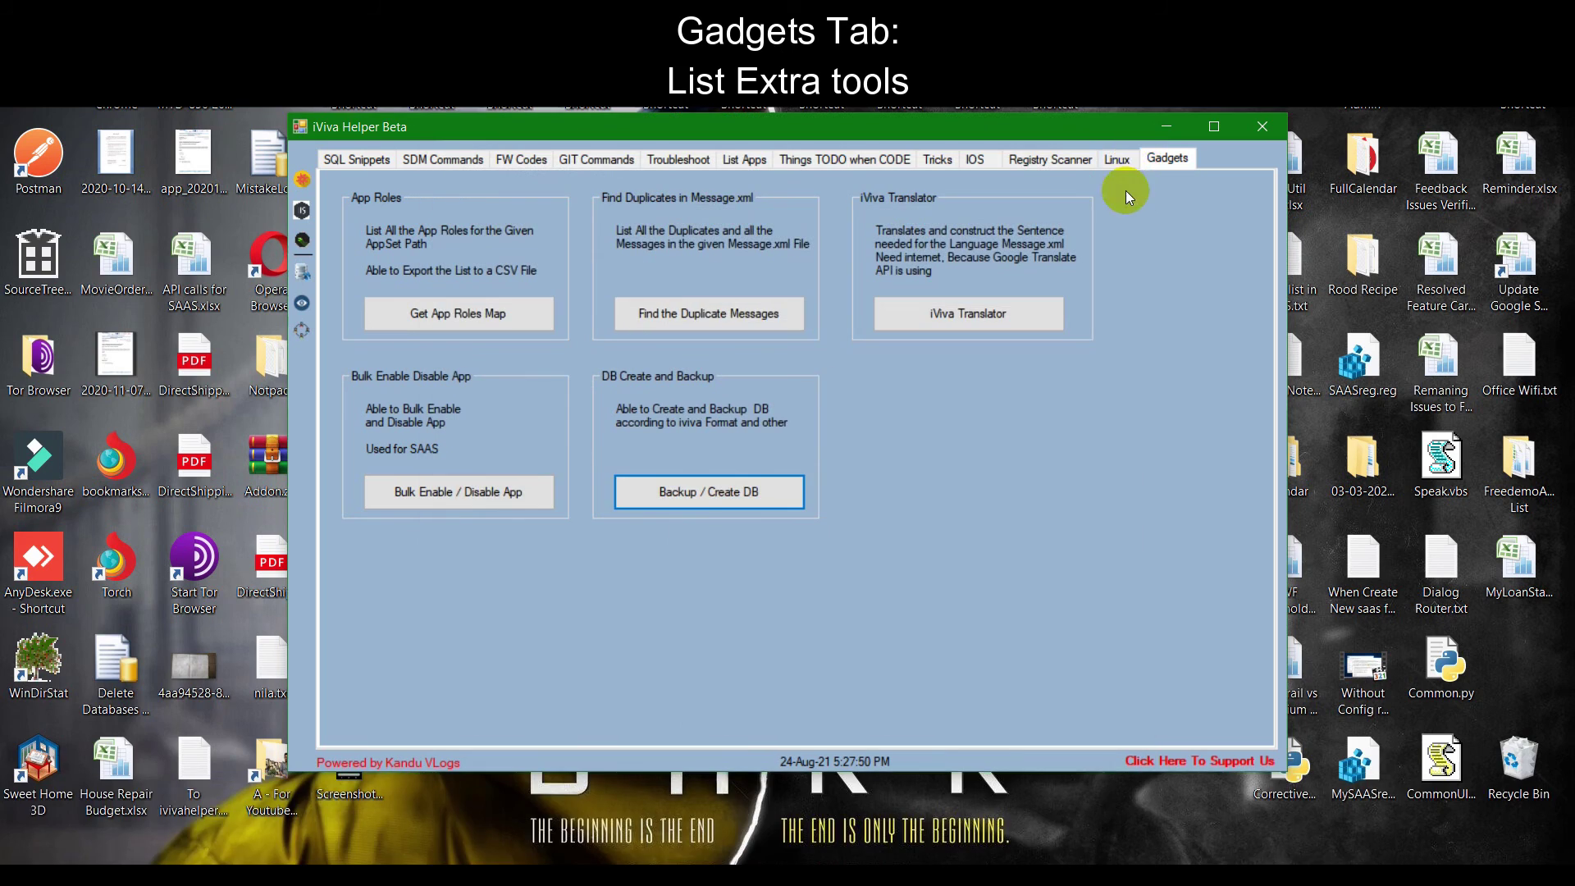